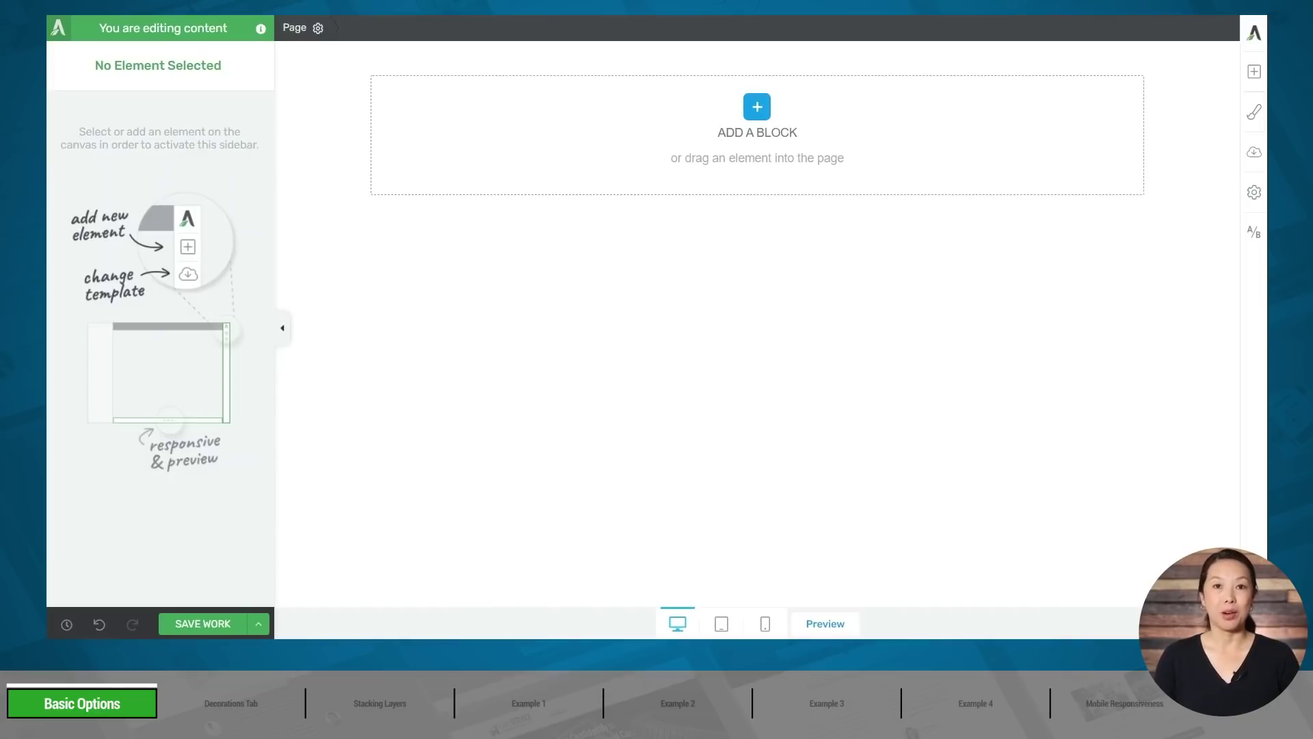
Step: Add a Background Section to the empty page and set its minimum height to 450 px
{"action": "left_click", "coordinate": [1258, 75]}
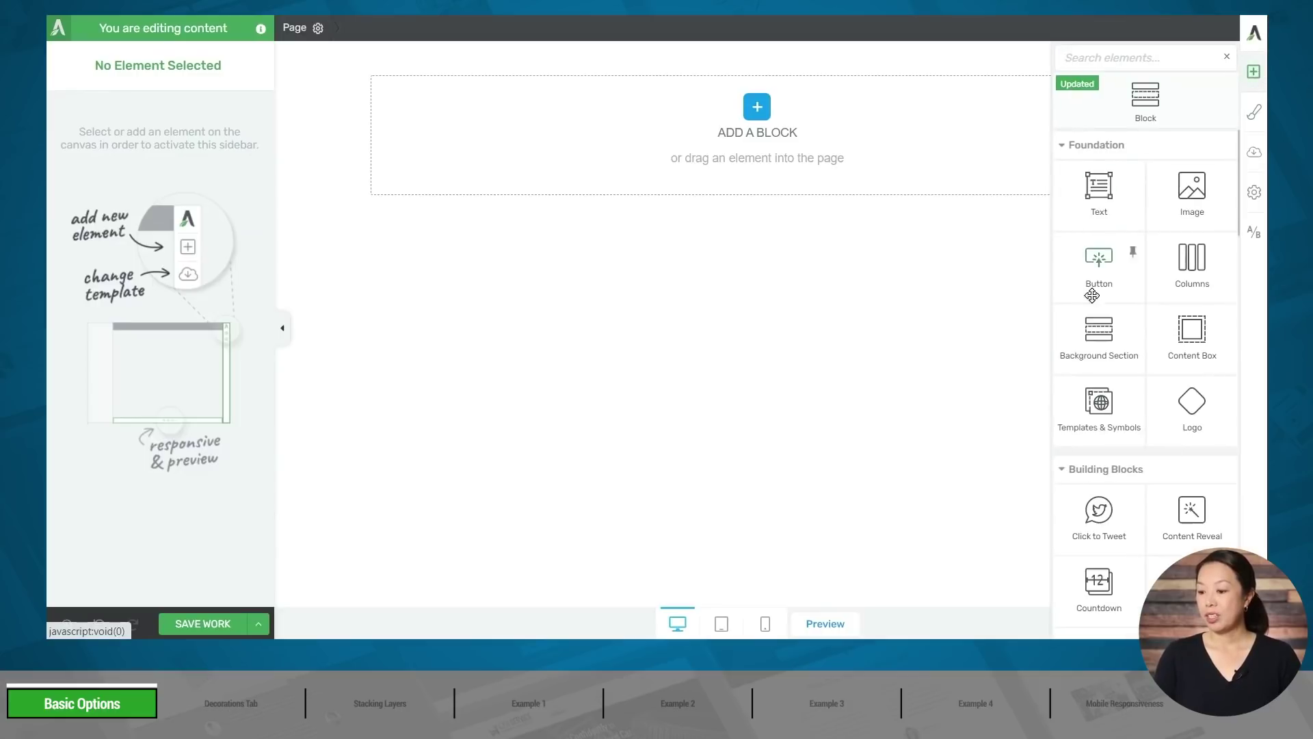
{"action": "left_click_drag", "start_coordinate": [1107, 356], "coordinate": [769, 92]}
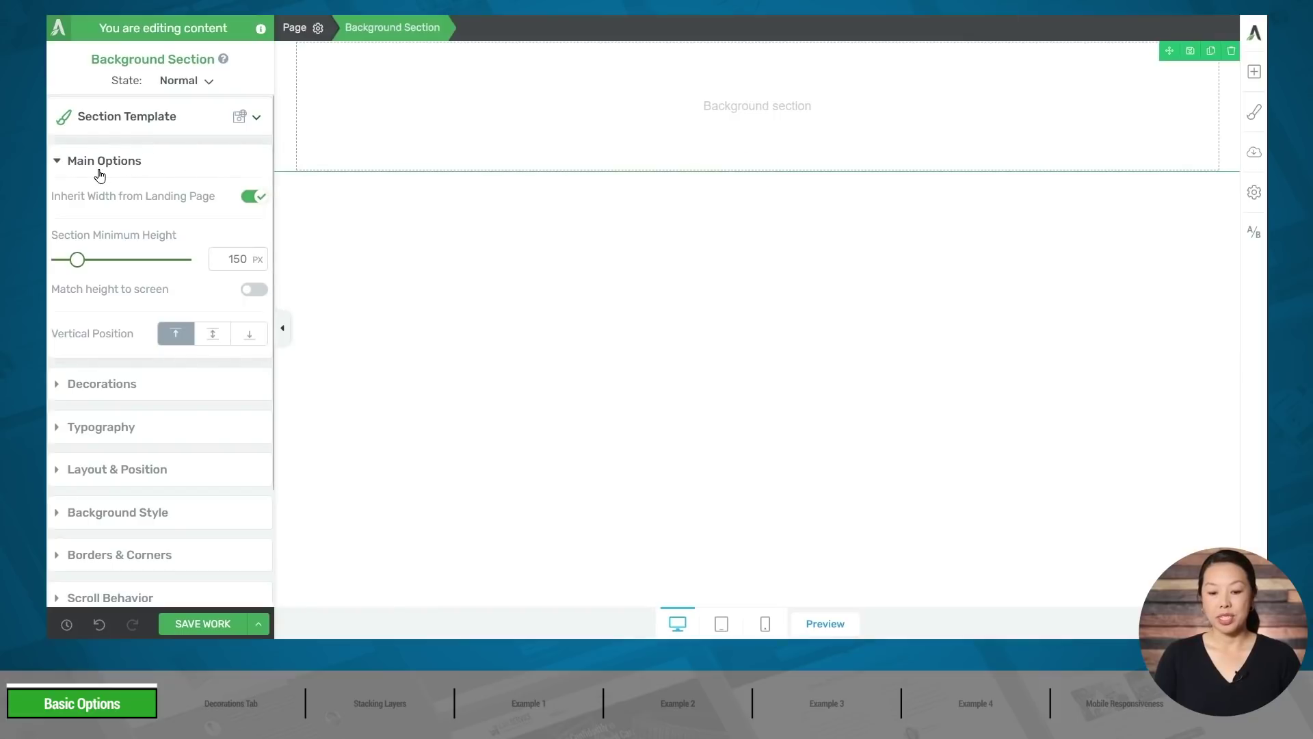
{"action": "double_click", "coordinate": [218, 257]}
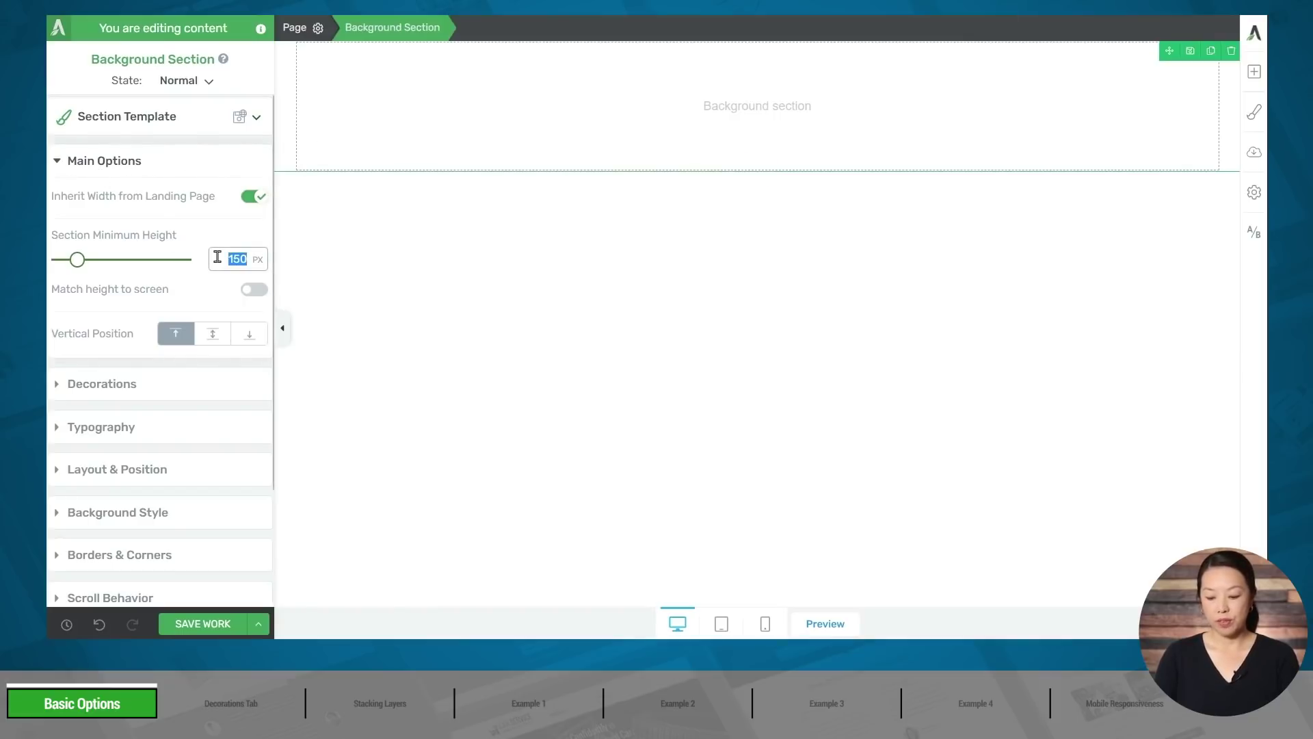
{"action": "type", "text": "450"}
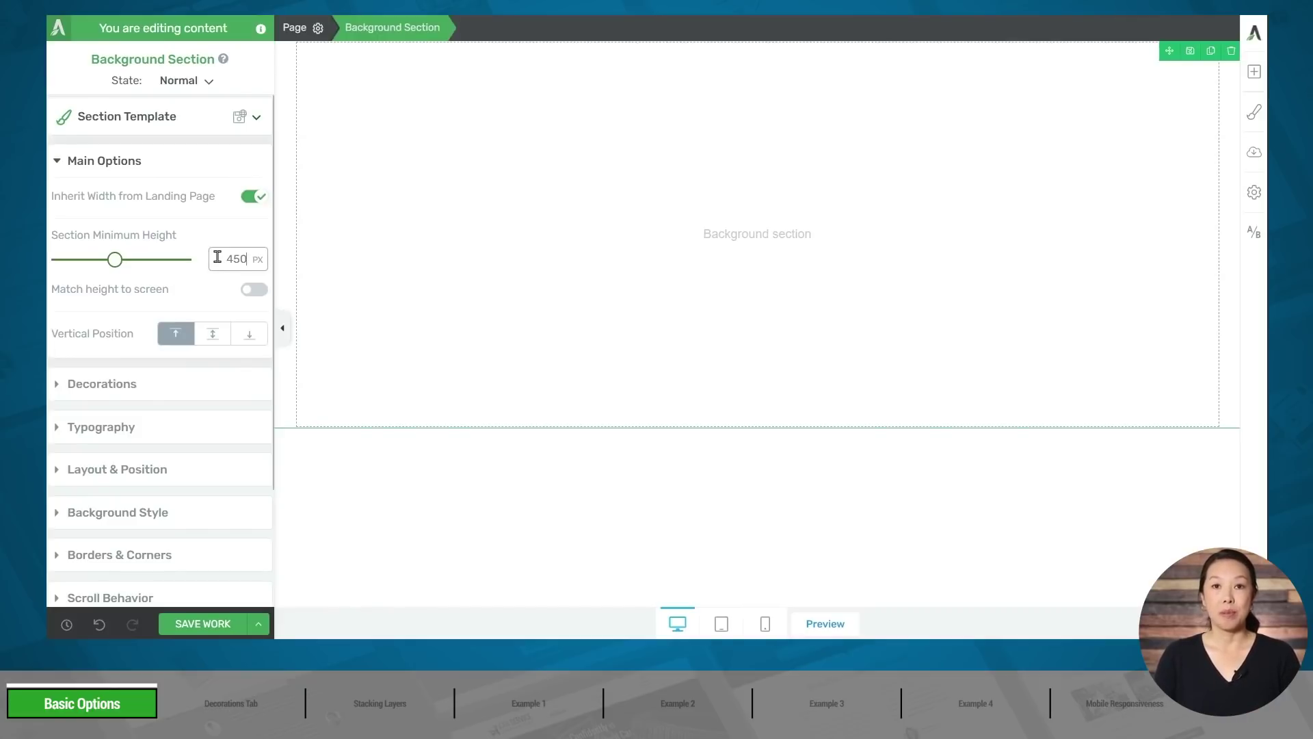
Step: Add a solid #ff0000 layer at 23% opacity to the section background, and delete that layer again
{"action": "left_click", "coordinate": [171, 512]}
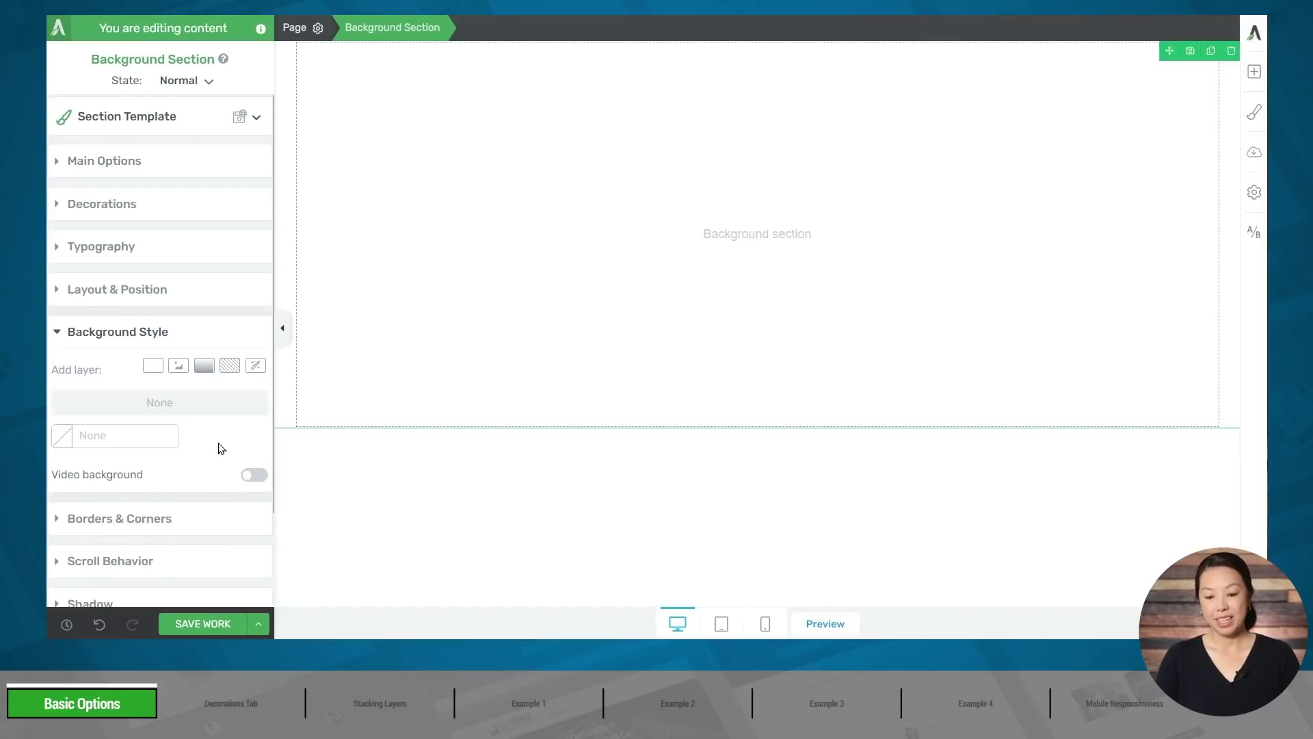
{"action": "left_click", "coordinate": [146, 368]}
{"action": "left_click_drag", "start_coordinate": [192, 286], "coordinate": [267, 216]}
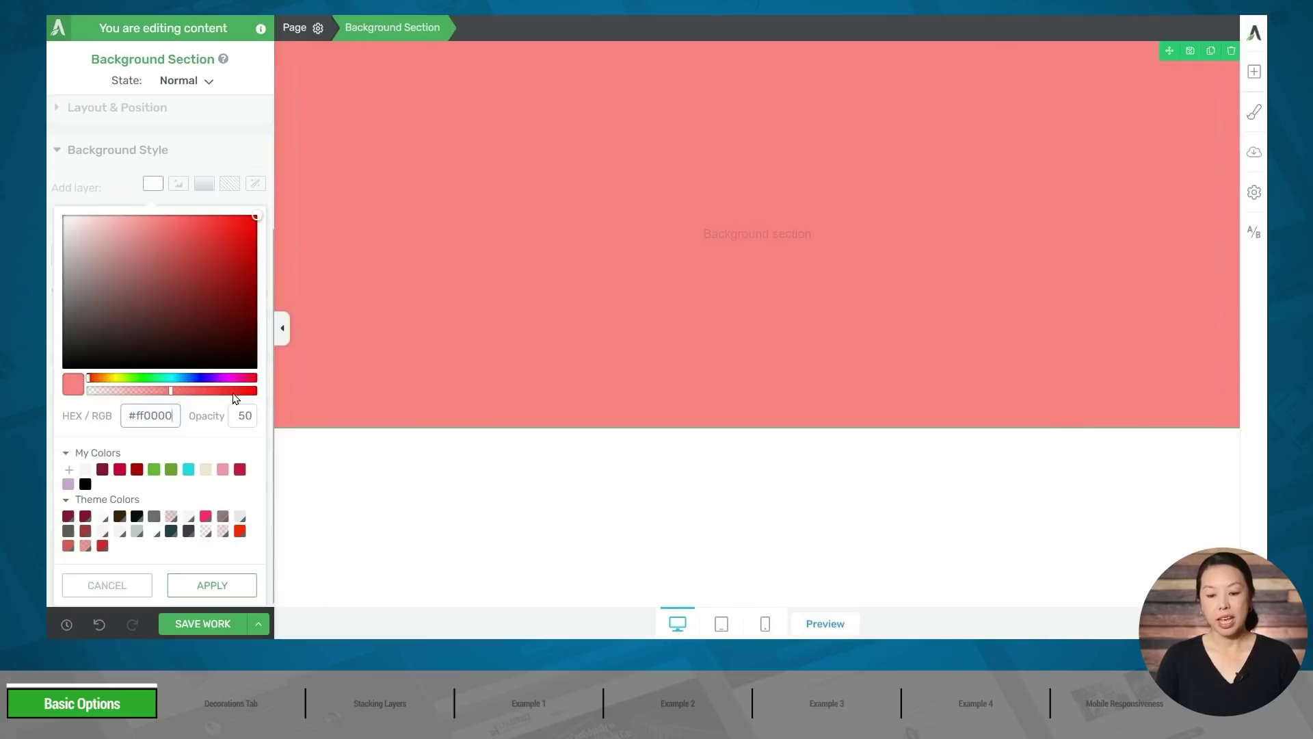
{"action": "left_click_drag", "start_coordinate": [170, 393], "coordinate": [125, 397]}
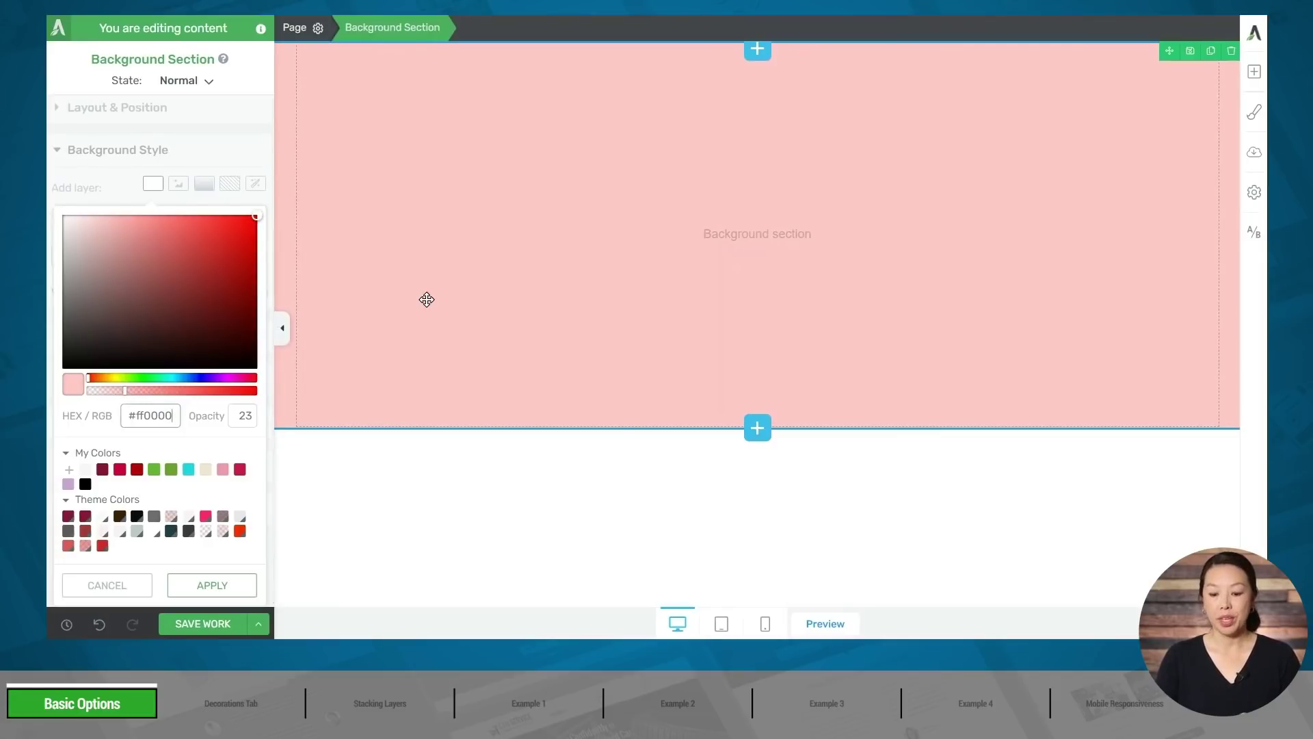
{"action": "left_click", "coordinate": [214, 586]}
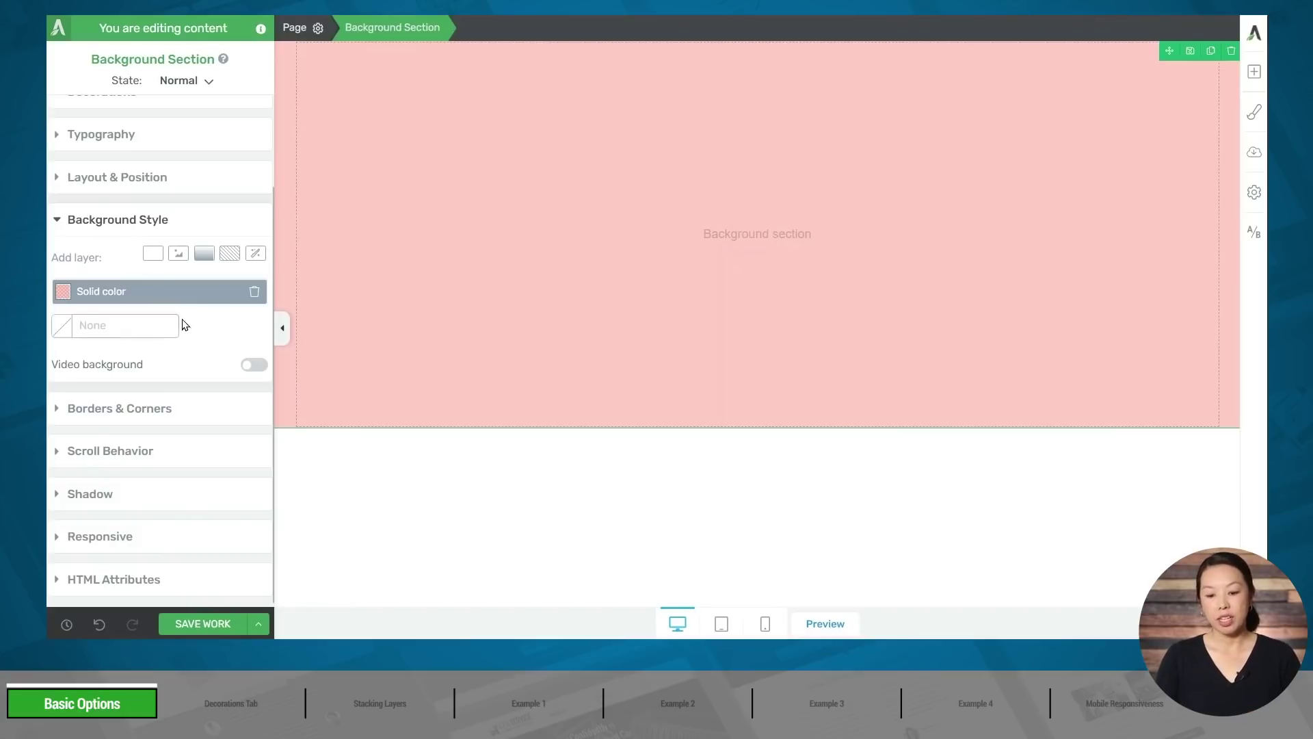
{"action": "left_click", "coordinate": [253, 294]}
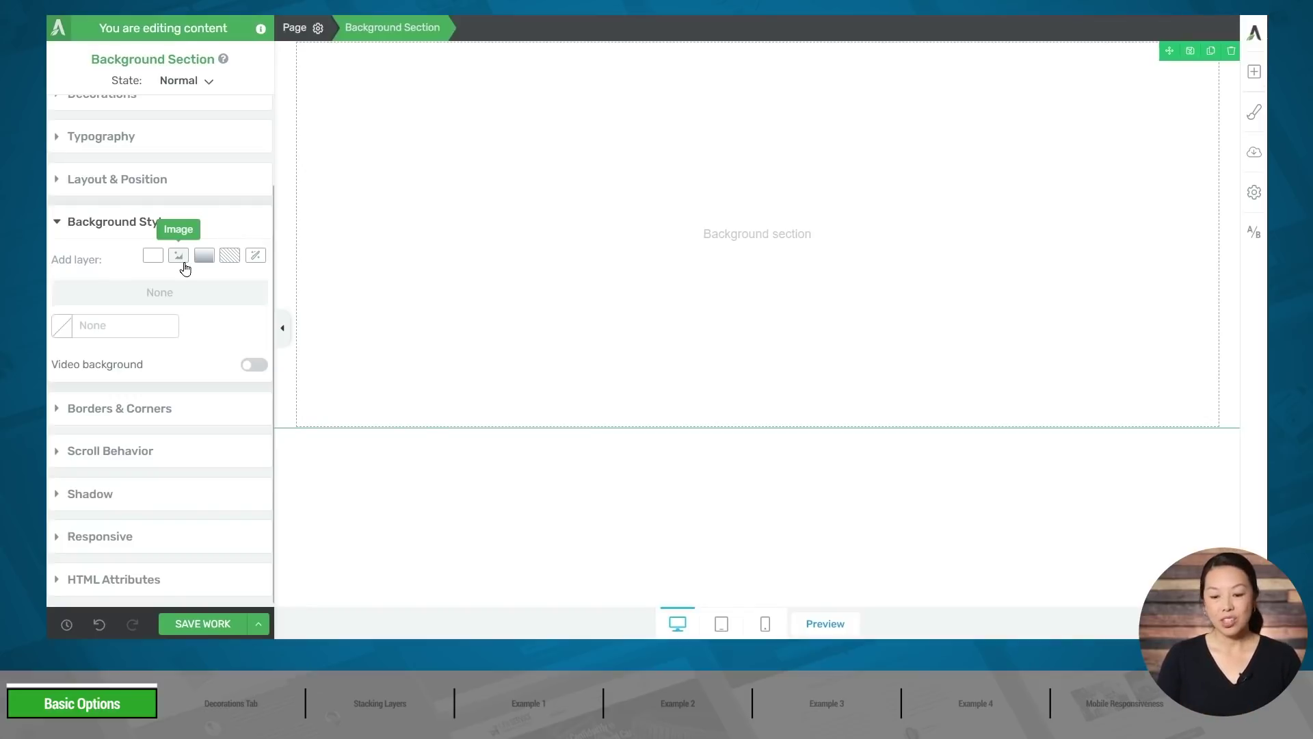
Step: Start a gradient layer for the section background and switch its orientation to Radial
{"action": "left_click", "coordinate": [205, 257]}
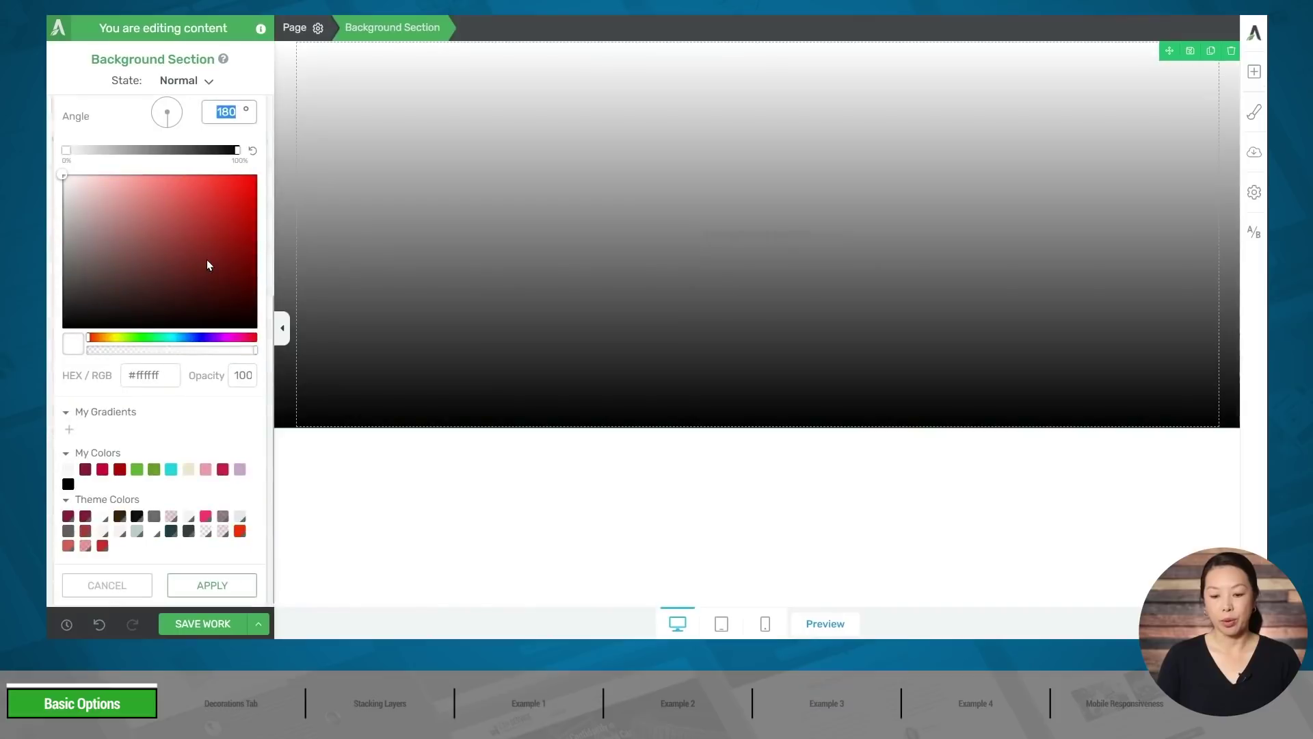
{"action": "scroll", "coordinate": [207, 244], "scroll_direction": "up", "scroll_amount": 3}
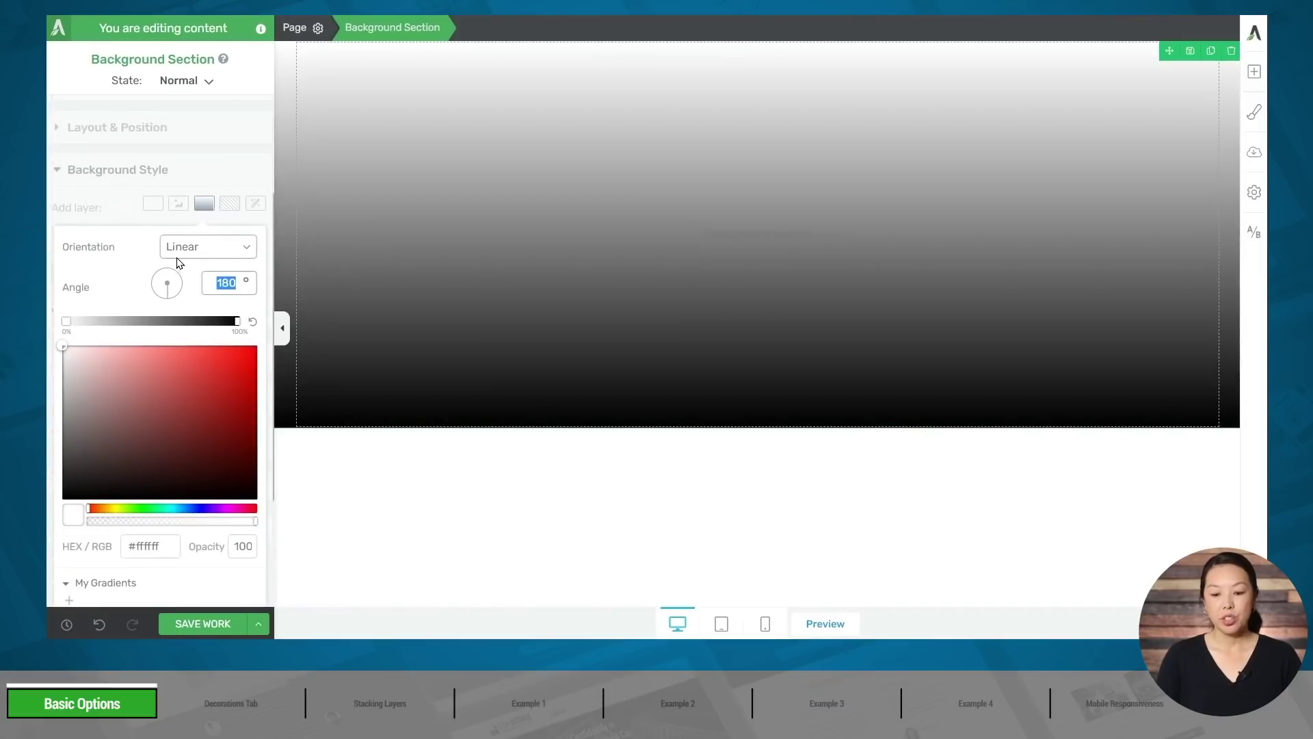
{"action": "left_click", "coordinate": [186, 257]}
{"action": "left_click", "coordinate": [189, 278]}
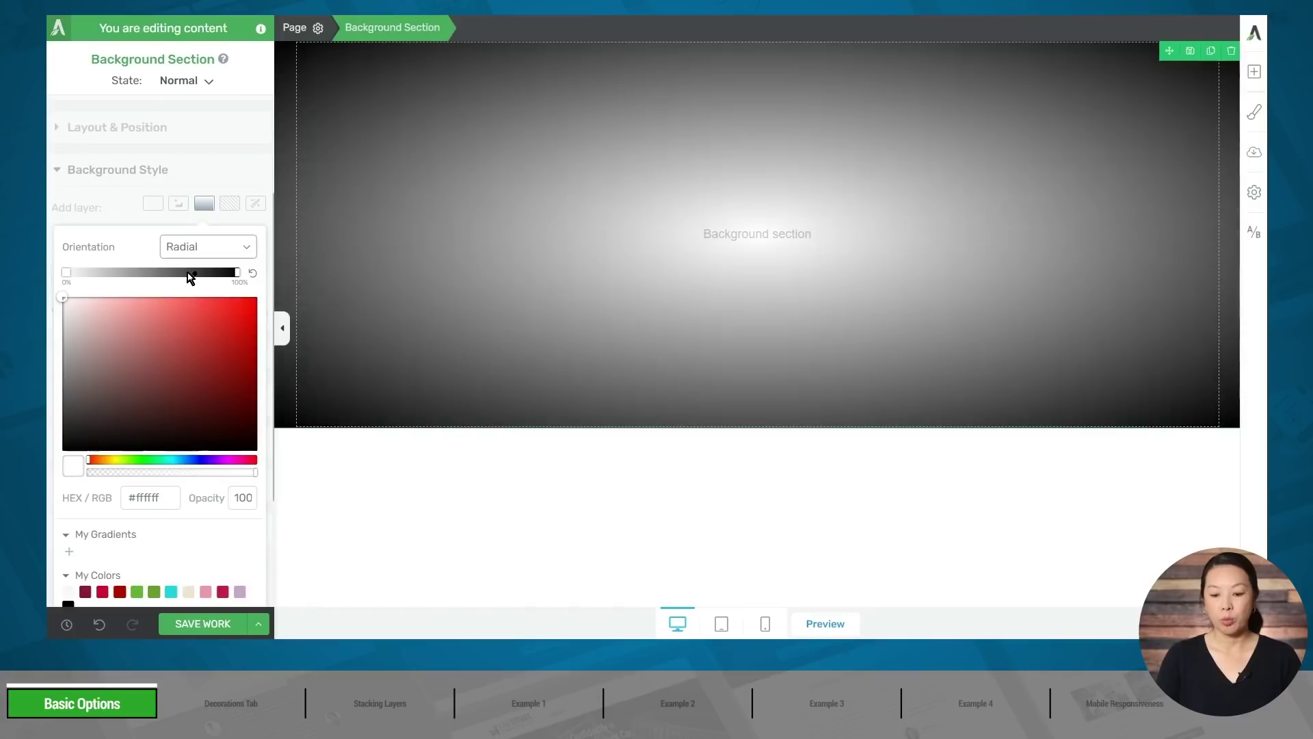
Step: Return the gradient's orientation to Linear and set its angle to 90 degrees
{"action": "left_click", "coordinate": [189, 252]}
{"action": "left_click", "coordinate": [188, 265]}
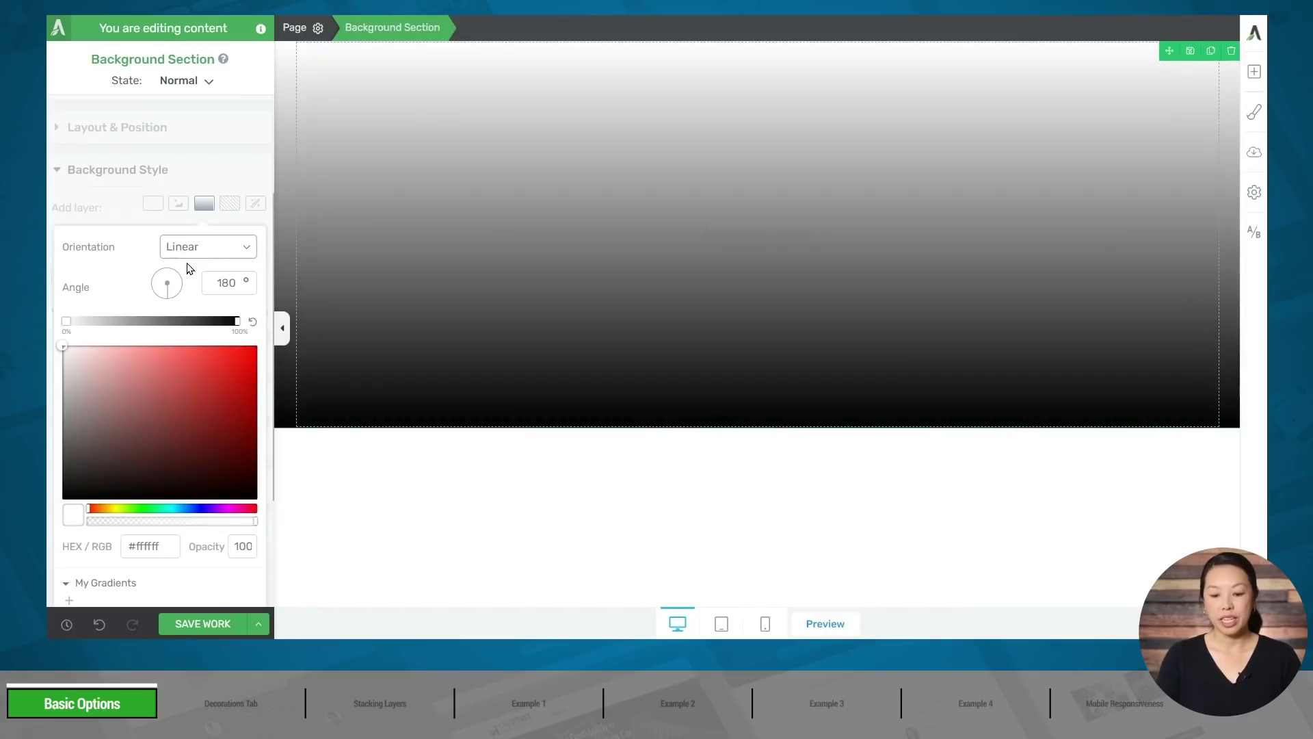
{"action": "left_click_drag", "start_coordinate": [167, 290], "coordinate": [181, 297]}
{"action": "double_click", "coordinate": [206, 282]}
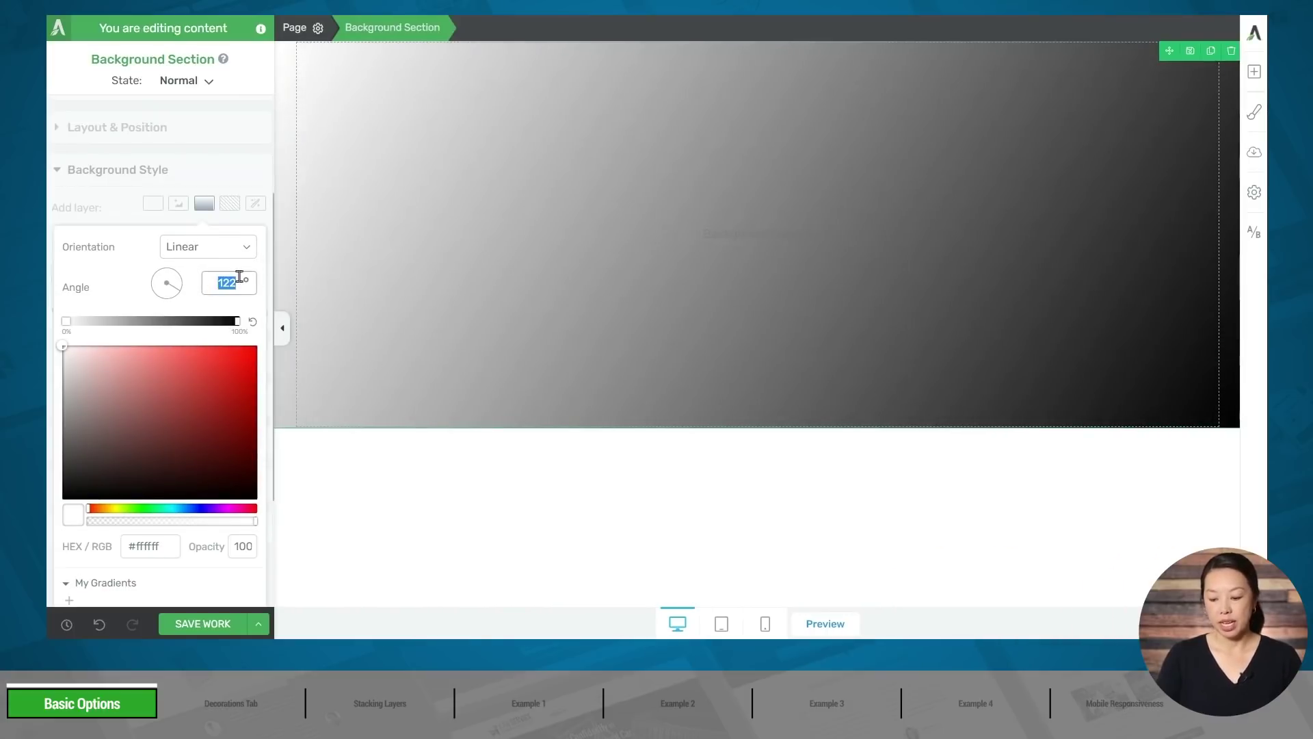
{"action": "type", "text": "90"}
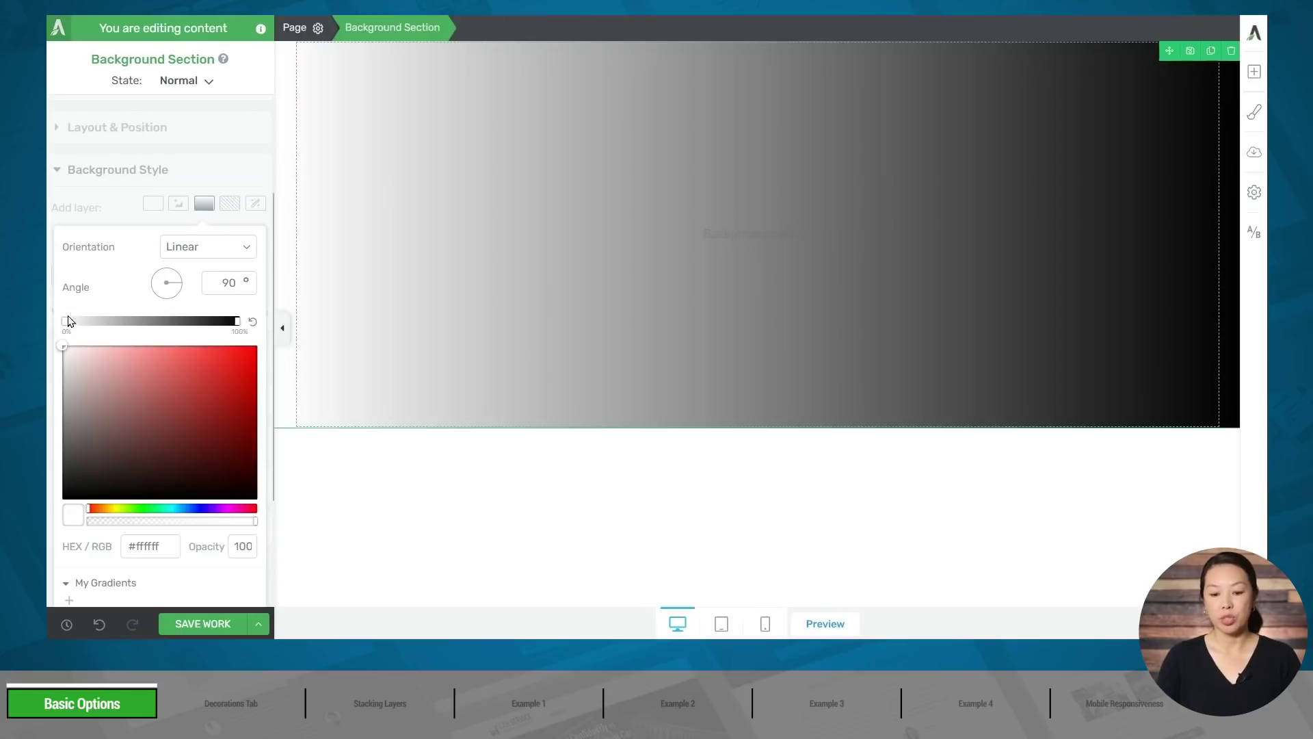
Step: Try the gradient's white stop at about 65%, return it to 0%, and colour it #ff0000 at 29% opacity
{"action": "left_click_drag", "start_coordinate": [65, 320], "coordinate": [178, 324]}
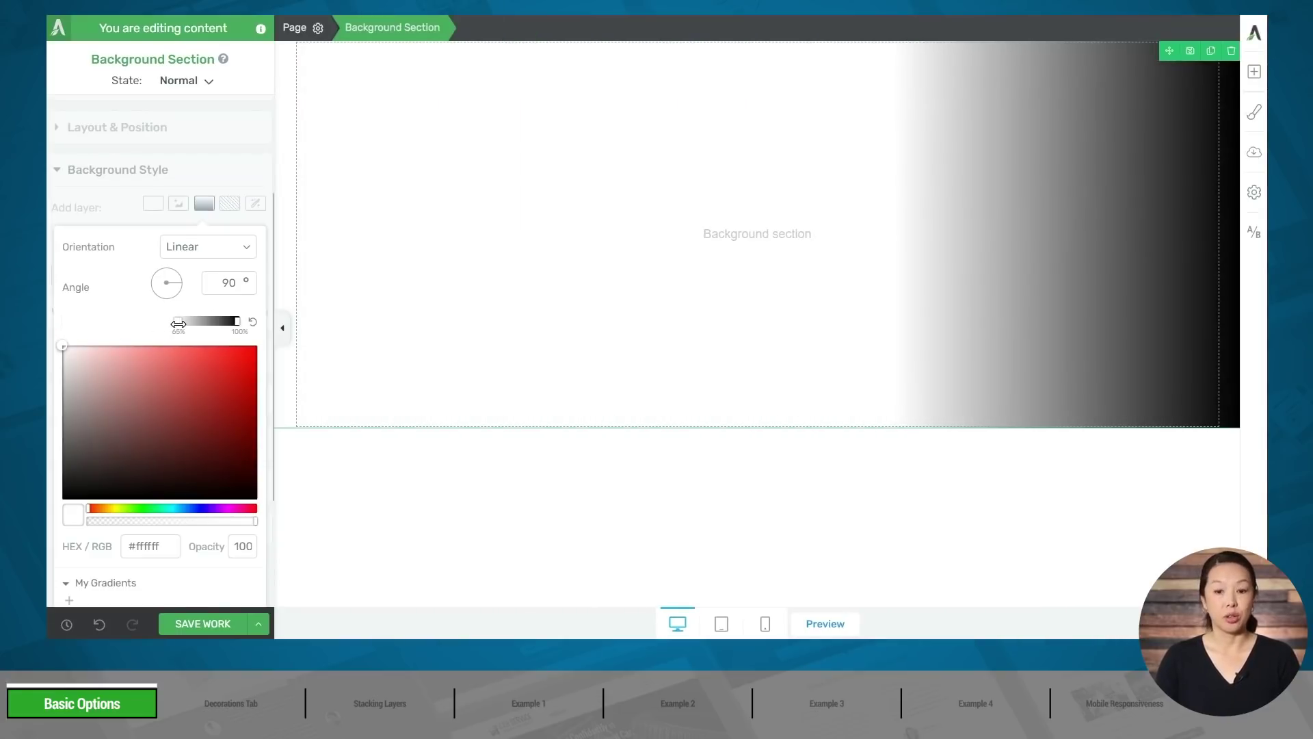
{"action": "left_click_drag", "start_coordinate": [179, 323], "coordinate": [66, 324]}
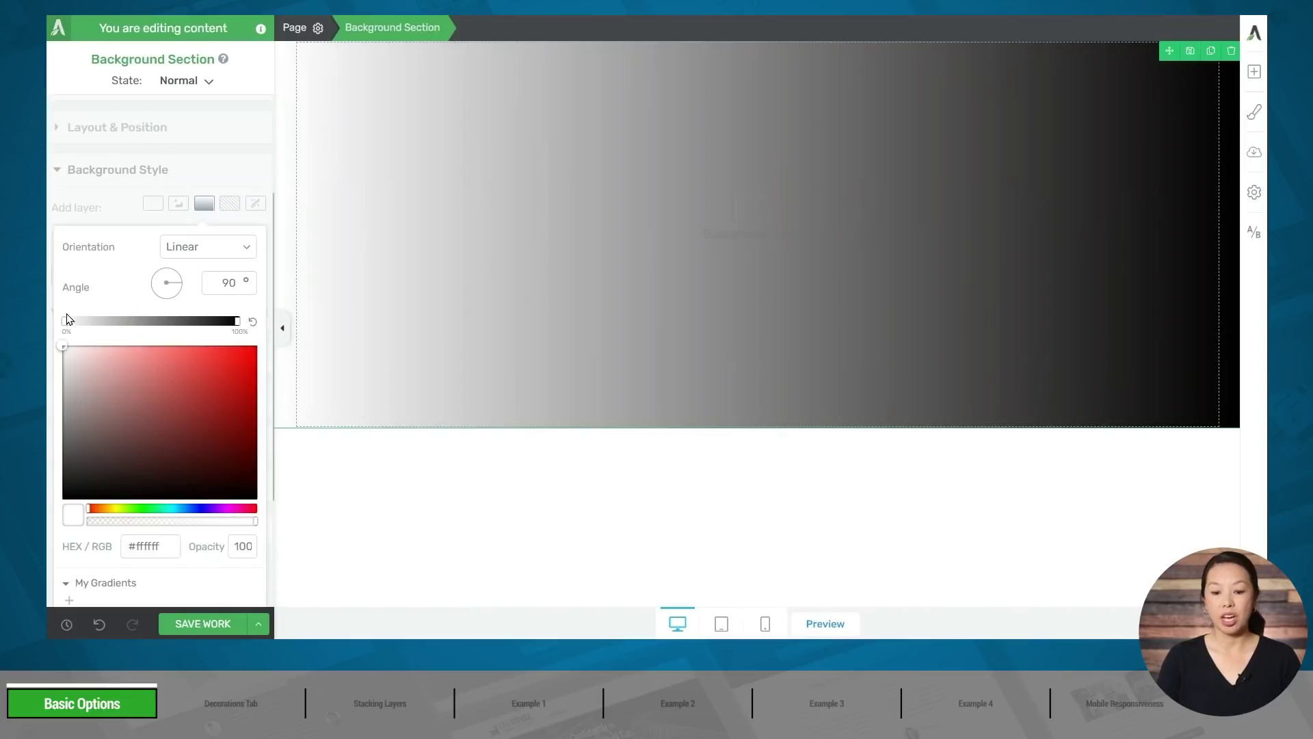
{"action": "left_click_drag", "start_coordinate": [119, 401], "coordinate": [285, 343]}
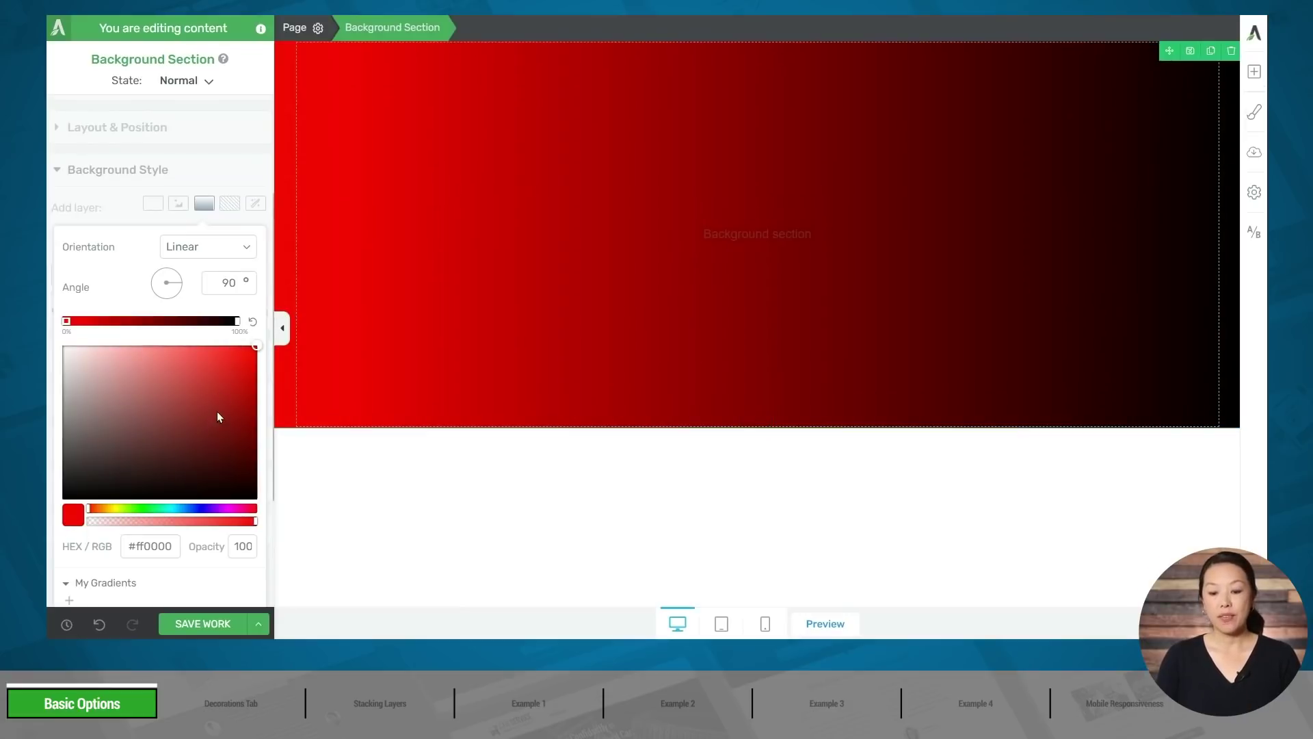
{"action": "left_click_drag", "start_coordinate": [255, 522], "coordinate": [137, 537]}
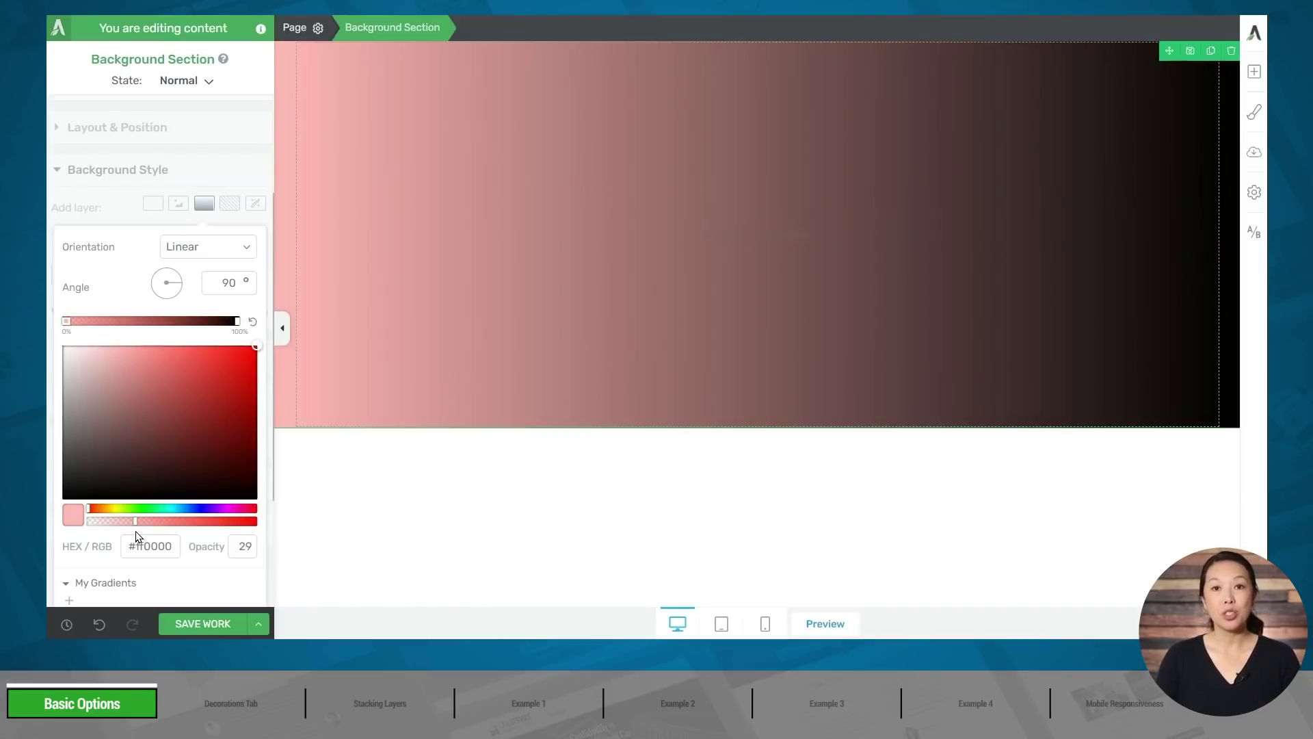
{"action": "left_click", "coordinate": [134, 536]}
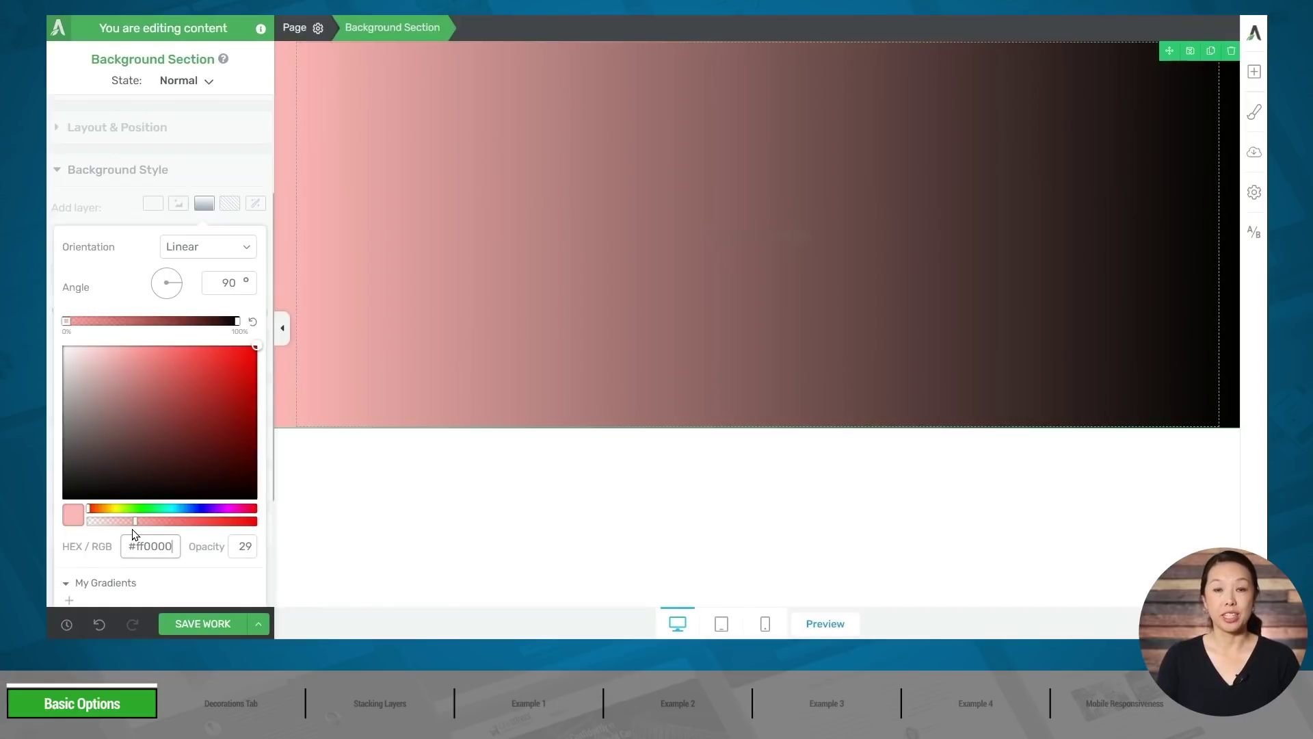
Step: Insert a middle colour stop at 45% of the gradient and colour it purple, #b52dce
{"action": "left_click", "coordinate": [146, 321]}
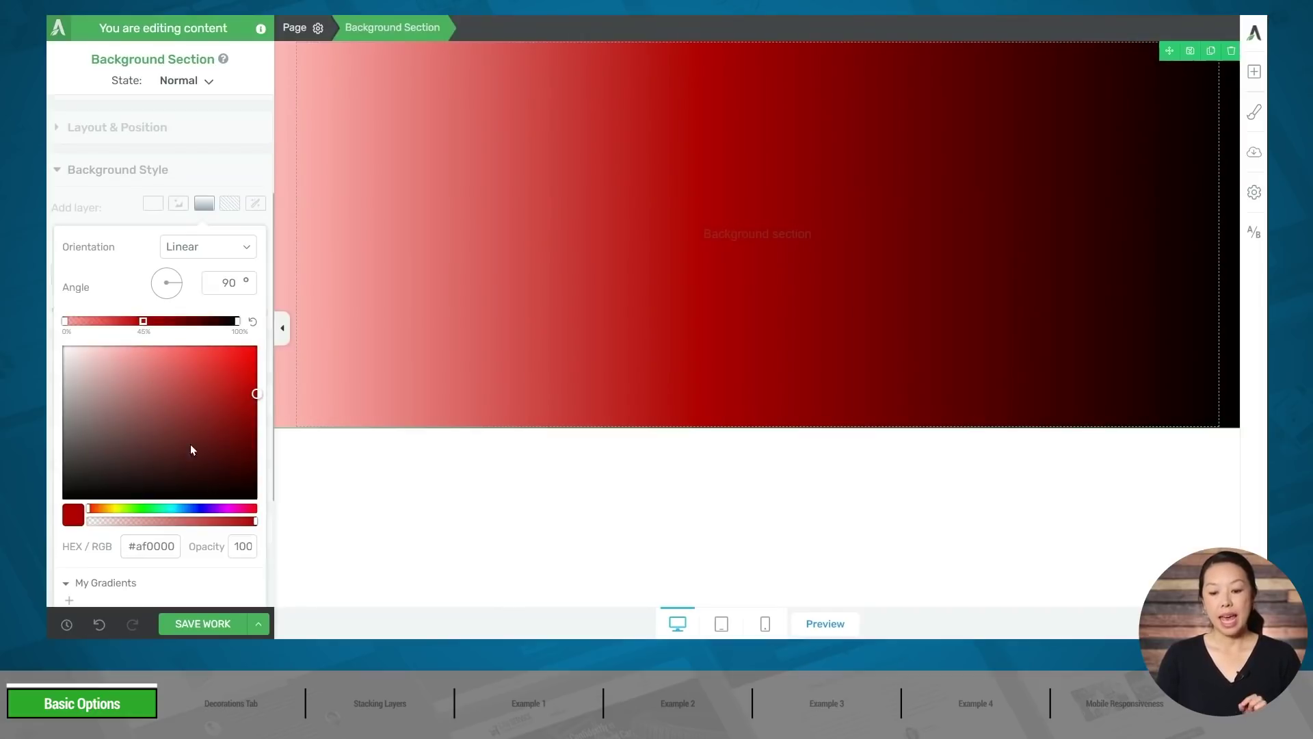
{"action": "left_click", "coordinate": [223, 508]}
{"action": "left_click_drag", "start_coordinate": [212, 380], "coordinate": [214, 375]}
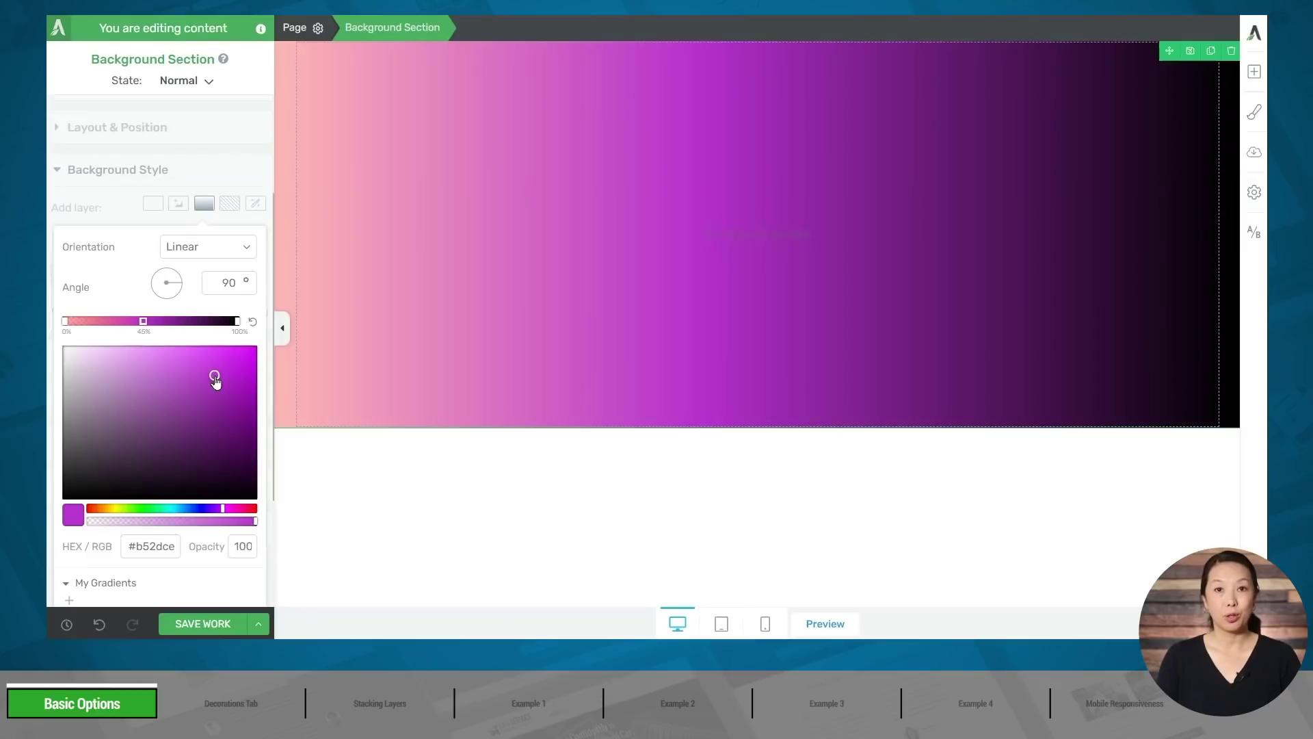
Step: Reset the gradient to its defaults, apply it to the section, and delete the gradient layer
{"action": "left_click", "coordinate": [254, 324]}
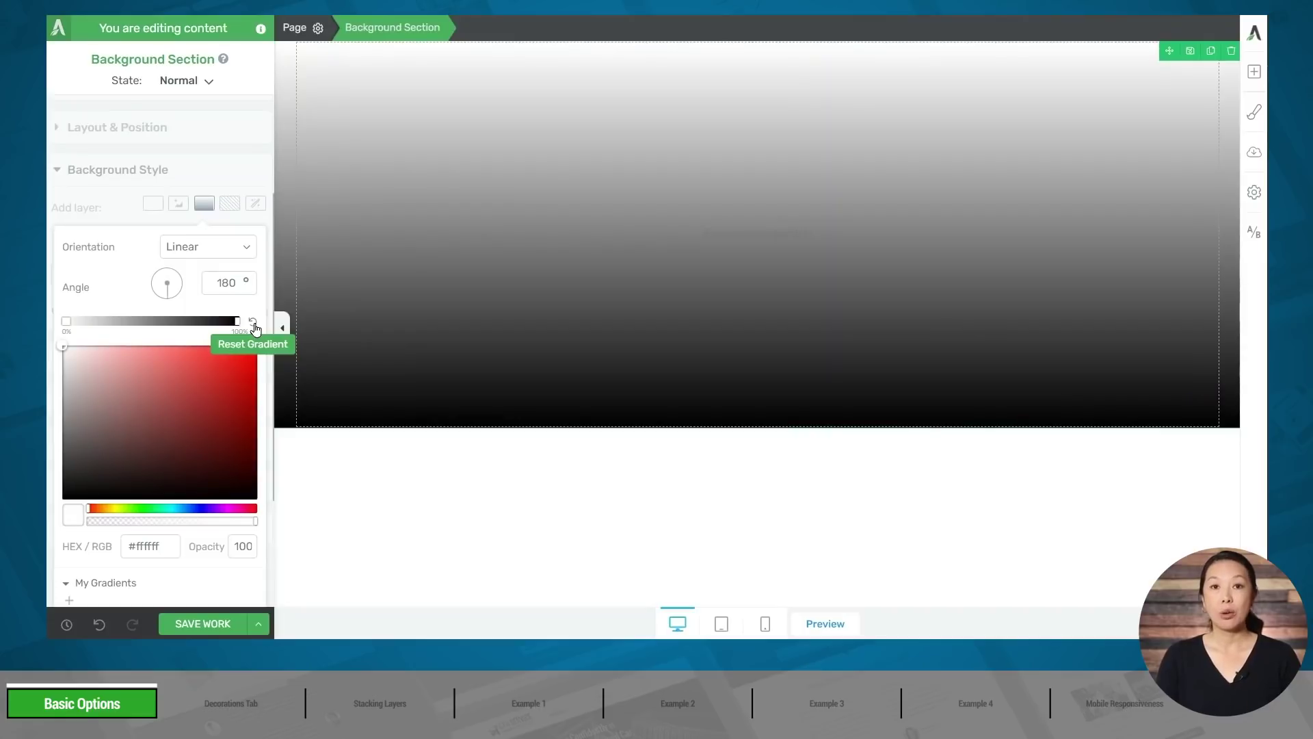
{"action": "scroll", "coordinate": [196, 479], "scroll_direction": "down", "scroll_amount": 3}
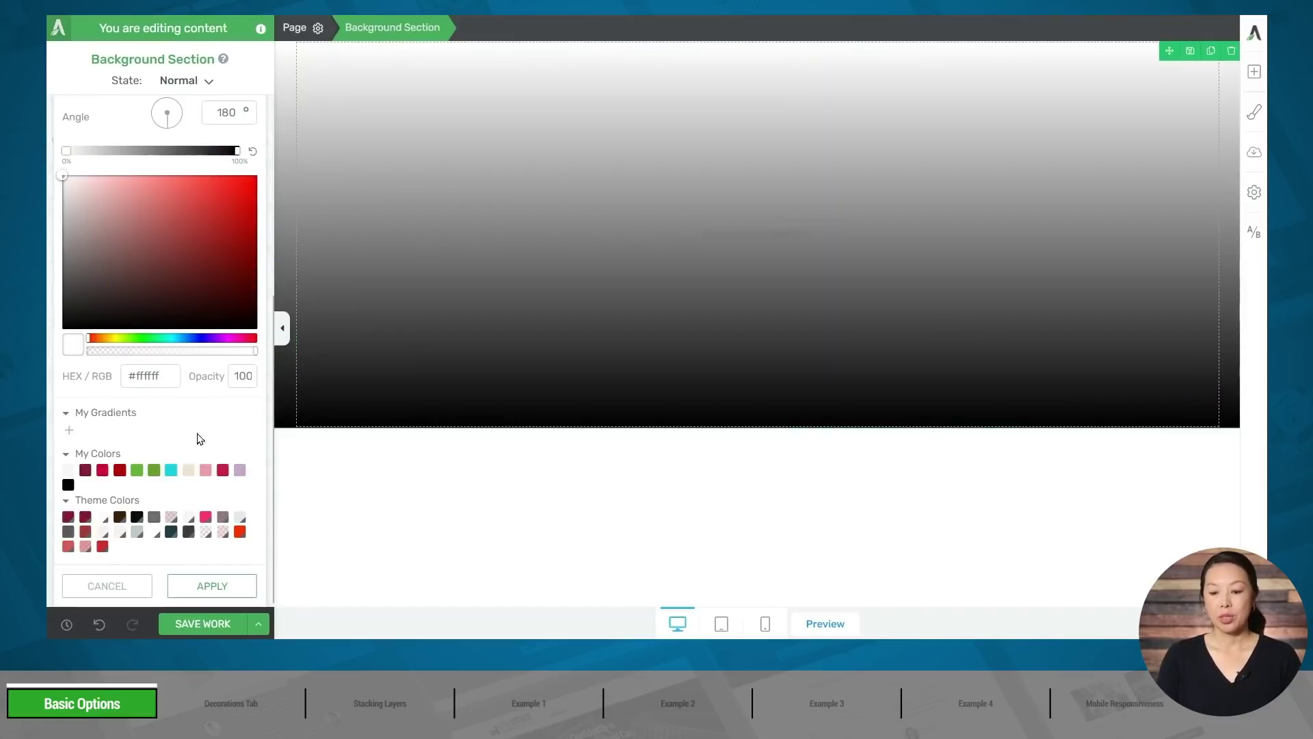
{"action": "left_click", "coordinate": [199, 598]}
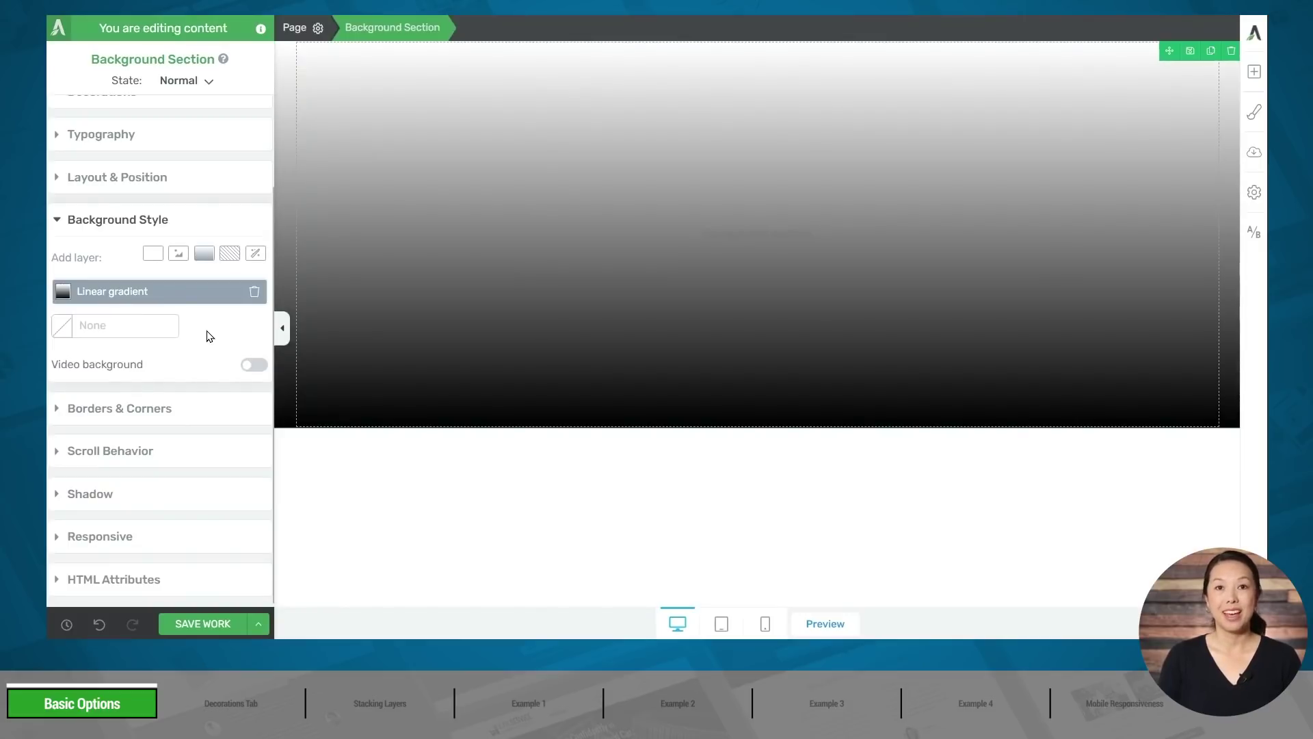
{"action": "left_click", "coordinate": [254, 291]}
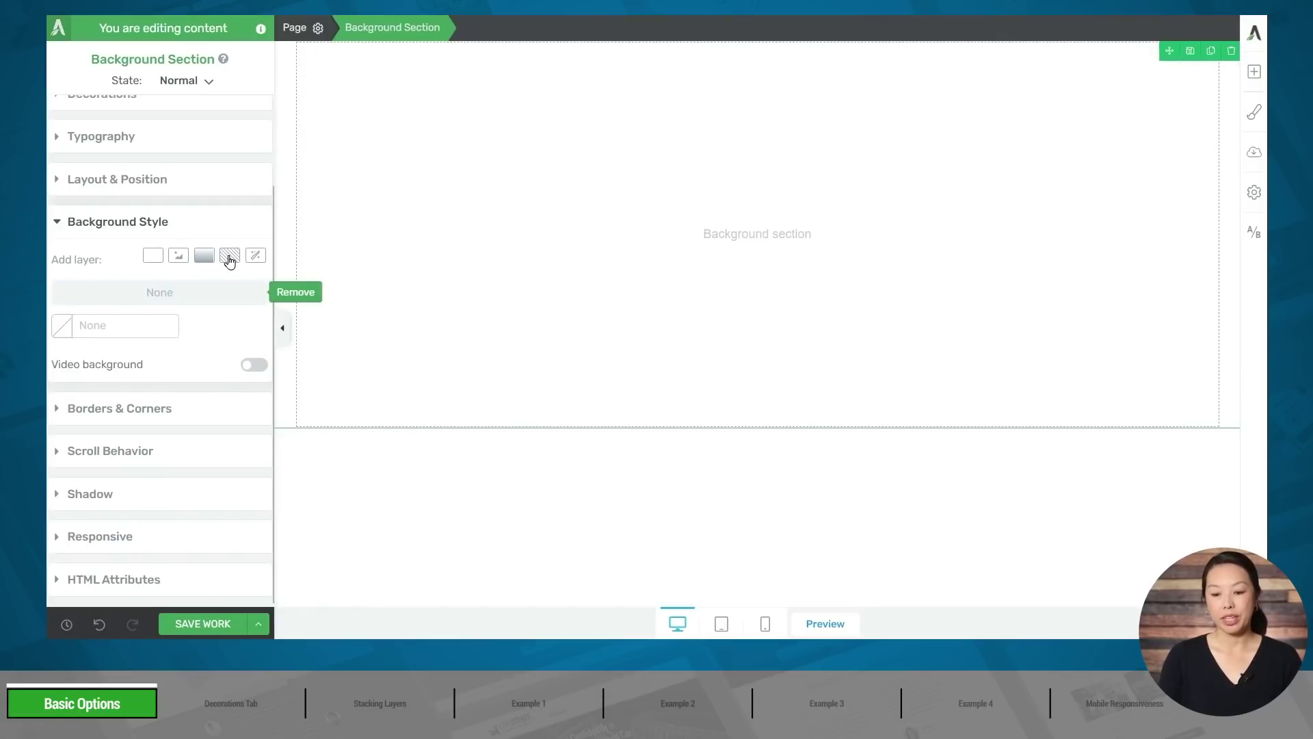
Step: Start a pattern layer for the section background, try the different line patterns, and choose the dotted one
{"action": "left_click", "coordinate": [230, 255]}
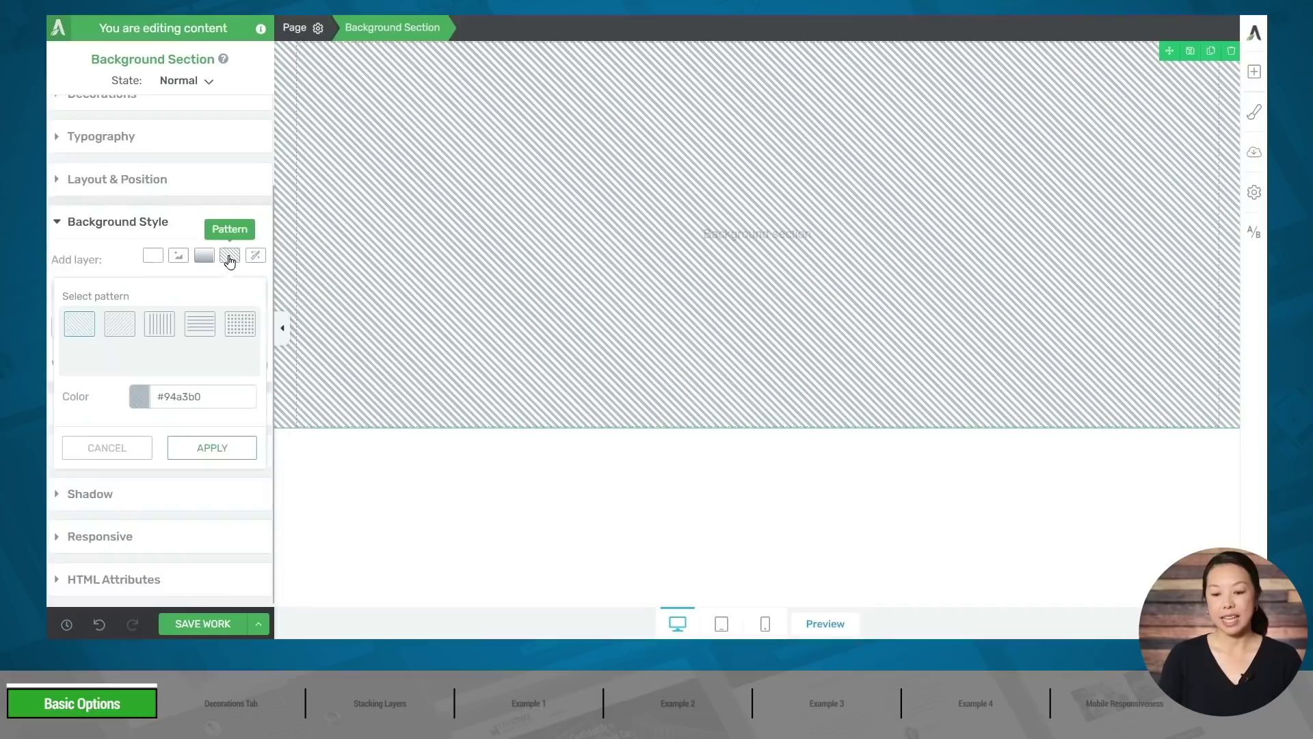
{"action": "left_click", "coordinate": [126, 333]}
{"action": "left_click", "coordinate": [163, 334]}
{"action": "left_click", "coordinate": [202, 329]}
{"action": "left_click", "coordinate": [245, 330]}
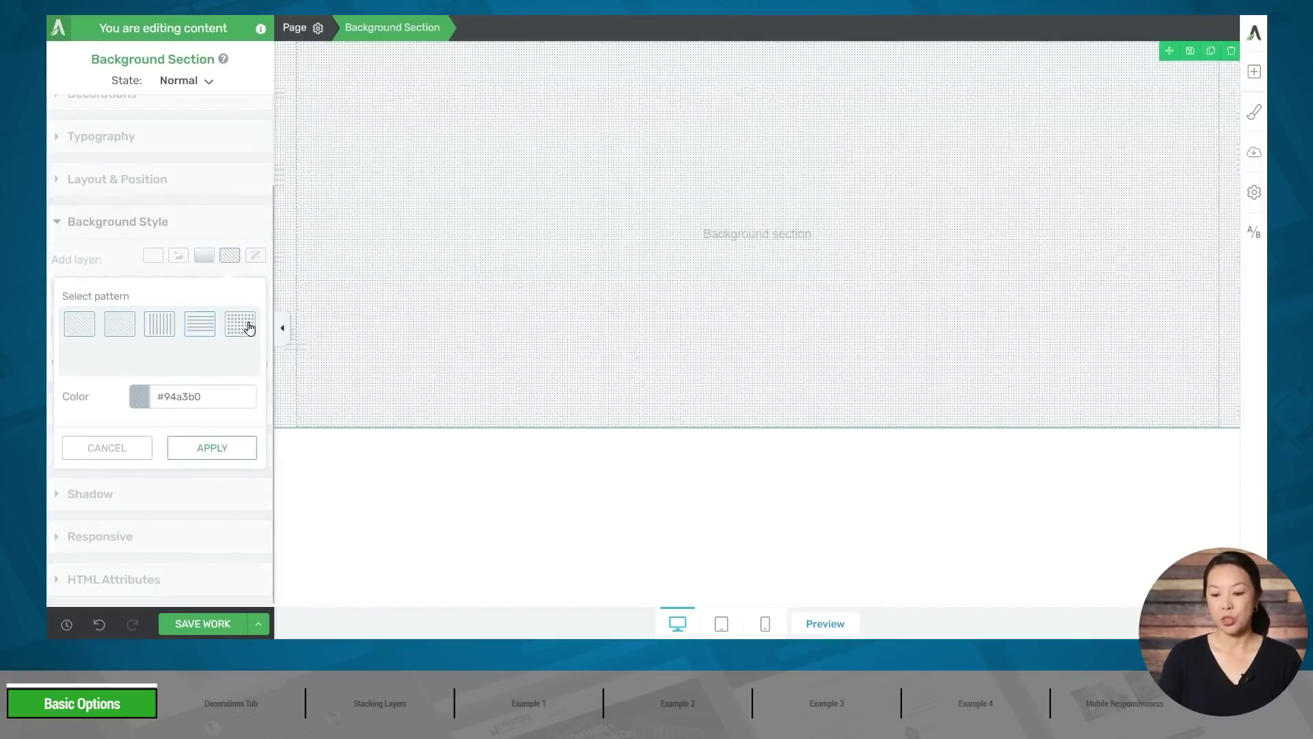
Step: Colour the dotted pattern #108bf5 at 13% opacity and apply the pattern layer to the section
{"action": "left_click", "coordinate": [139, 397]}
{"action": "left_click_drag", "start_coordinate": [191, 316], "coordinate": [245, 228]}
{"action": "left_click_drag", "start_coordinate": [208, 389], "coordinate": [72, 392]}
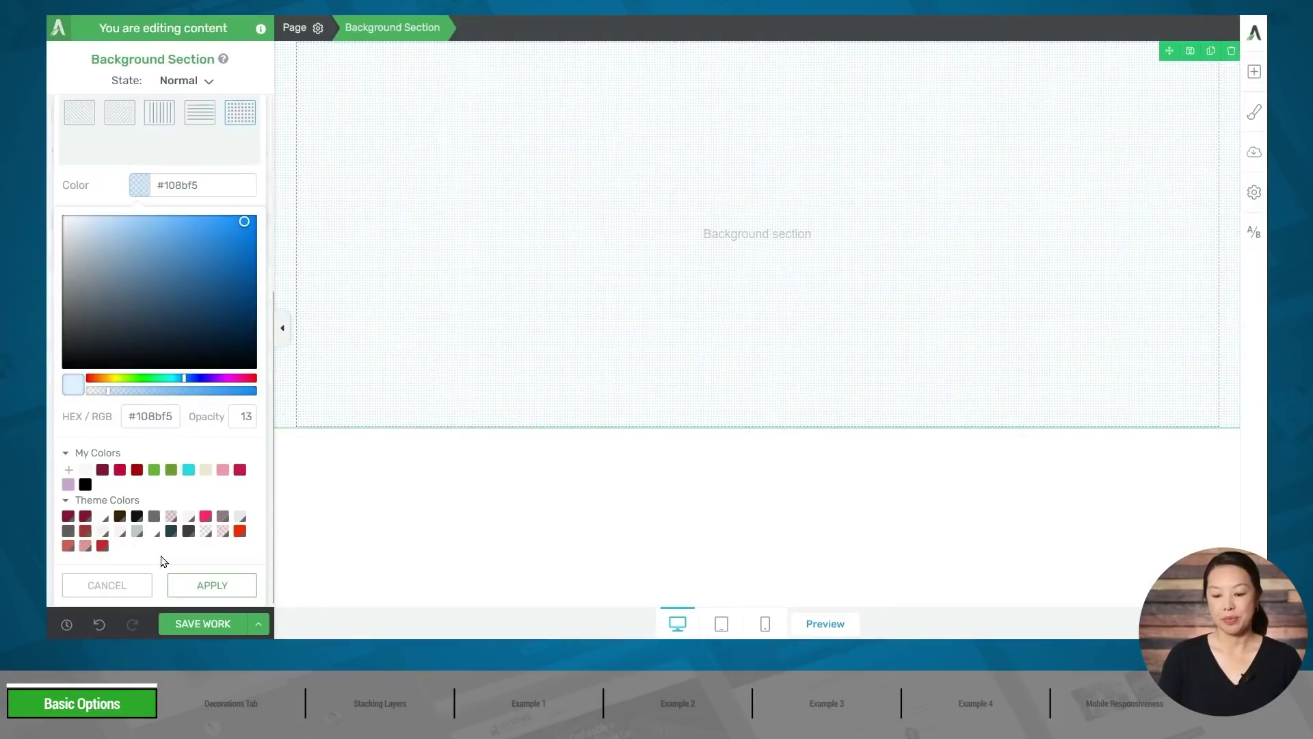
{"action": "left_click", "coordinate": [196, 582]}
{"action": "left_click", "coordinate": [204, 450]}
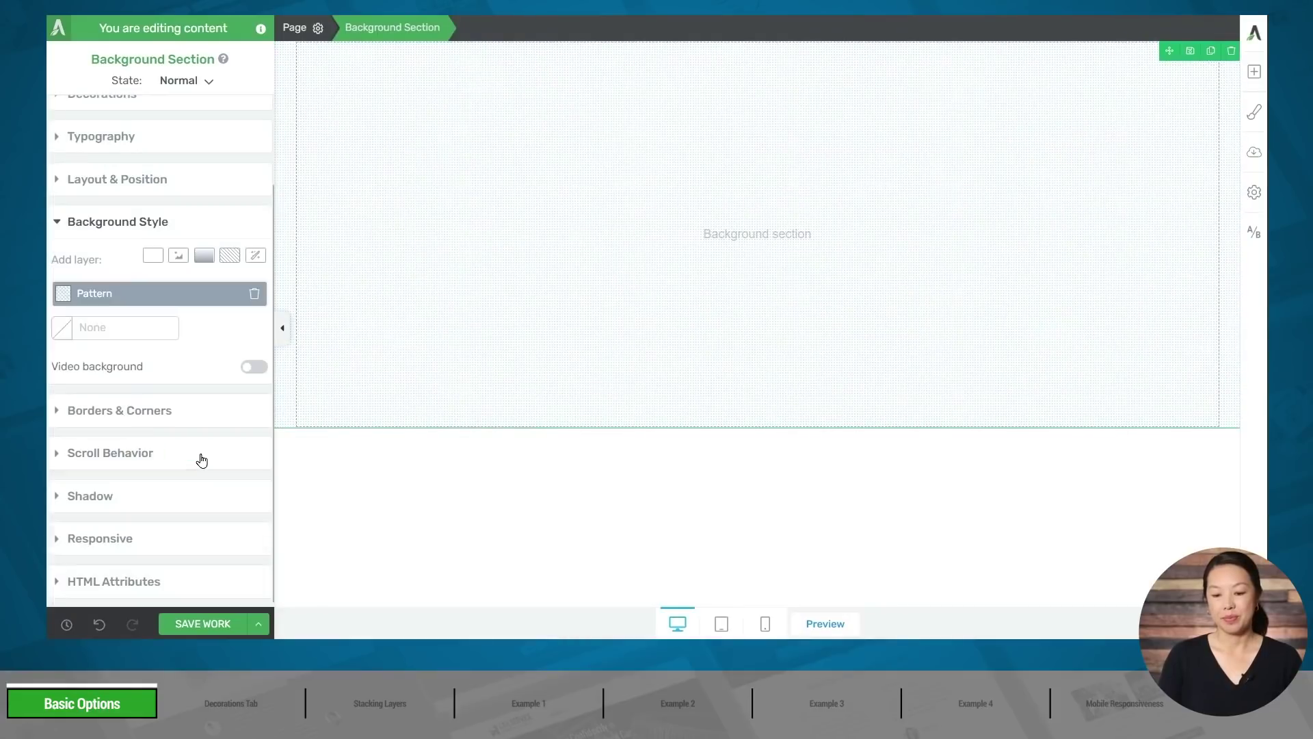
Step: Look through the available types of background effect without adding an effect layer
{"action": "left_click", "coordinate": [255, 255]}
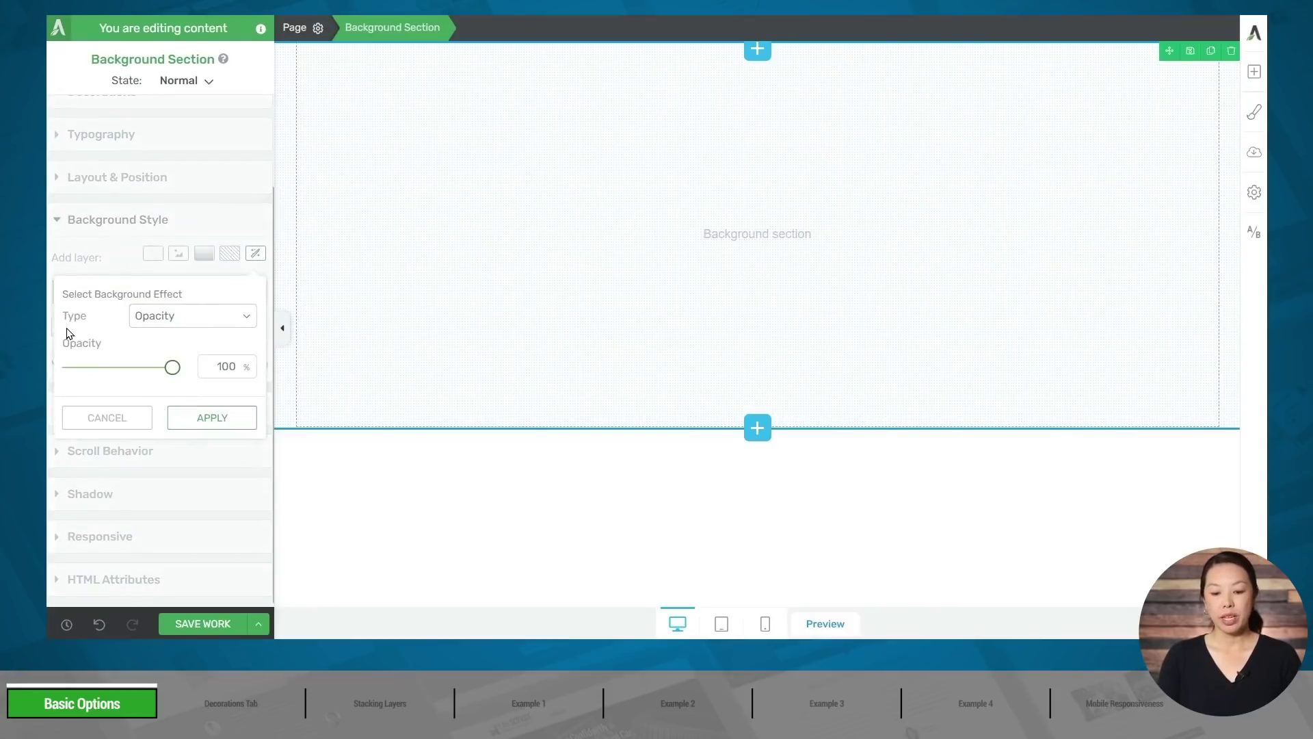
{"action": "left_click", "coordinate": [196, 323]}
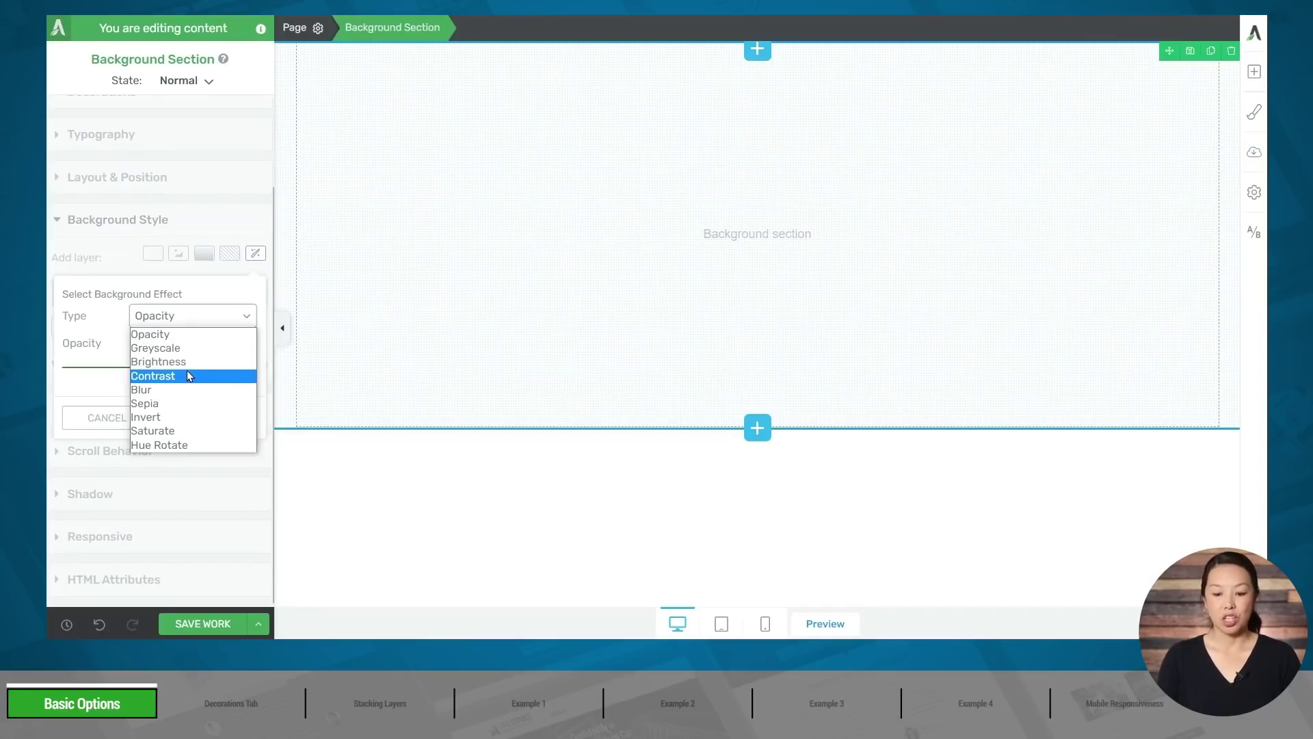
{"action": "left_click", "coordinate": [99, 342]}
{"action": "left_click", "coordinate": [98, 417]}
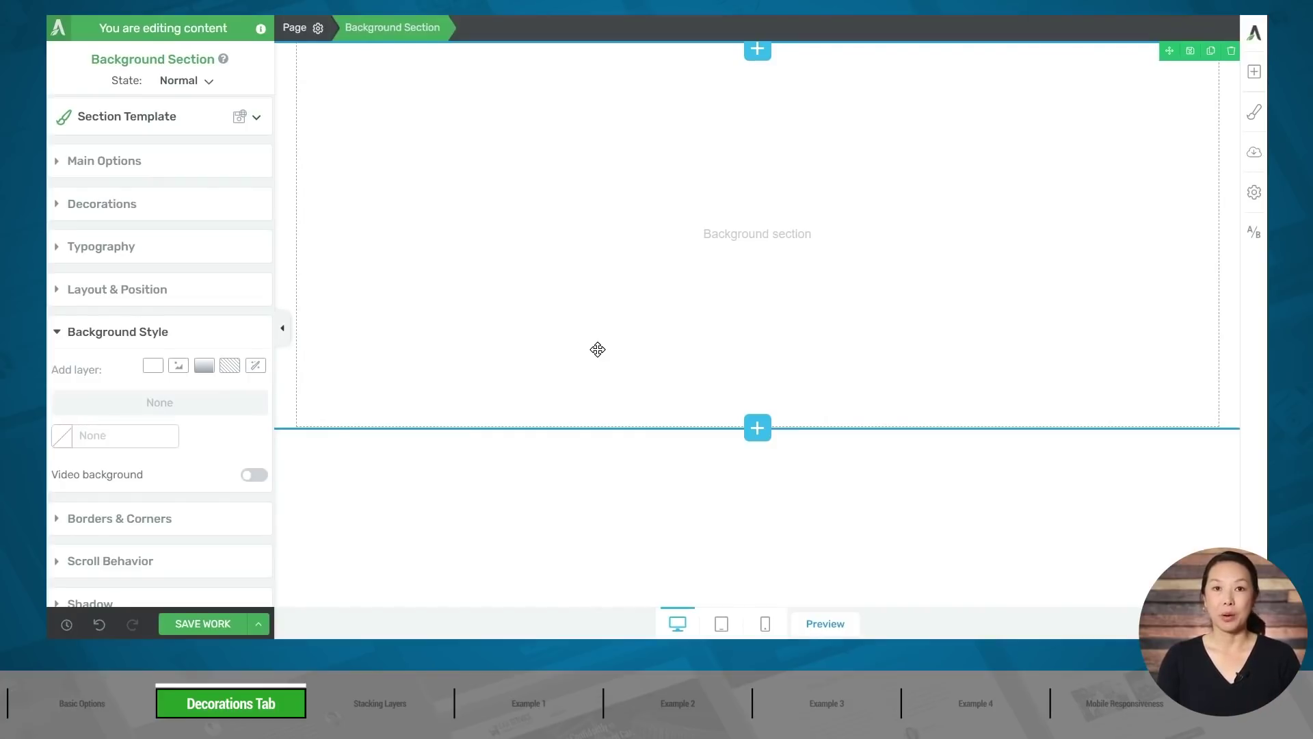
Step: Apply a solid background layer to the section using the saved dark maroon colour from My Colors
{"action": "left_click", "coordinate": [153, 365]}
{"action": "scroll", "coordinate": [155, 369], "scroll_direction": "down", "scroll_amount": 1}
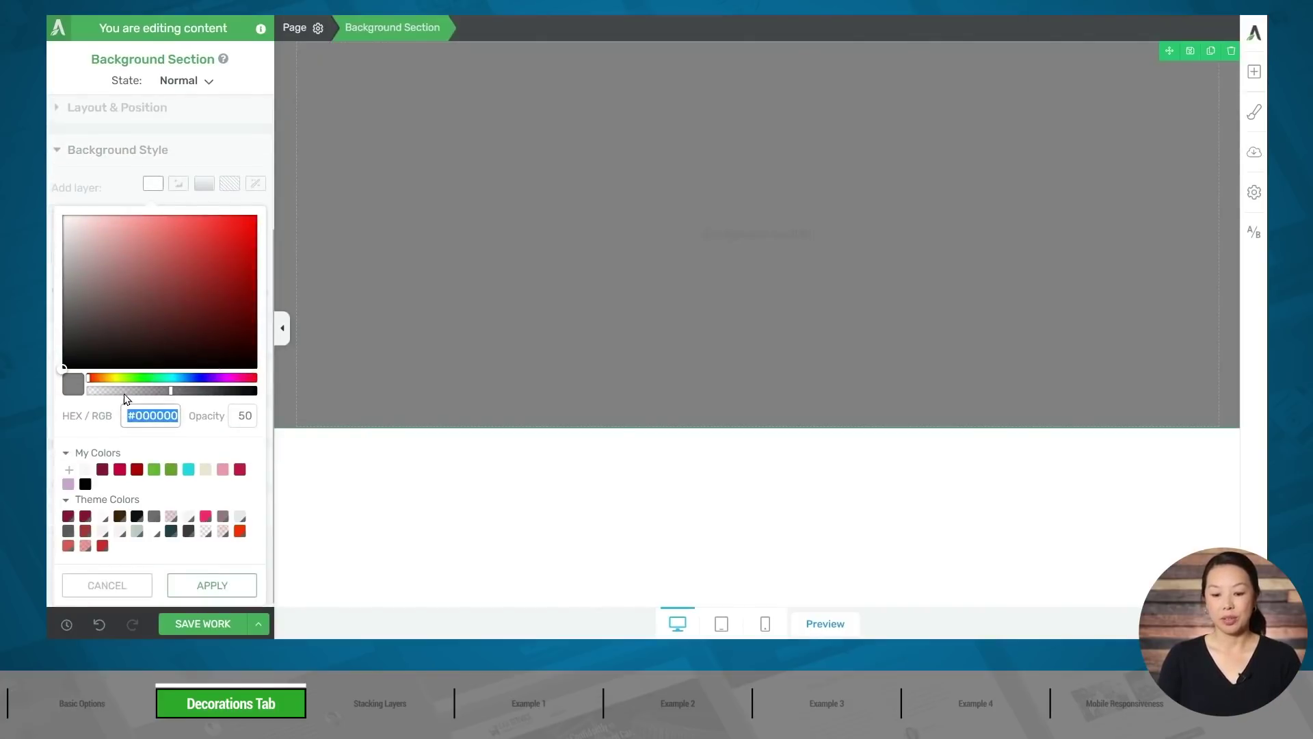
{"action": "left_click", "coordinate": [102, 469]}
{"action": "scroll", "coordinate": [199, 507], "scroll_direction": "down", "scroll_amount": 1}
{"action": "left_click", "coordinate": [223, 584]}
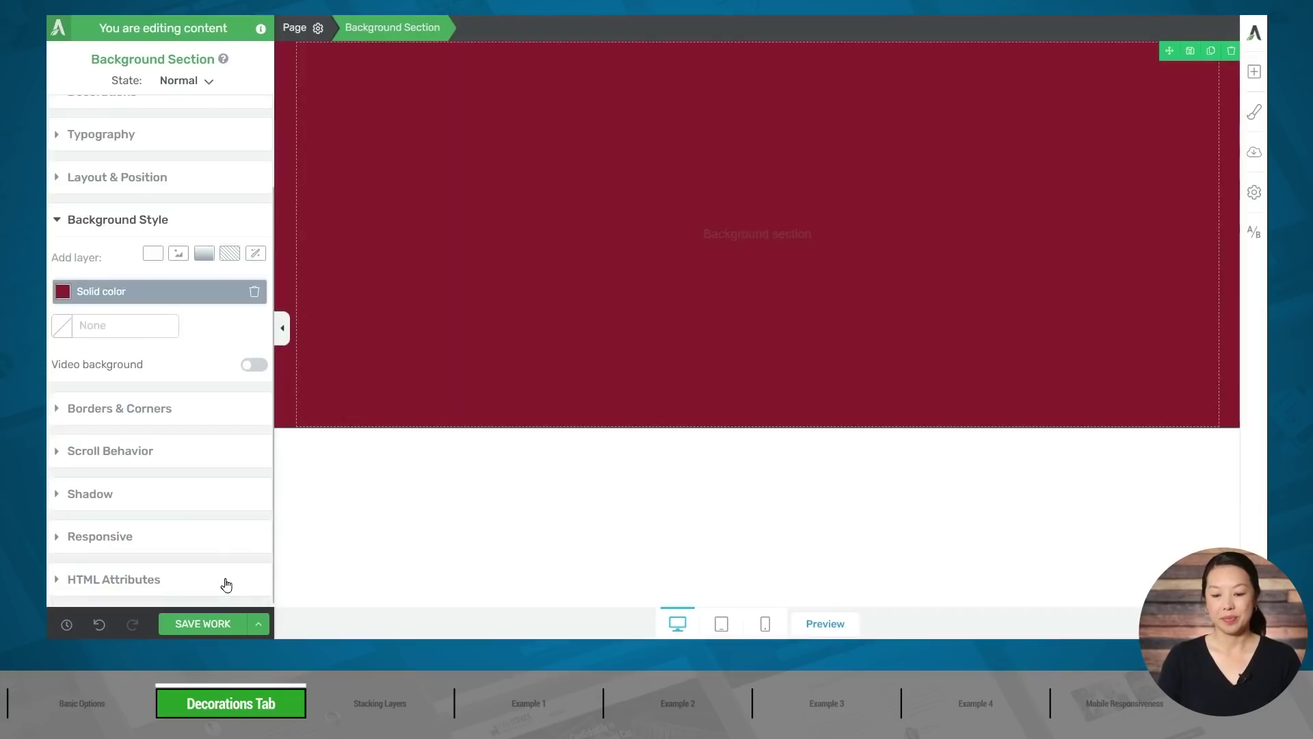
Step: Try a slanted edge decoration on the section's bottom edge with a 20% tilt, switching its direction and back
{"action": "scroll", "coordinate": [223, 488], "scroll_direction": "up", "scroll_amount": 3}
{"action": "left_click", "coordinate": [102, 204]}
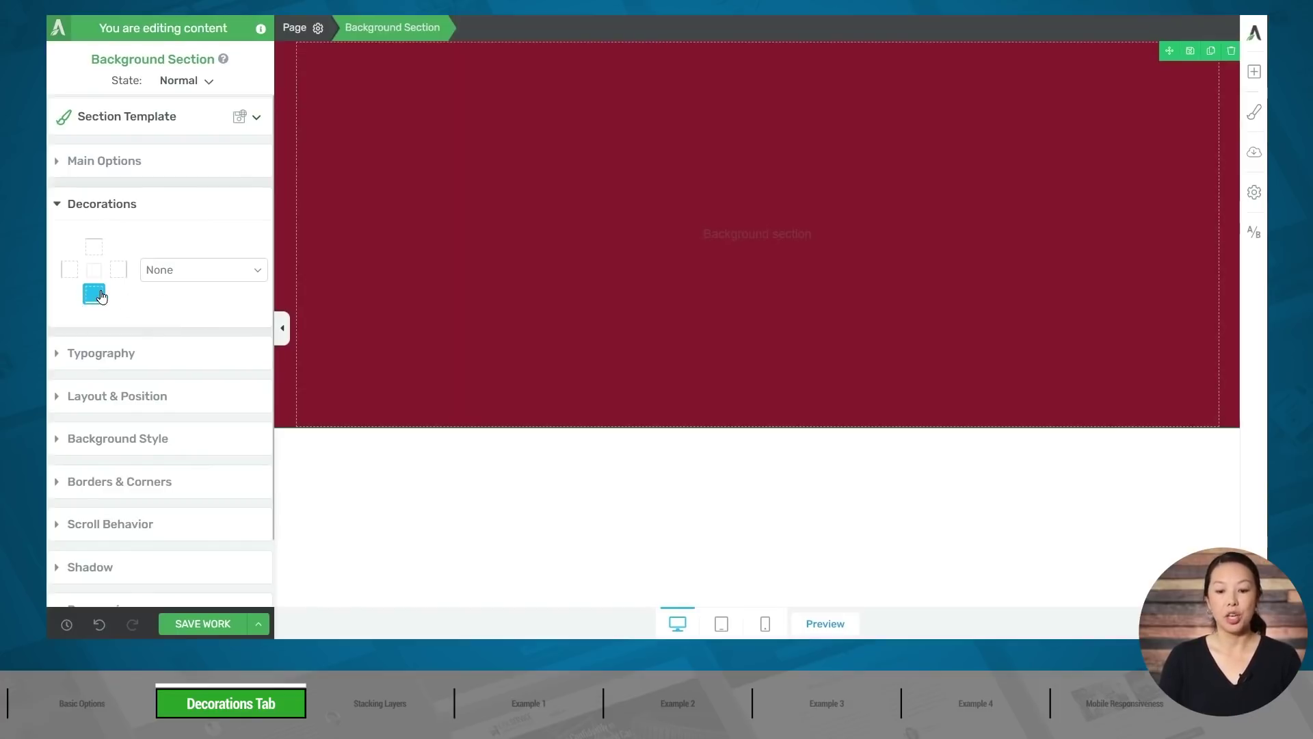
{"action": "left_click", "coordinate": [186, 276]}
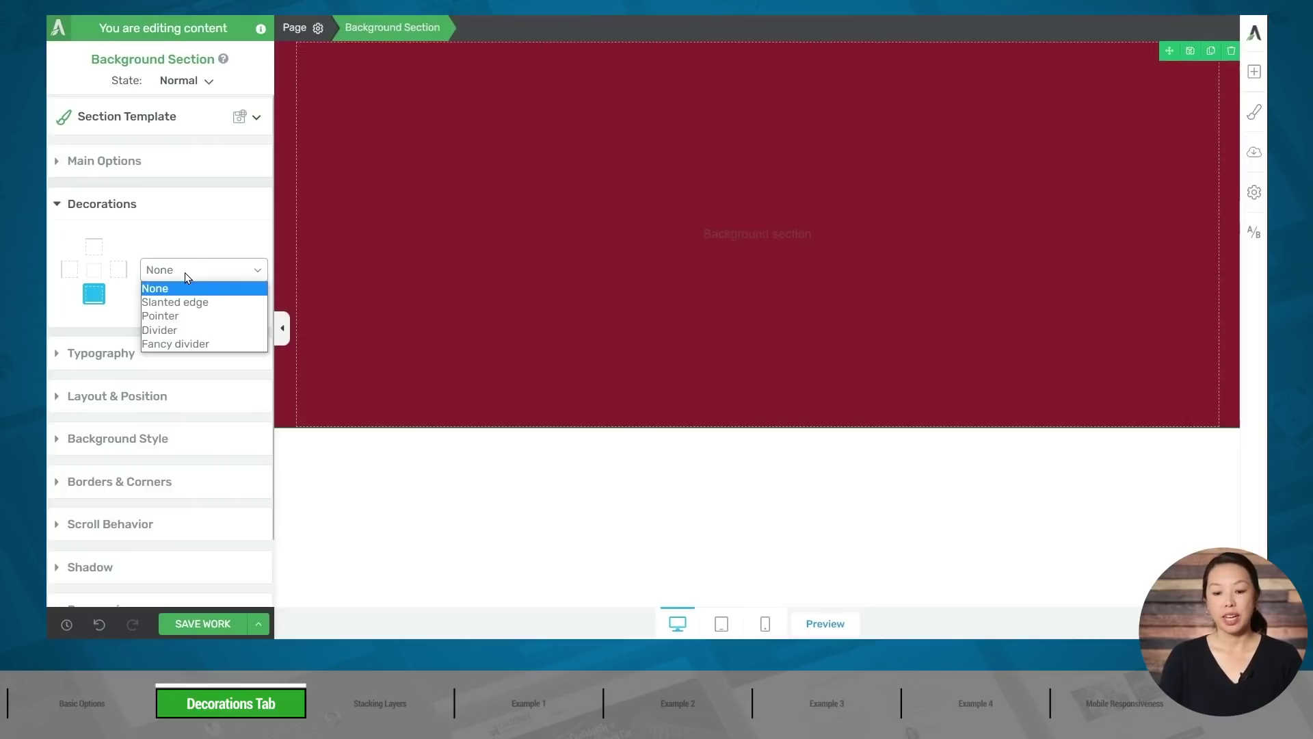
{"action": "left_click", "coordinate": [224, 302]}
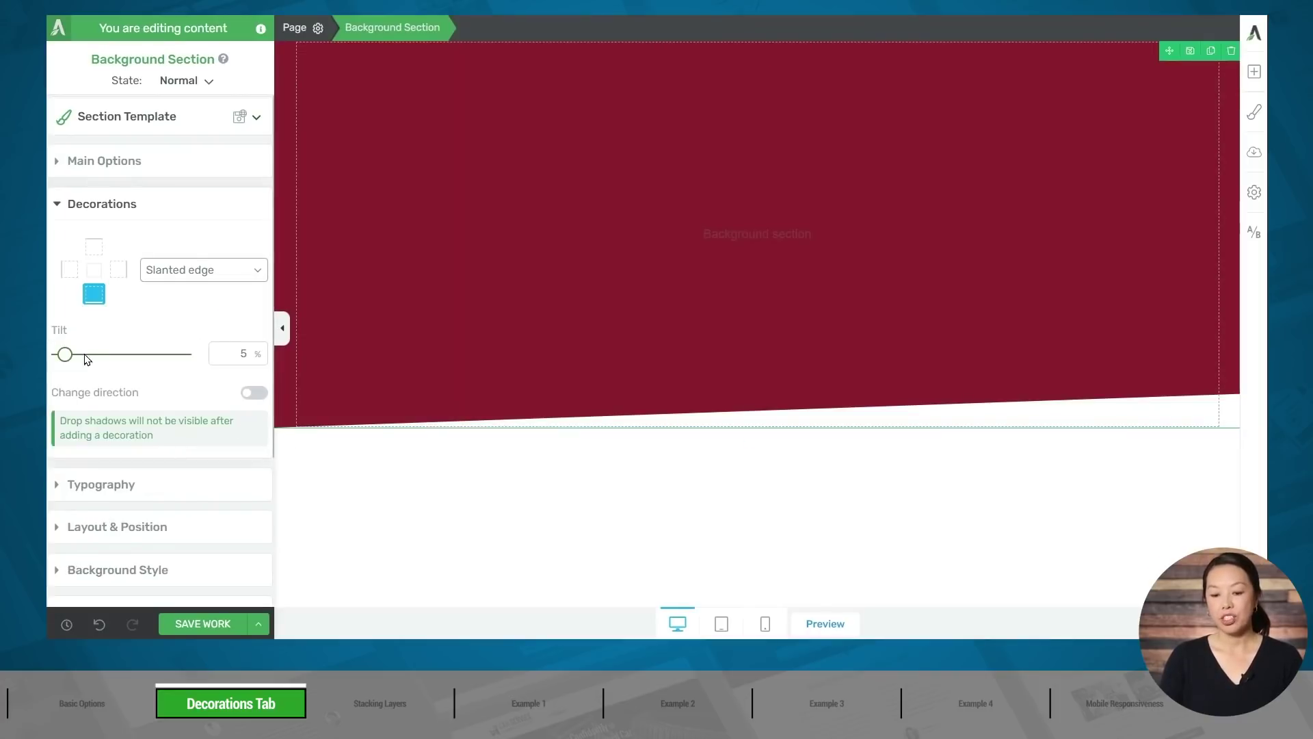
{"action": "mouse_move", "coordinate": [65, 354]}
{"action": "left_mouse_down"}
{"action": "mouse_move", "coordinate": [103, 356]}
{"action": "mouse_move", "coordinate": [83, 356]}
{"action": "left_mouse_up"}
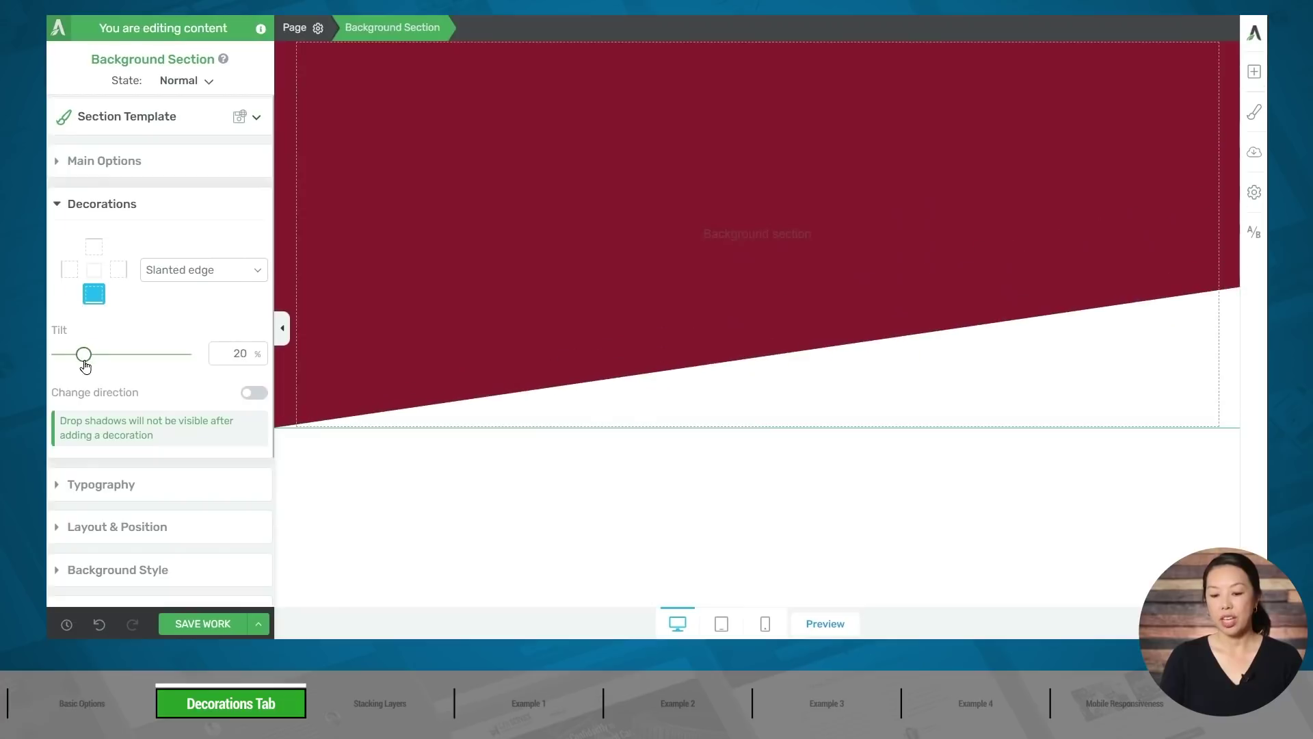
{"action": "left_click", "coordinate": [255, 400]}
{"action": "left_click", "coordinate": [256, 400]}
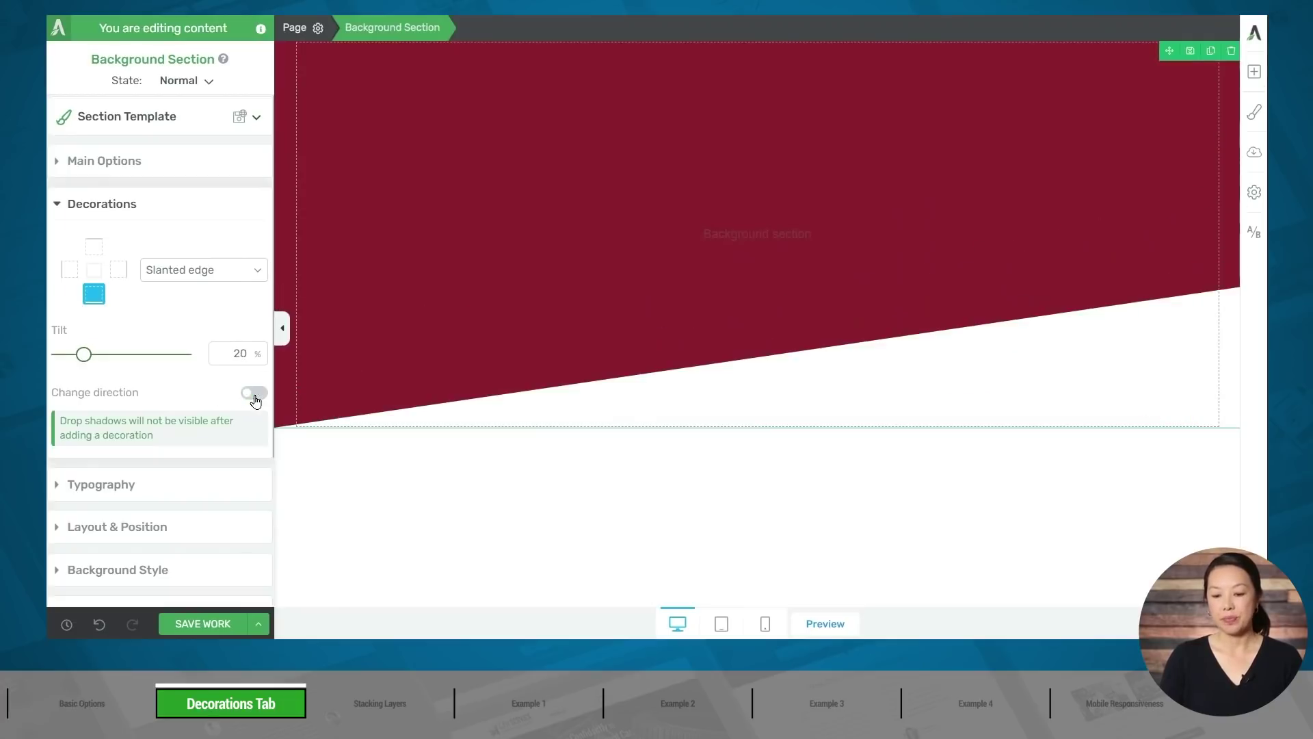
Step: Try a pointer decoration on the bottom edge, 31% wide and 33% high, inverting it and back
{"action": "left_click", "coordinate": [220, 273]}
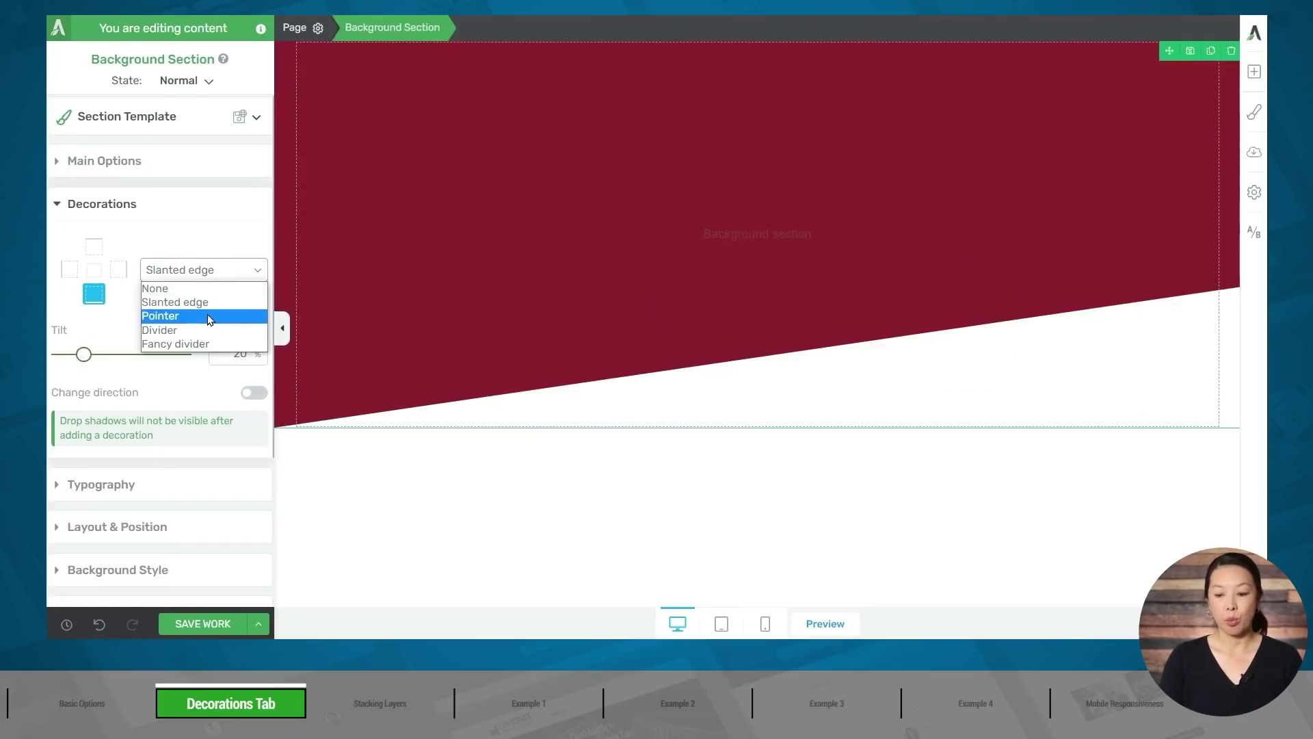
{"action": "left_click", "coordinate": [209, 316]}
{"action": "left_click_drag", "start_coordinate": [65, 354], "coordinate": [97, 354]}
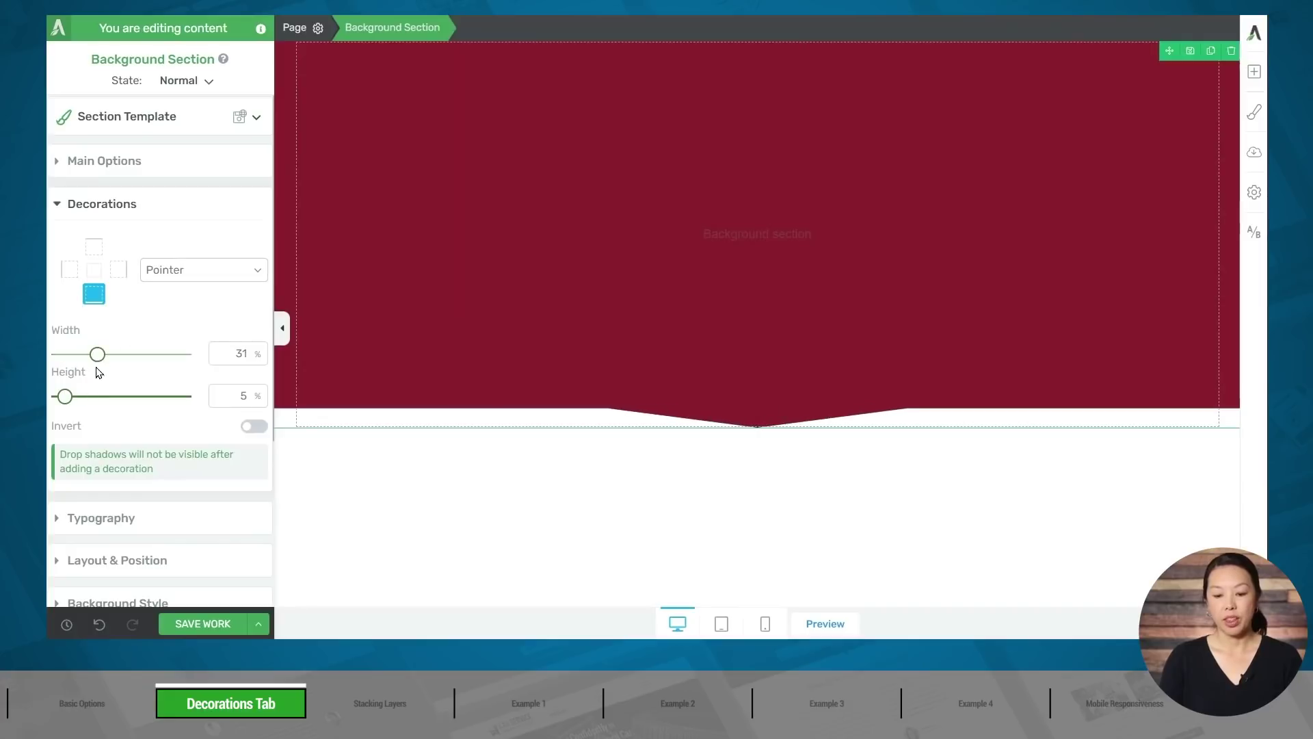
{"action": "left_click_drag", "start_coordinate": [65, 396], "coordinate": [100, 396]}
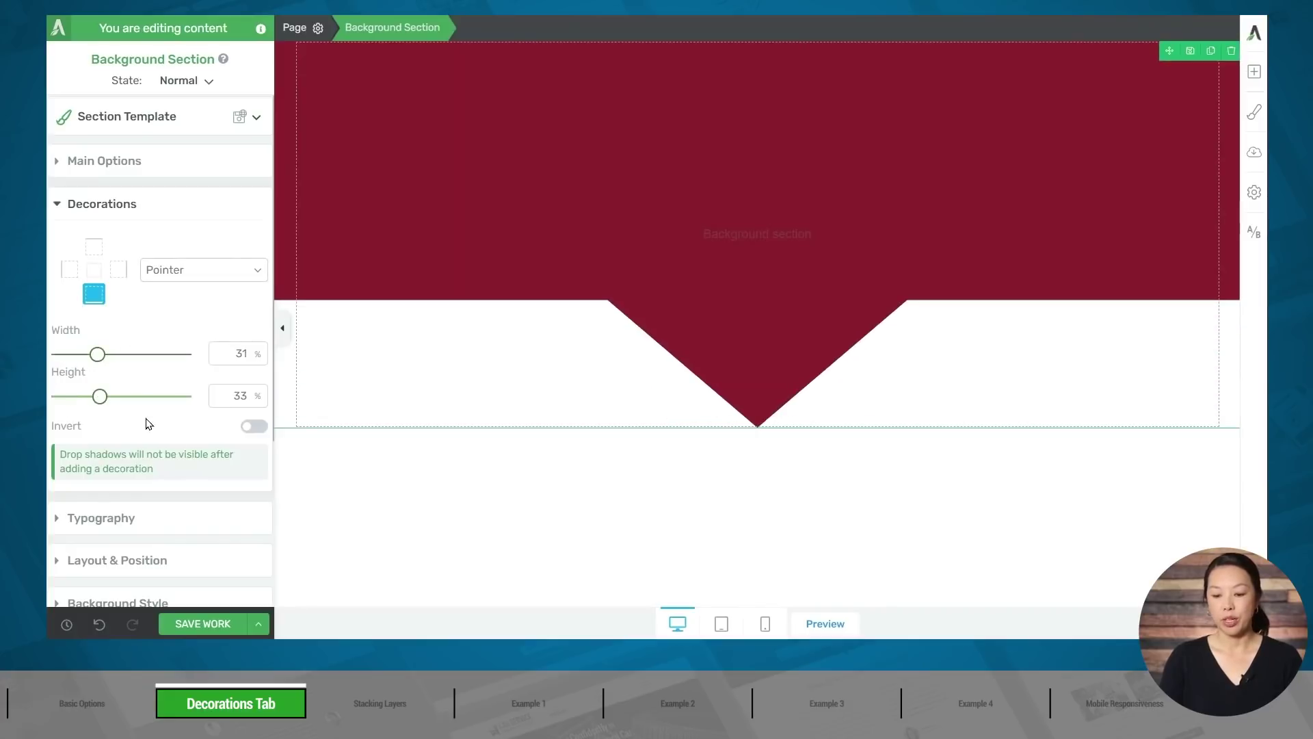
{"action": "left_click", "coordinate": [254, 427]}
{"action": "left_click", "coordinate": [251, 430]}
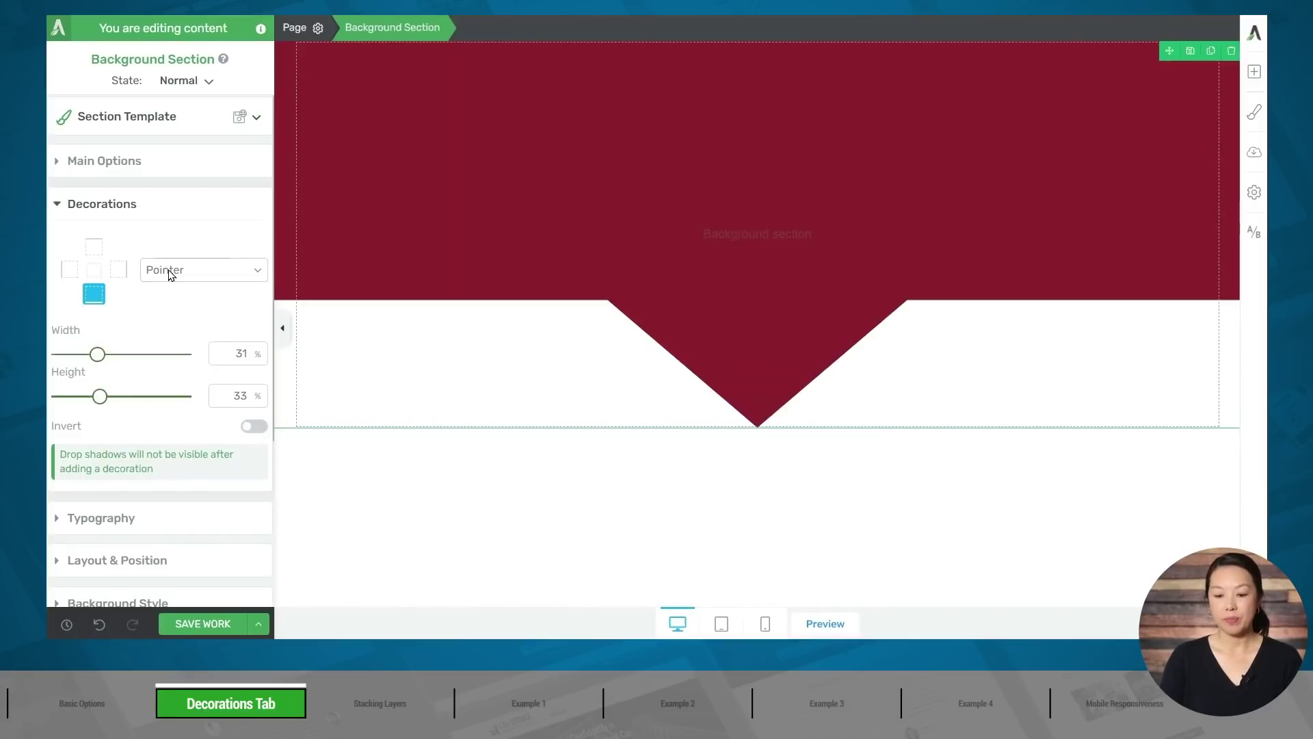
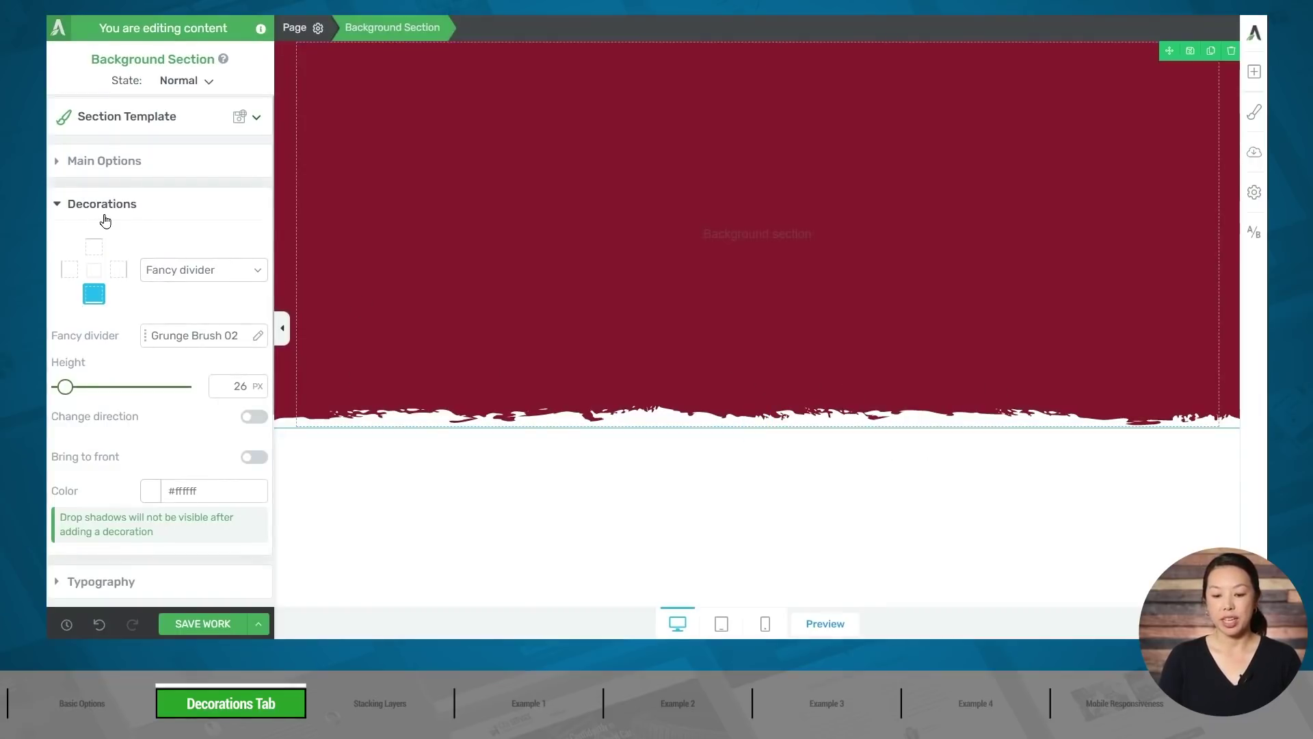
Step: Change the color of the bottom edge's Grunge Brush 02 fancy divider to black (#000000) and apply it
{"action": "left_click", "coordinate": [156, 493]}
{"action": "left_click_drag", "start_coordinate": [173, 318], "coordinate": [62, 369]}
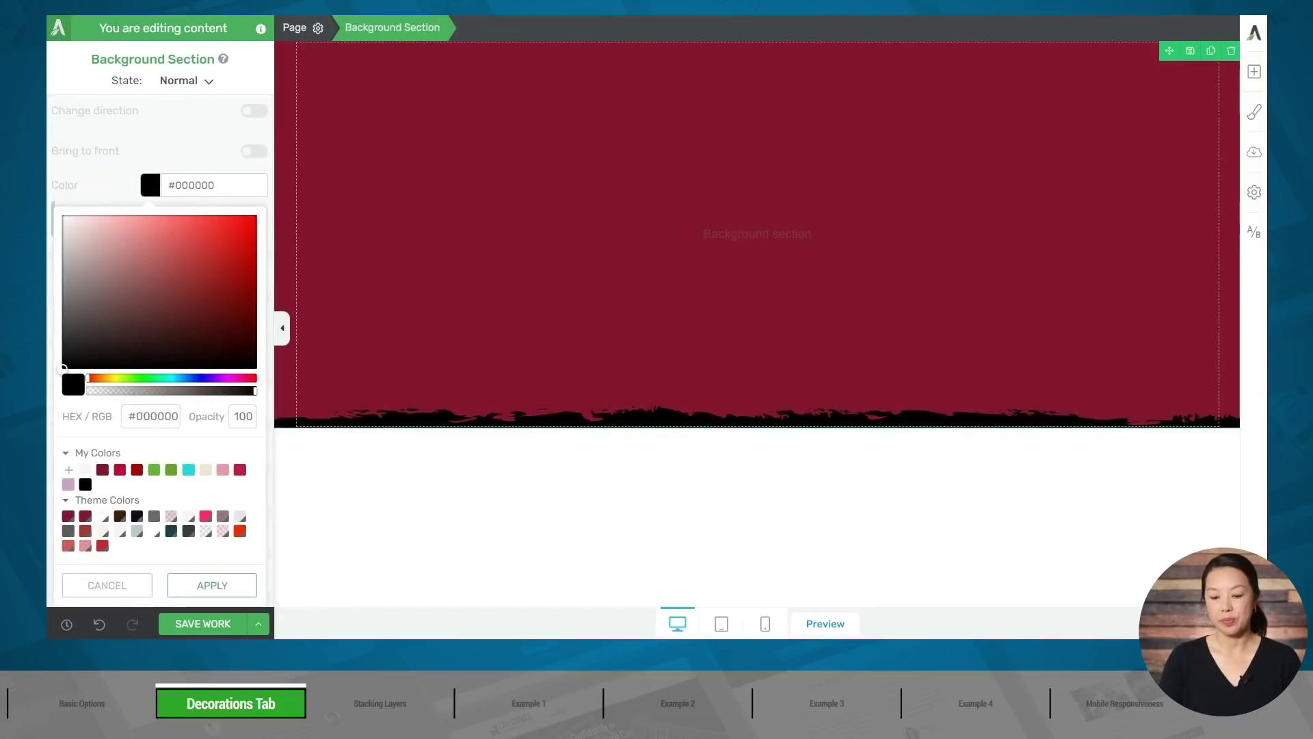
{"action": "left_click", "coordinate": [210, 583]}
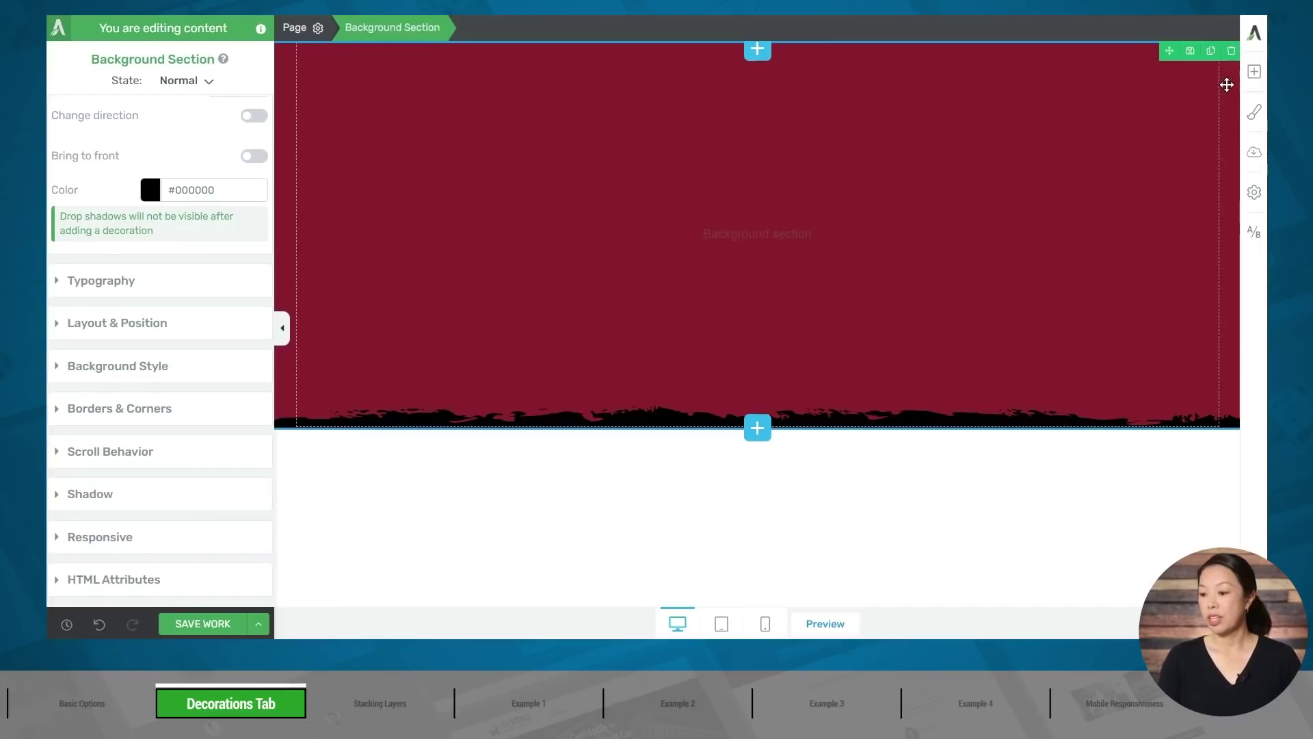
Step: Add a second background section directly below the maroon one and give it a solid Black layer from My Colors
{"action": "left_click", "coordinate": [1252, 72]}
{"action": "left_click_drag", "start_coordinate": [1099, 335], "coordinate": [779, 414]}
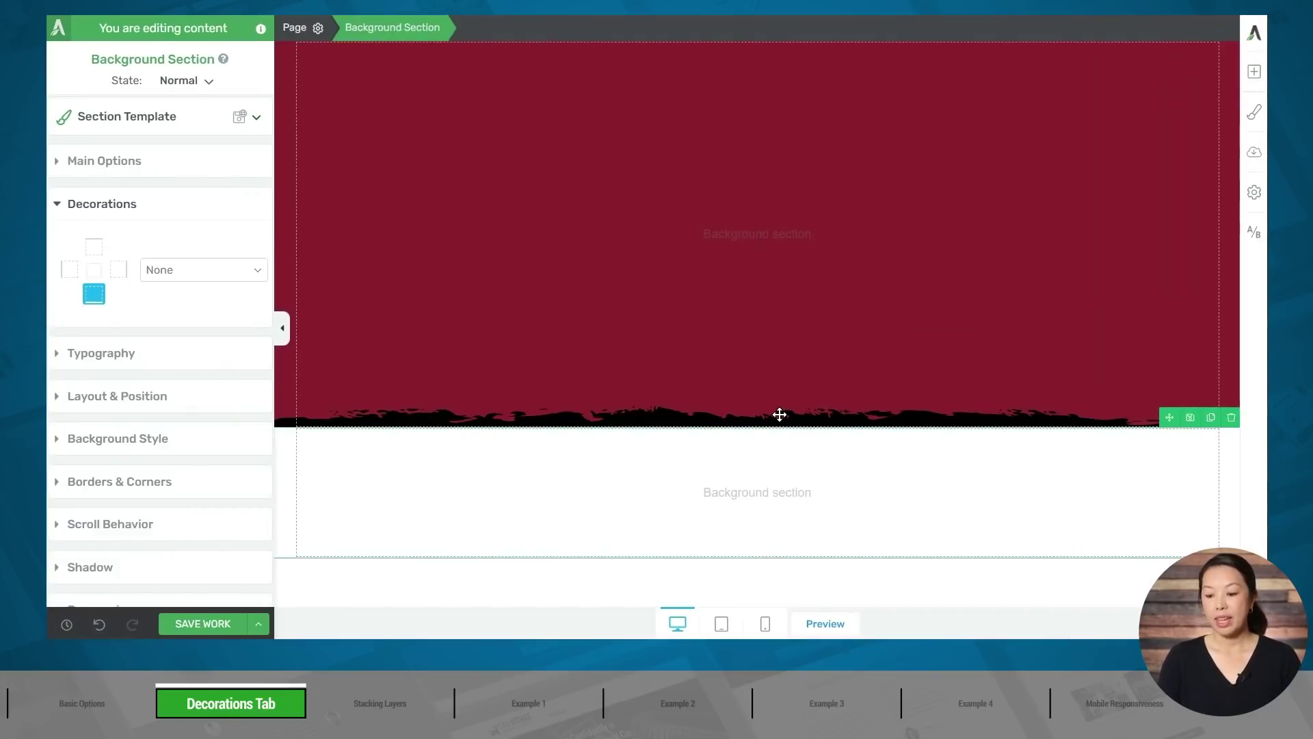
{"action": "left_click", "coordinate": [147, 441]}
{"action": "left_click", "coordinate": [155, 369]}
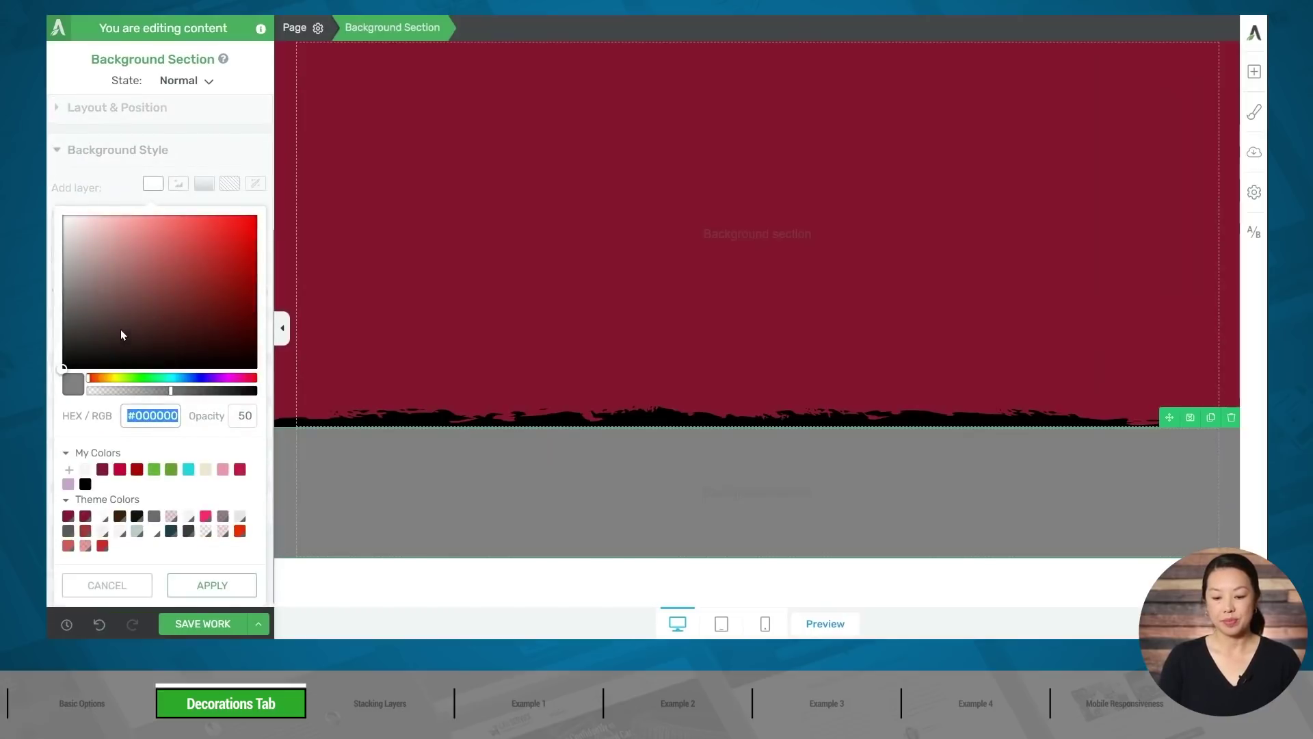
{"action": "left_click", "coordinate": [85, 484]}
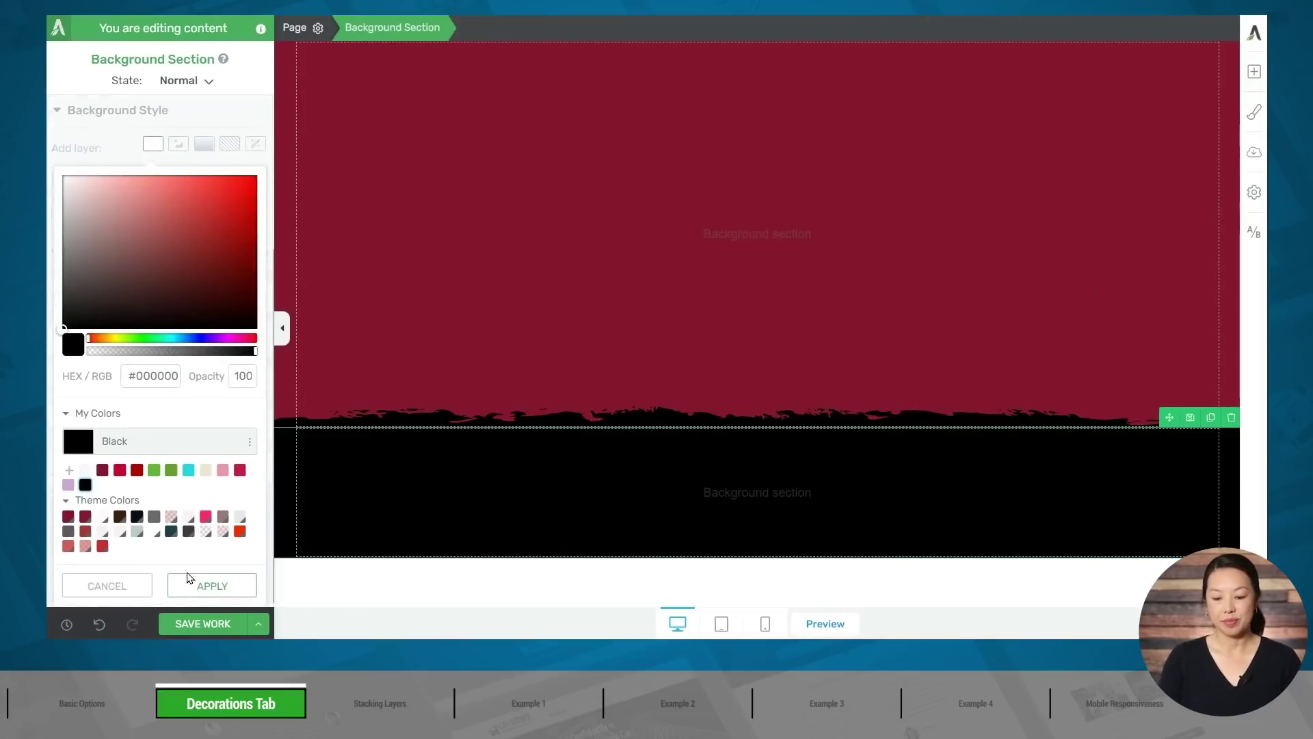
{"action": "left_click", "coordinate": [187, 580]}
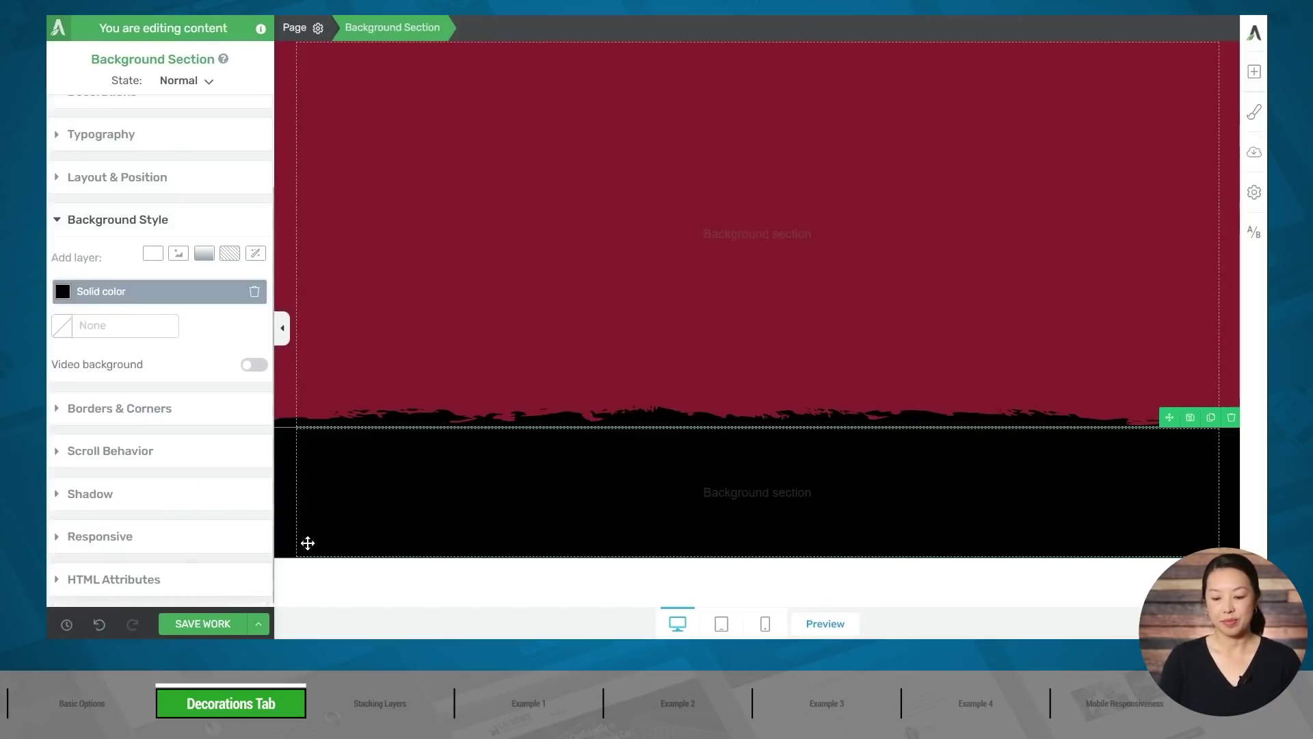
Step: Reselect the maroon section and review its bottom-edge decoration settings and the decoration type choices
{"action": "left_click", "coordinate": [465, 323]}
{"action": "scroll", "coordinate": [211, 302], "scroll_direction": "up", "scroll_amount": 3}
{"action": "left_click", "coordinate": [105, 200]}
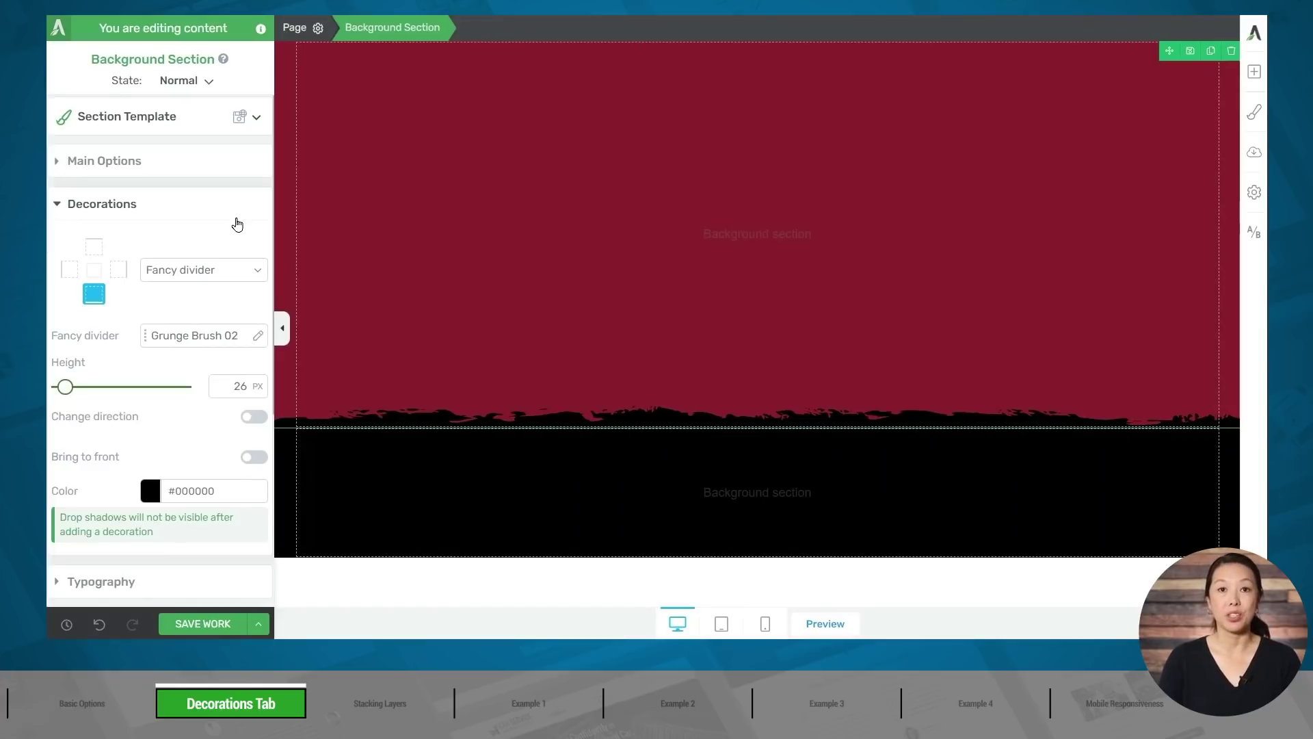
{"action": "left_click", "coordinate": [226, 269]}
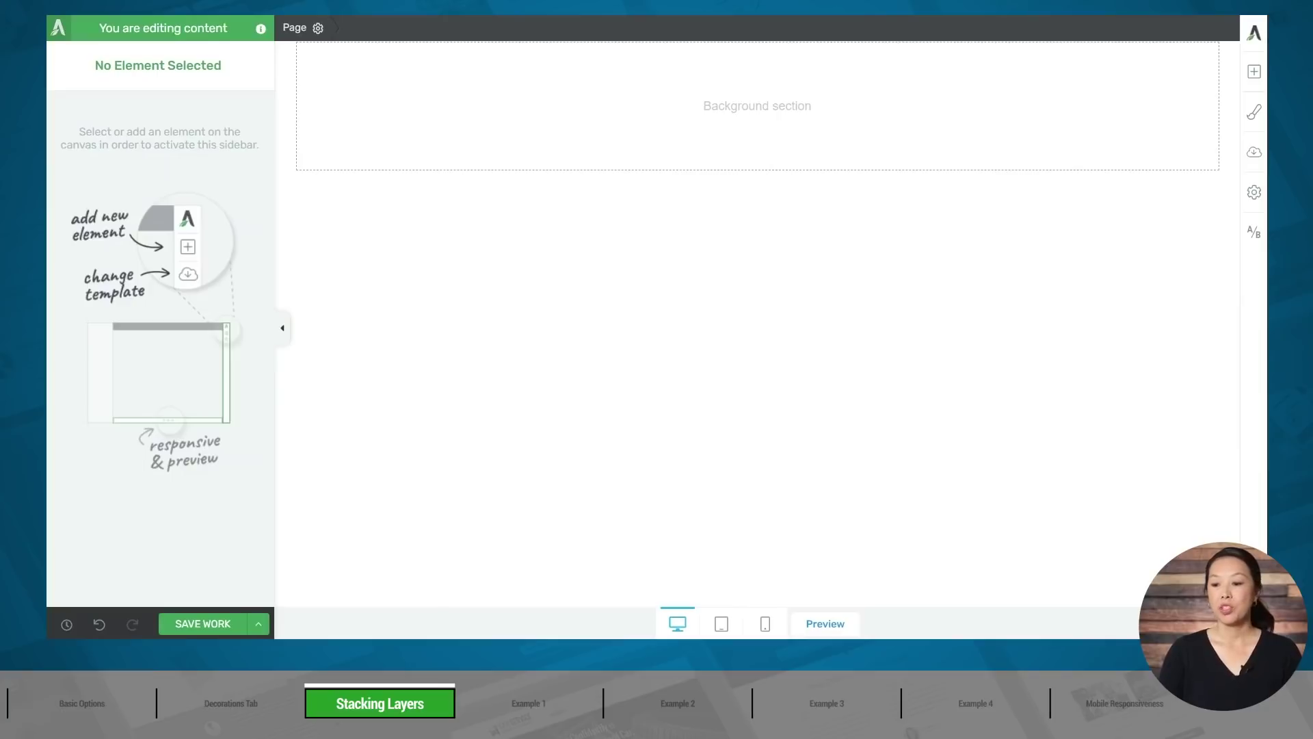
Step: Give the empty background section a solid color layer using the saved Claret color (#83142f) from My Colors
{"action": "left_click", "coordinate": [672, 121]}
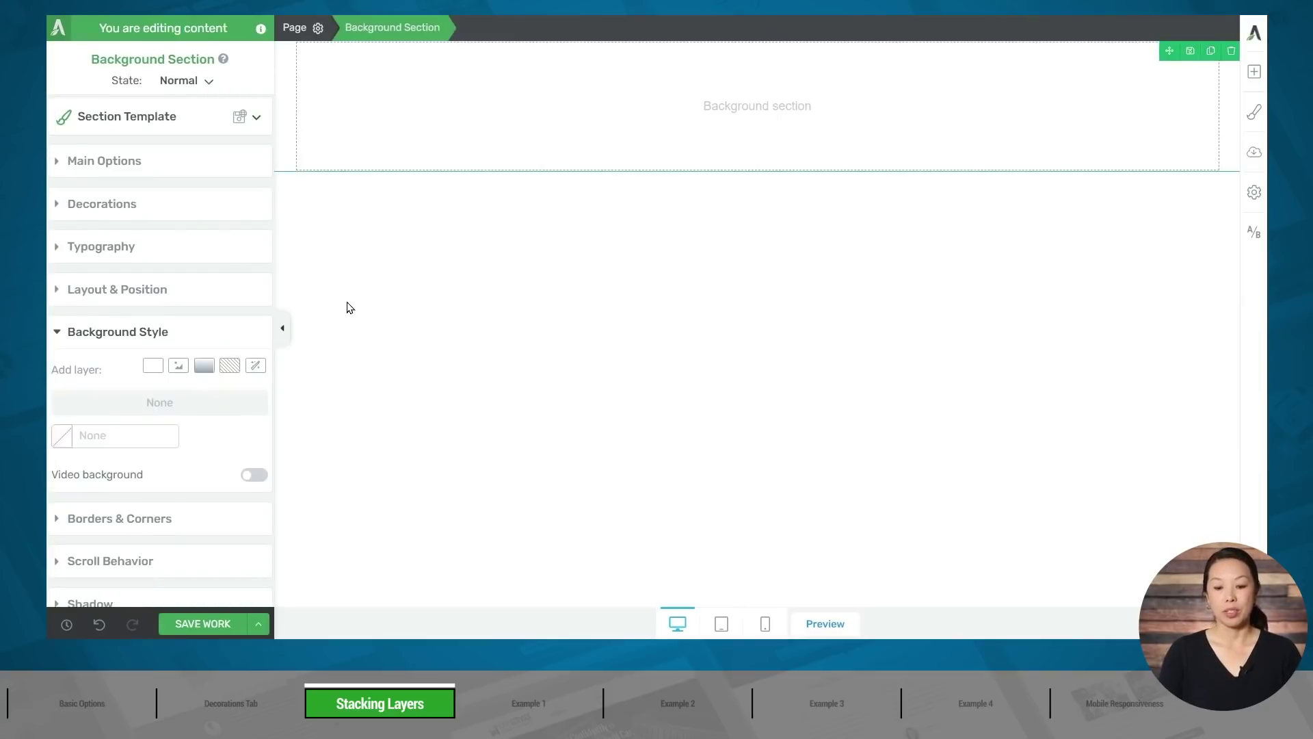
{"action": "left_click", "coordinate": [149, 374]}
{"action": "scroll", "coordinate": [147, 374], "scroll_direction": "down", "scroll_amount": 3}
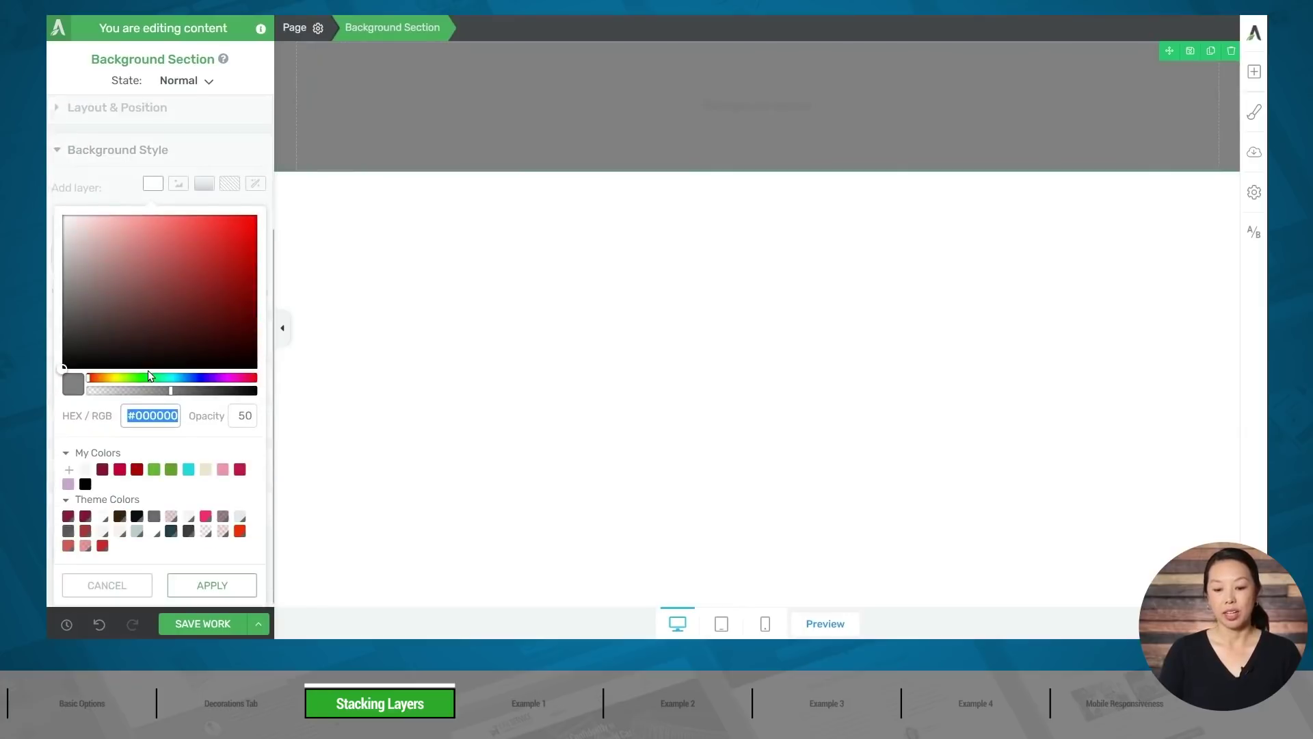
{"action": "left_click", "coordinate": [113, 477]}
{"action": "scroll", "coordinate": [113, 479], "scroll_direction": "down", "scroll_amount": 1}
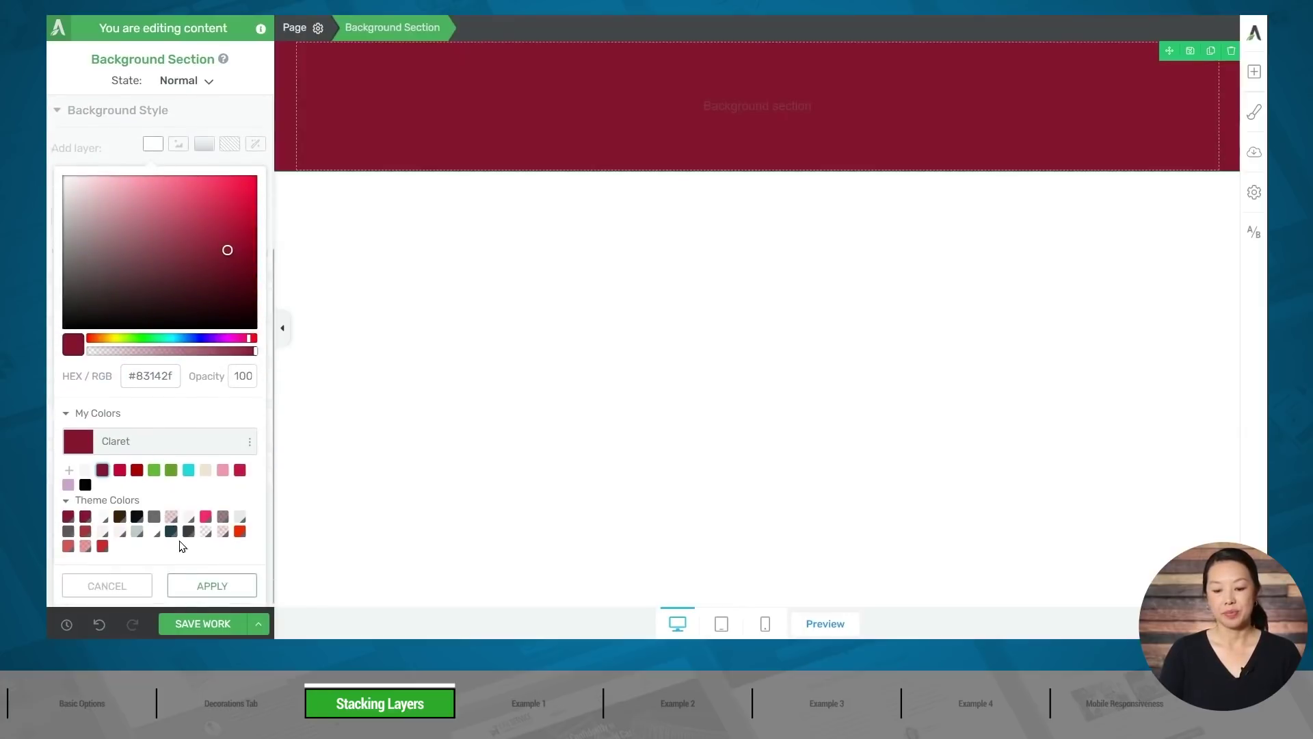
{"action": "left_click", "coordinate": [185, 584]}
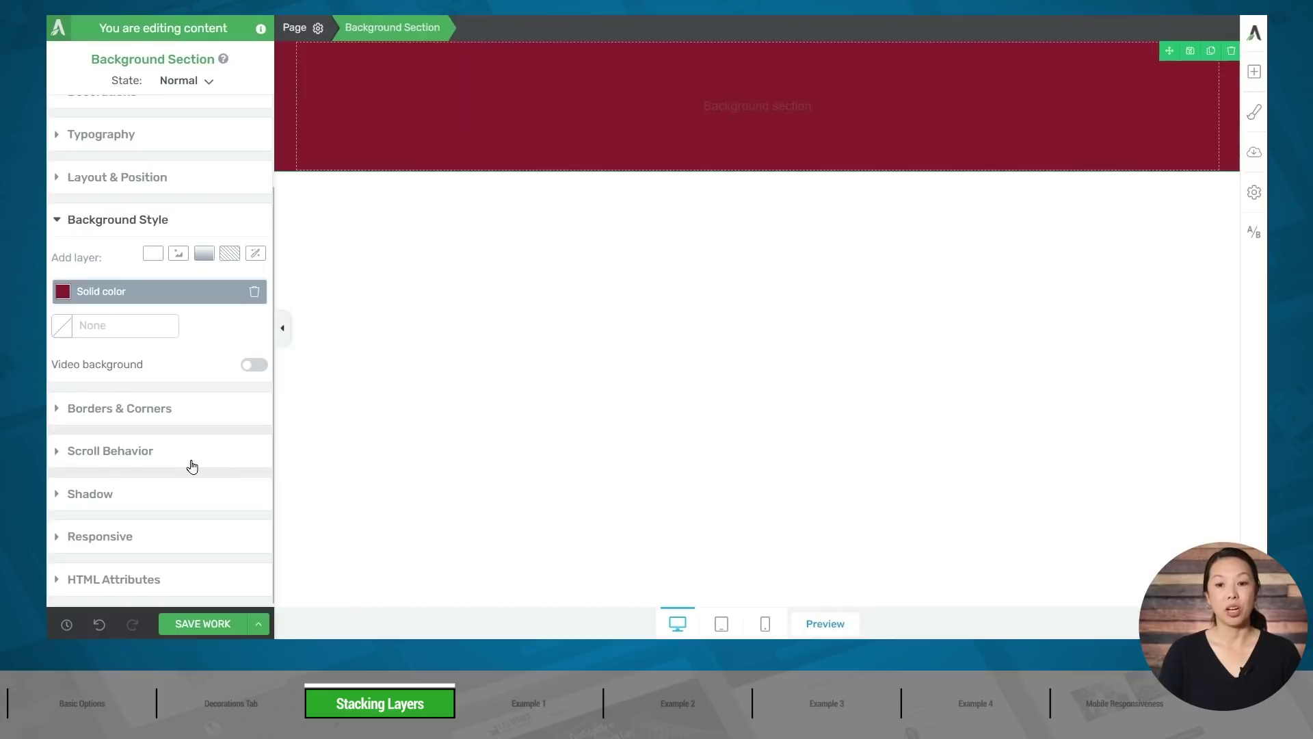
Step: Add a horizontal-line pattern layer over the solid color, colored #1c1c1c with its opacity raised
{"action": "left_click", "coordinate": [229, 255]}
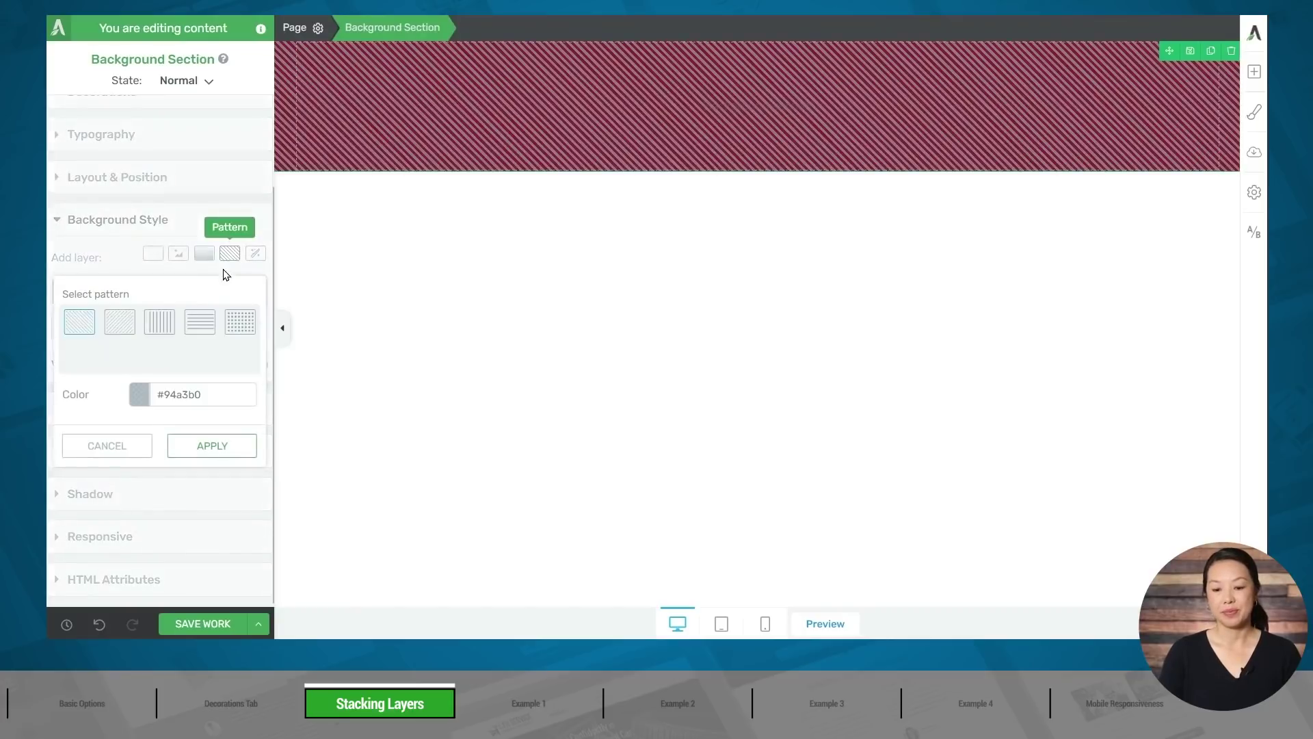
{"action": "left_click", "coordinate": [195, 327]}
{"action": "left_click", "coordinate": [140, 394]}
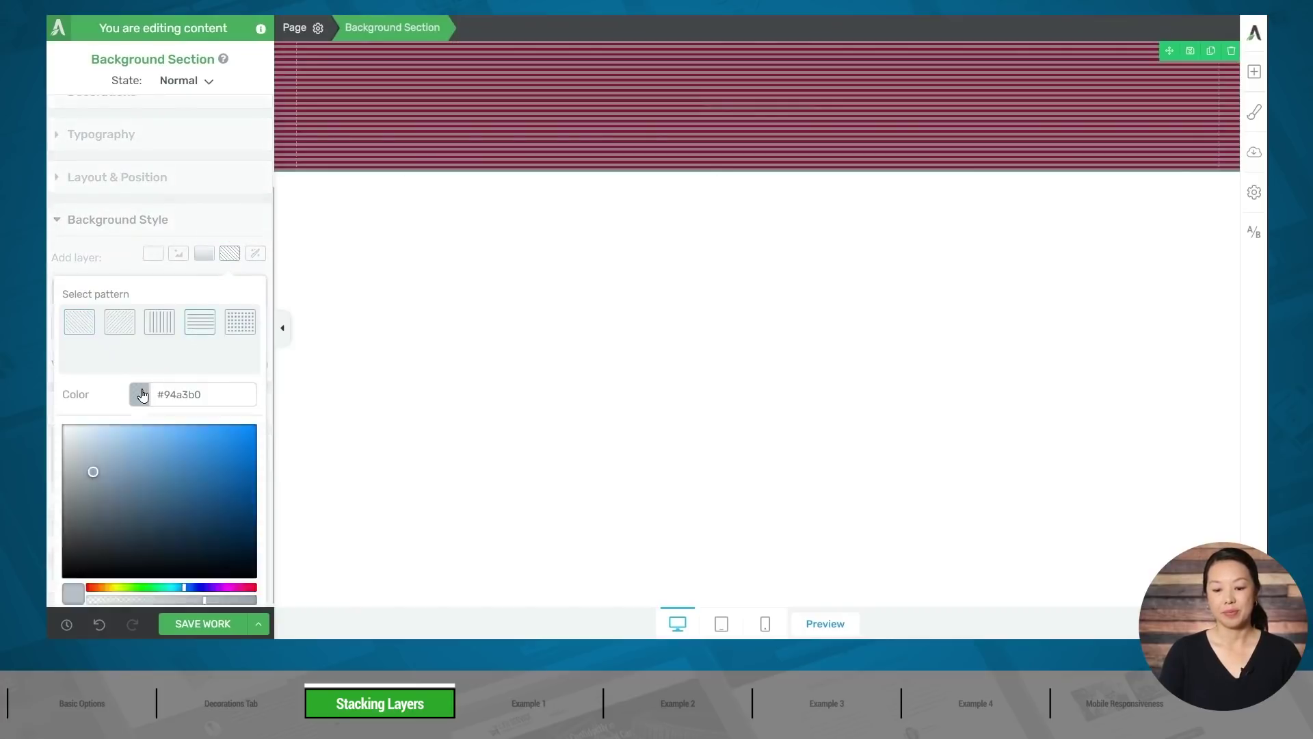
{"action": "scroll", "coordinate": [142, 342], "scroll_direction": "down", "scroll_amount": 3}
{"action": "left_click_drag", "start_coordinate": [142, 298], "coordinate": [62, 351]}
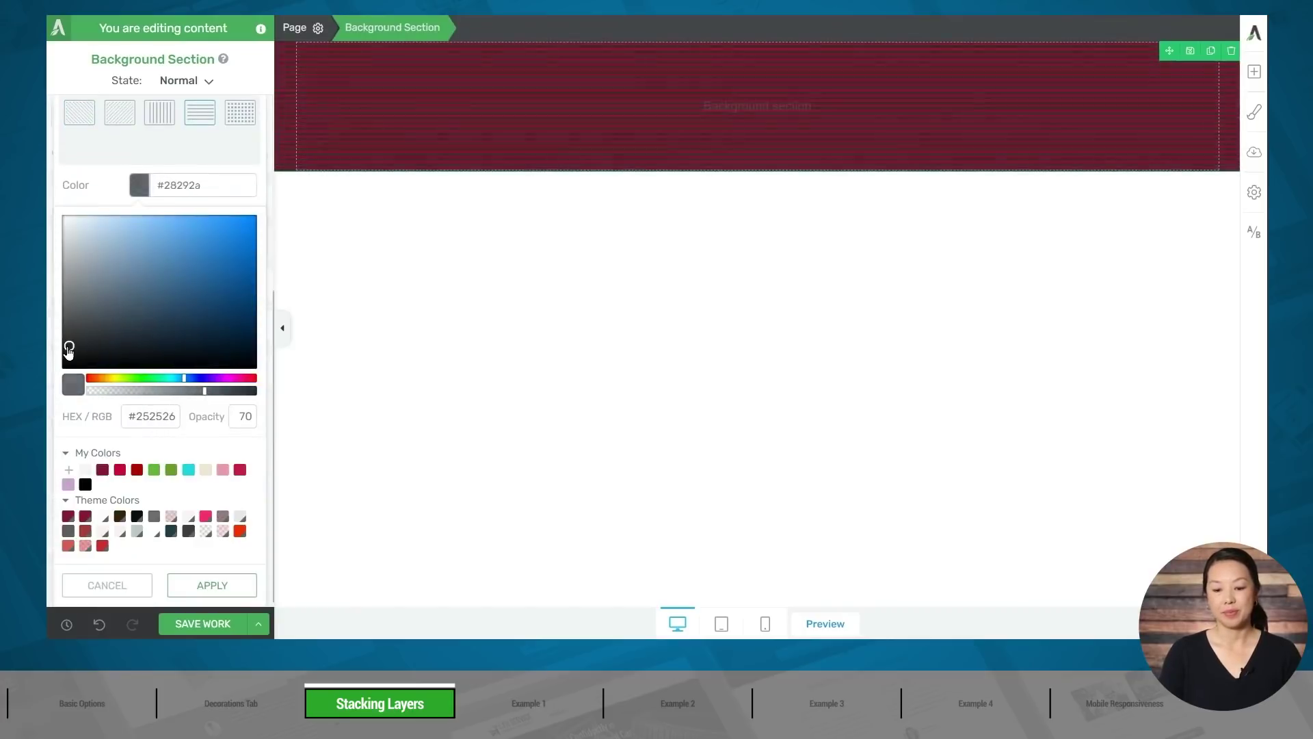
{"action": "left_click", "coordinate": [226, 391]}
{"action": "left_click", "coordinate": [205, 587]}
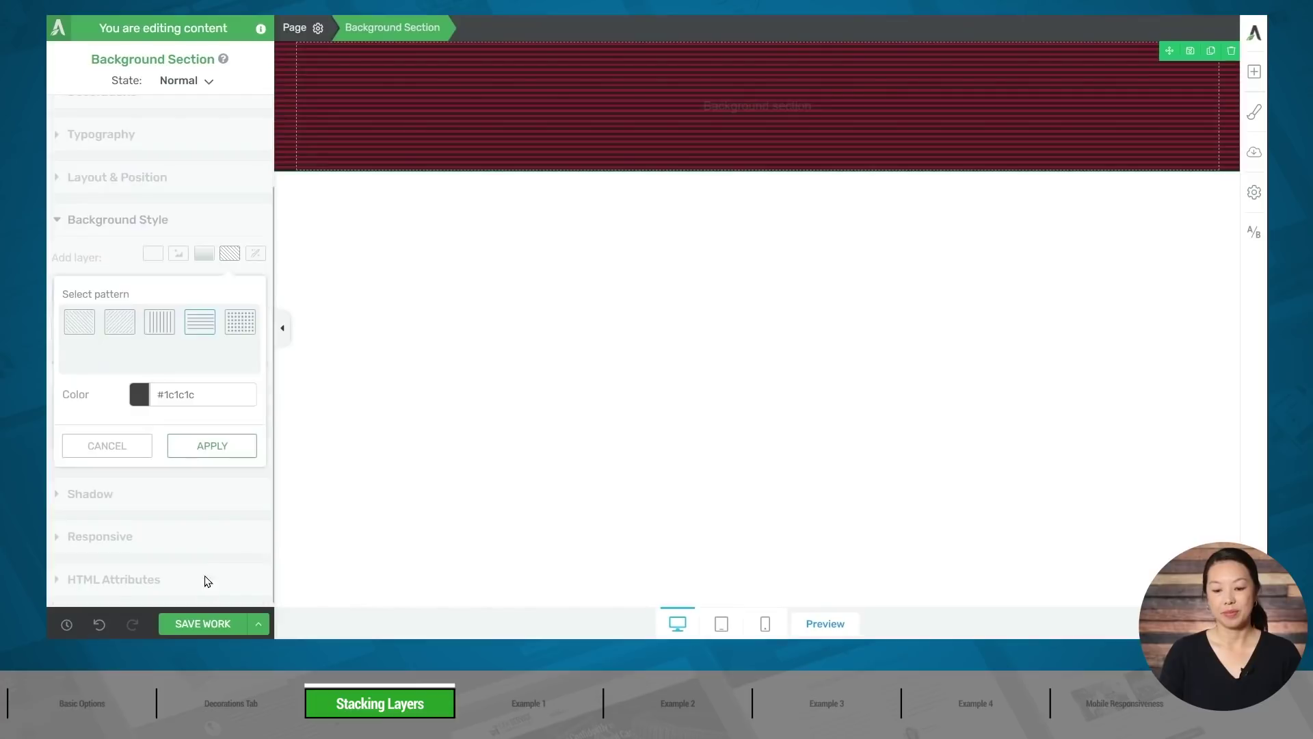
{"action": "left_click", "coordinate": [212, 451]}
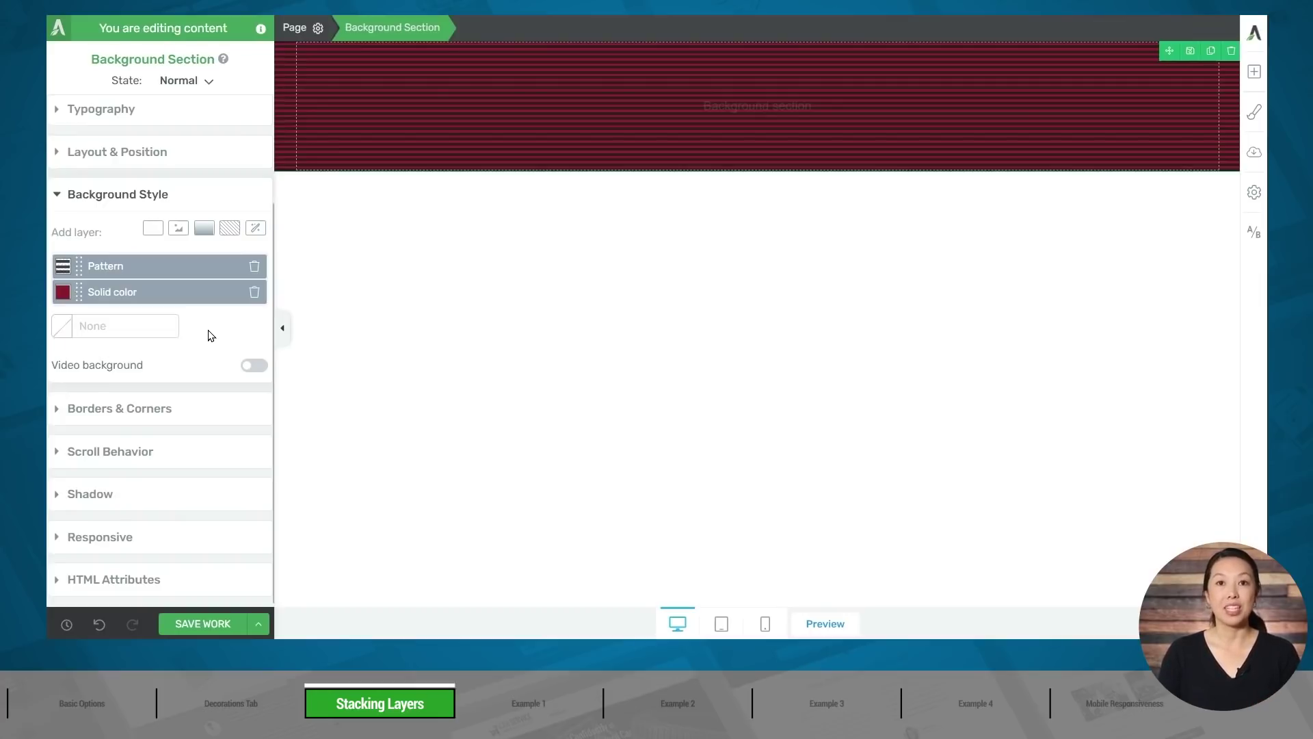
Step: Add a linear gradient layer running from black at 0% opacity to black at 100% opacity
{"action": "left_click", "coordinate": [204, 228]}
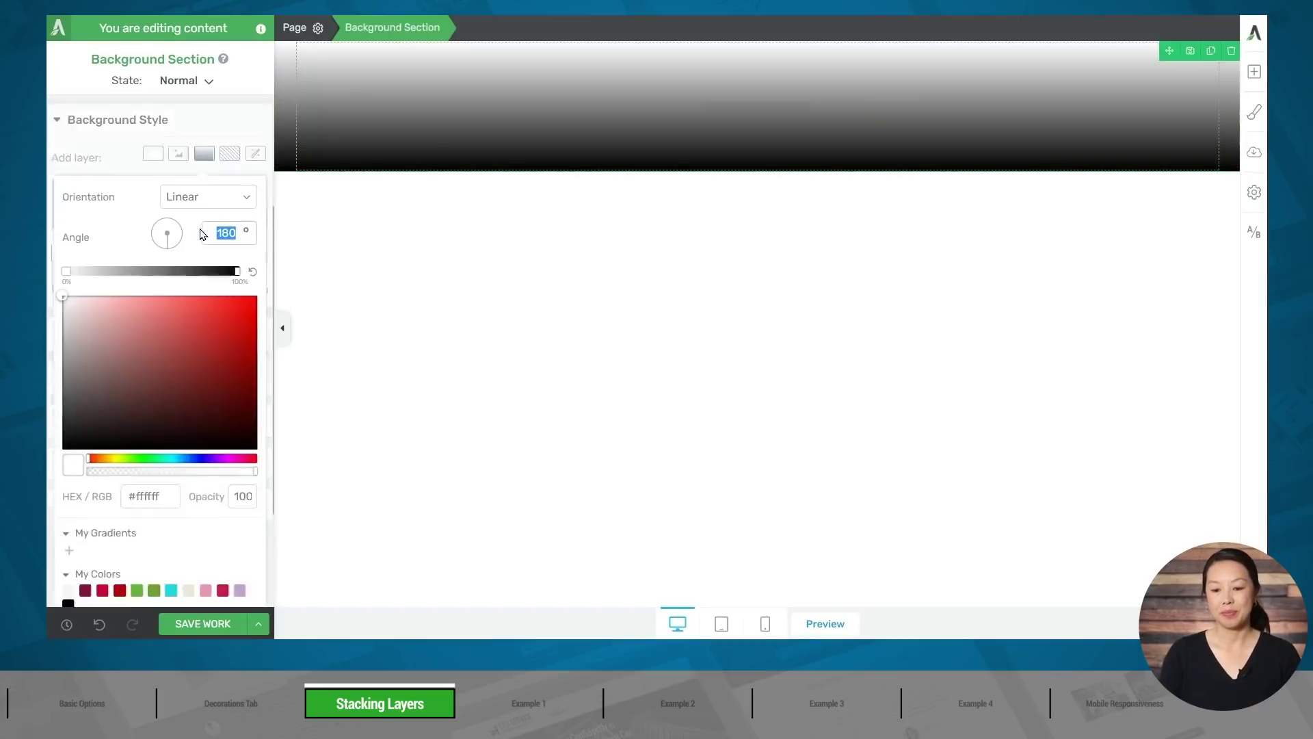
{"action": "scroll", "coordinate": [195, 370], "scroll_direction": "down", "scroll_amount": 2}
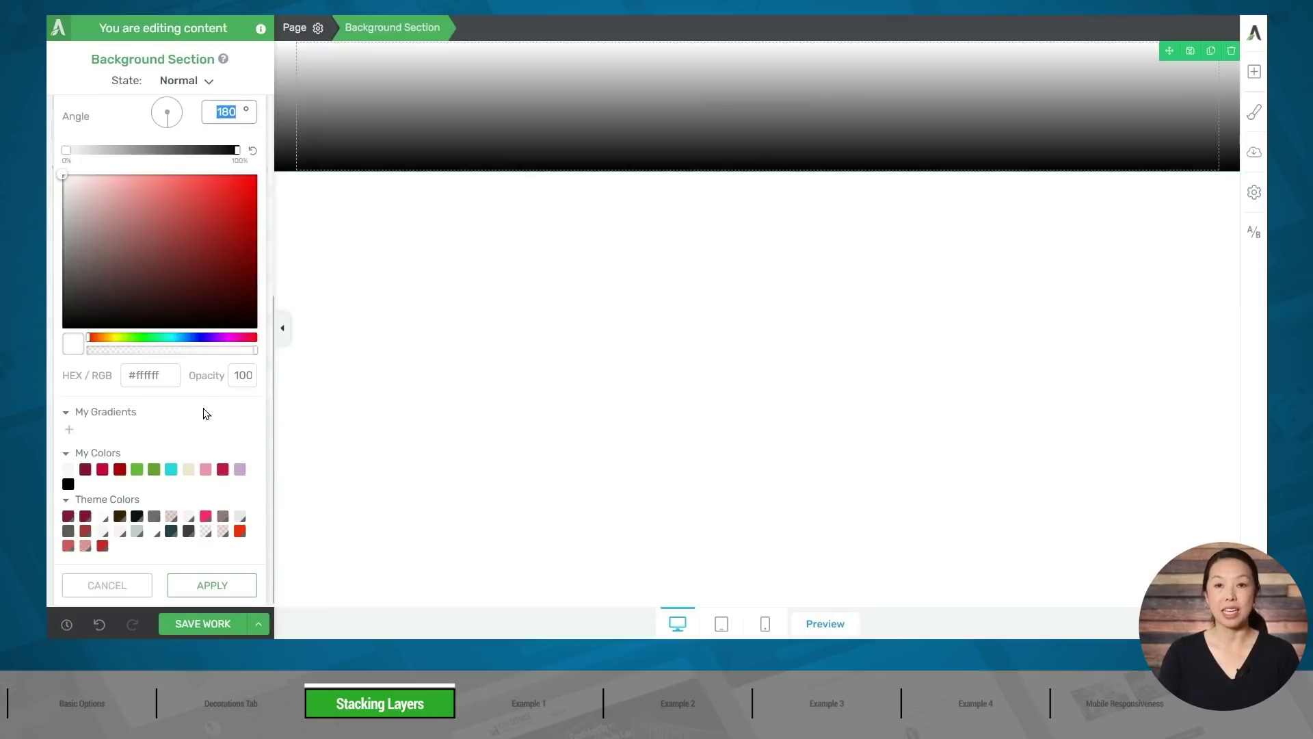
{"action": "left_click", "coordinate": [66, 150]}
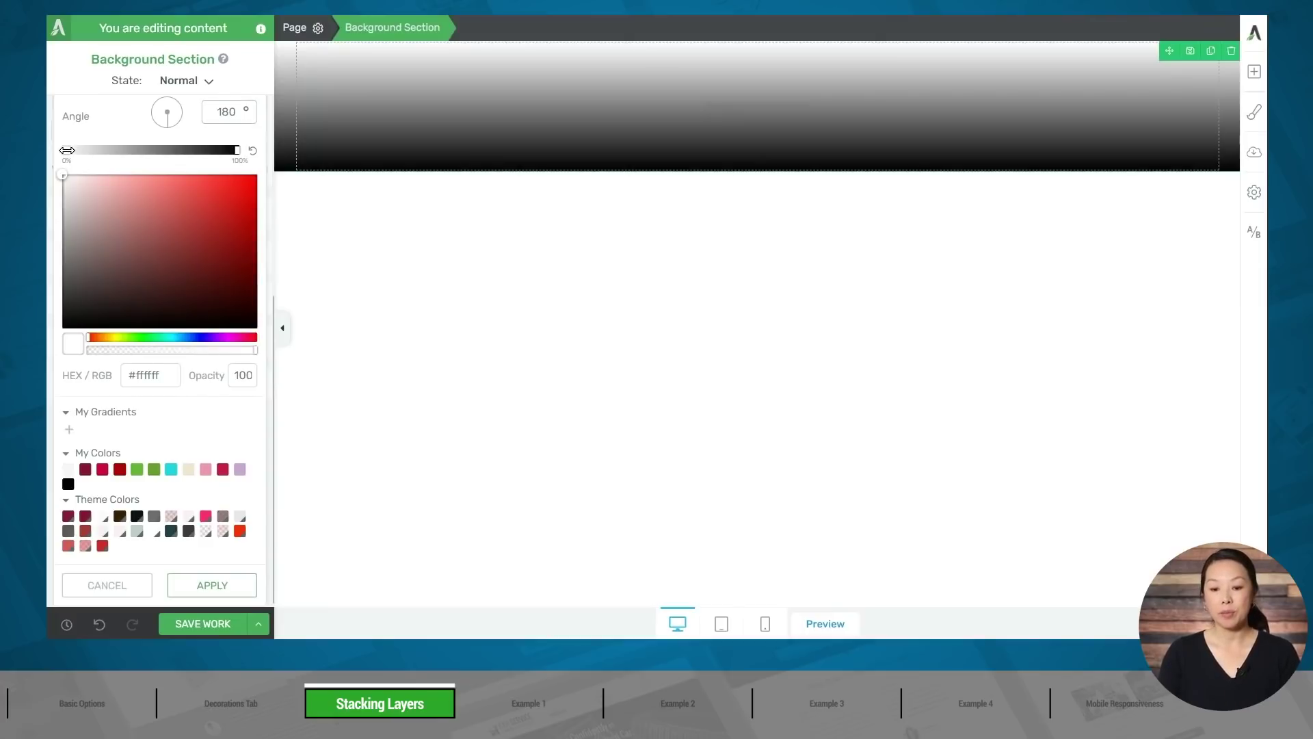
{"action": "left_click", "coordinate": [68, 484]}
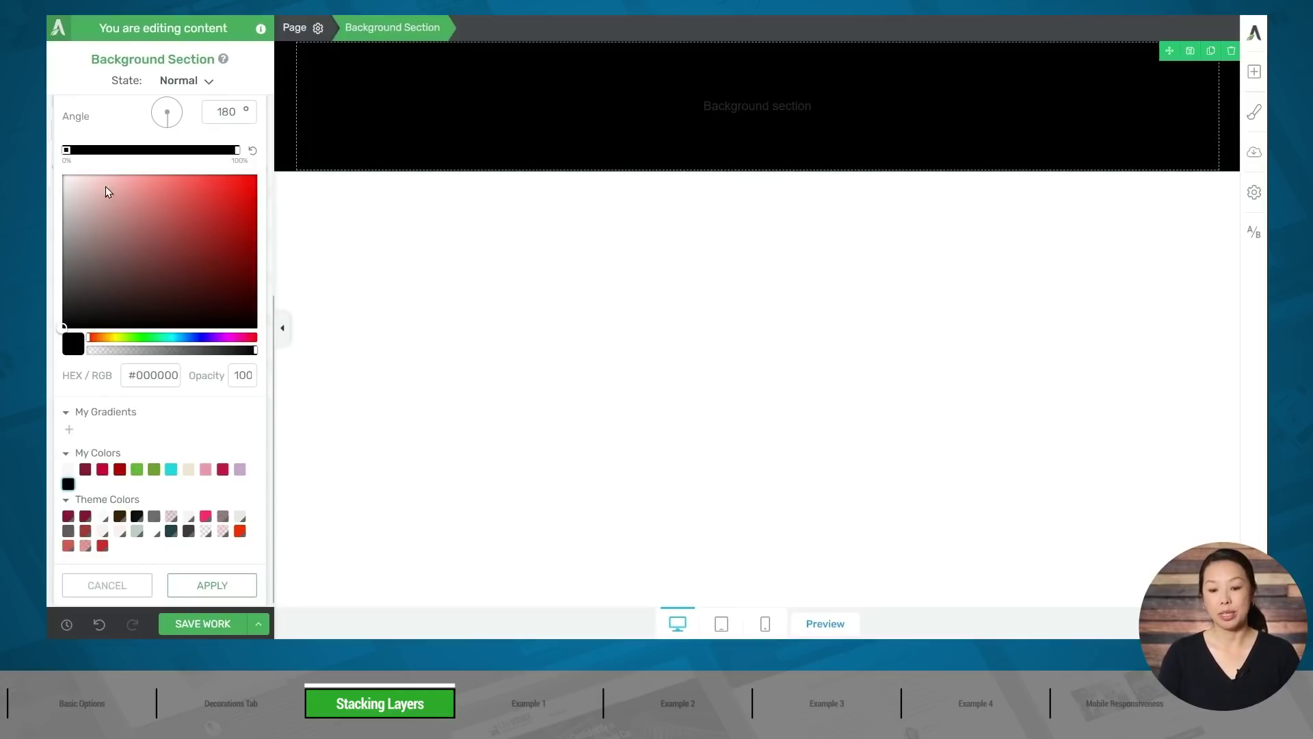
{"action": "left_click_drag", "start_coordinate": [255, 351], "coordinate": [71, 372]}
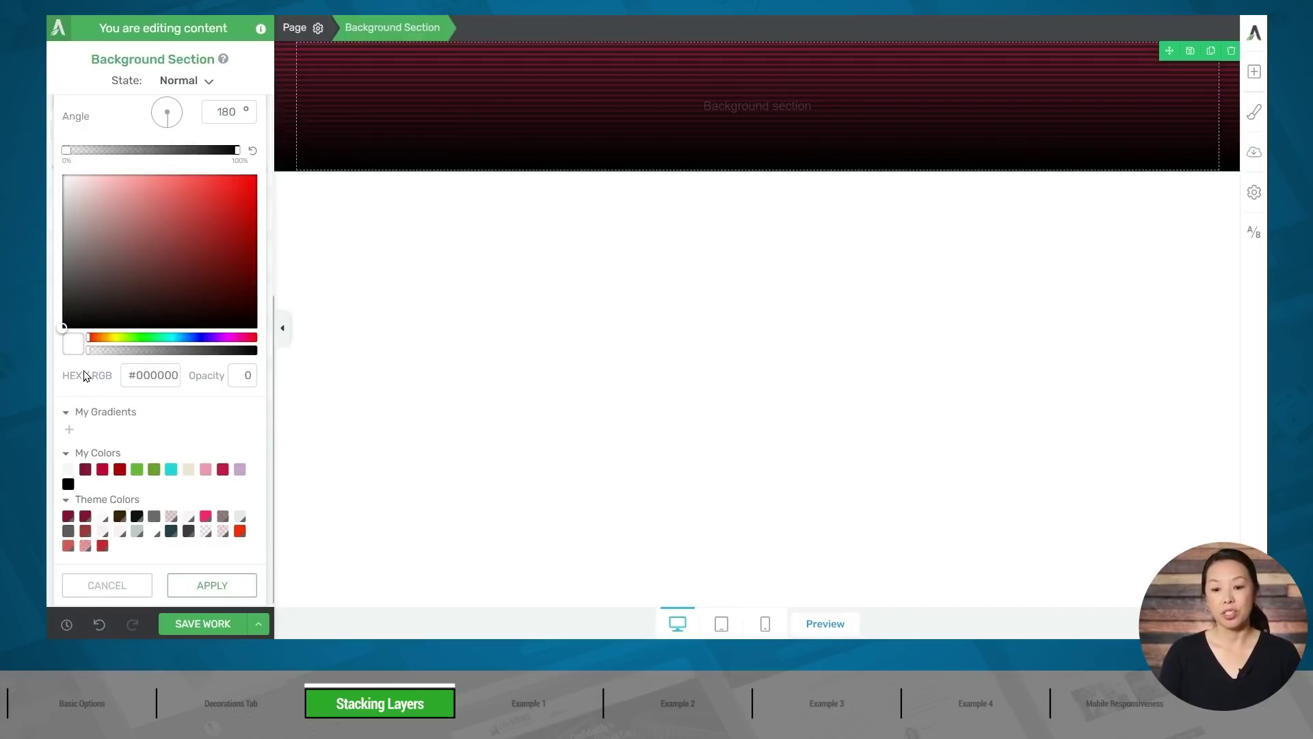
{"action": "left_click", "coordinate": [238, 149]}
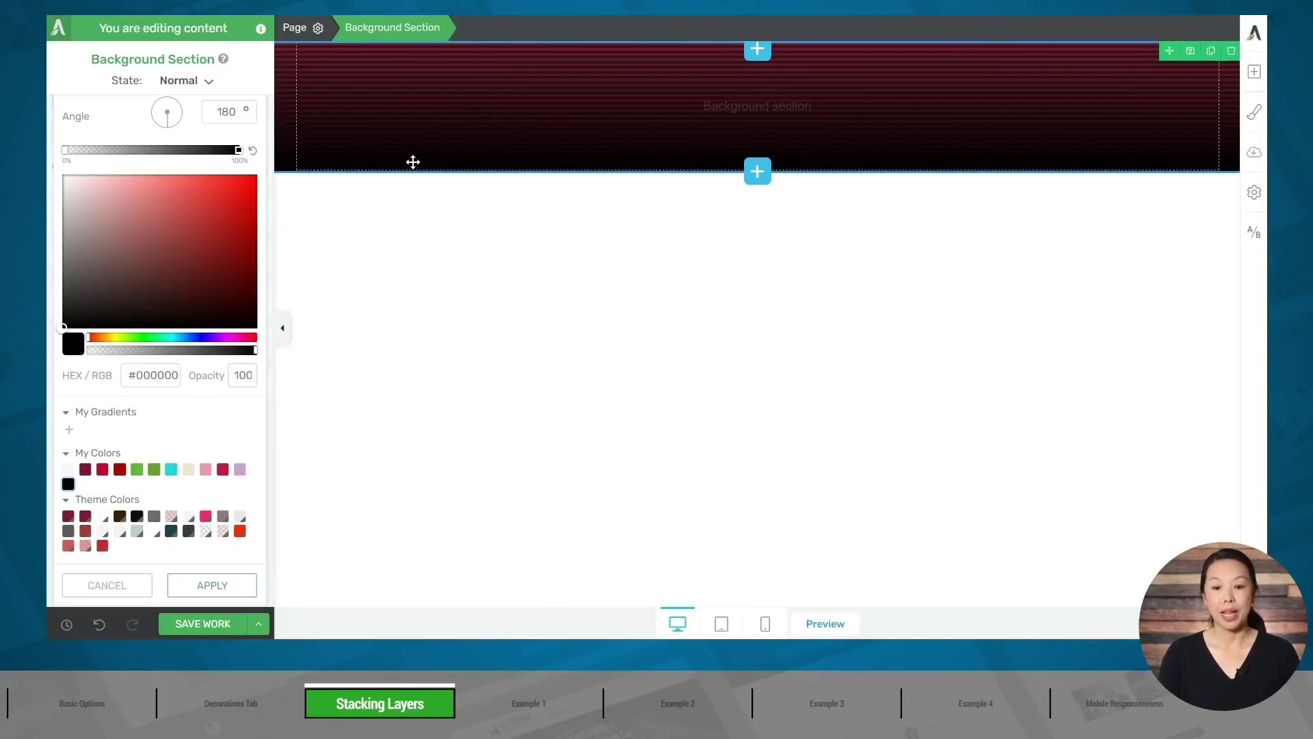
{"action": "left_click", "coordinate": [208, 584]}
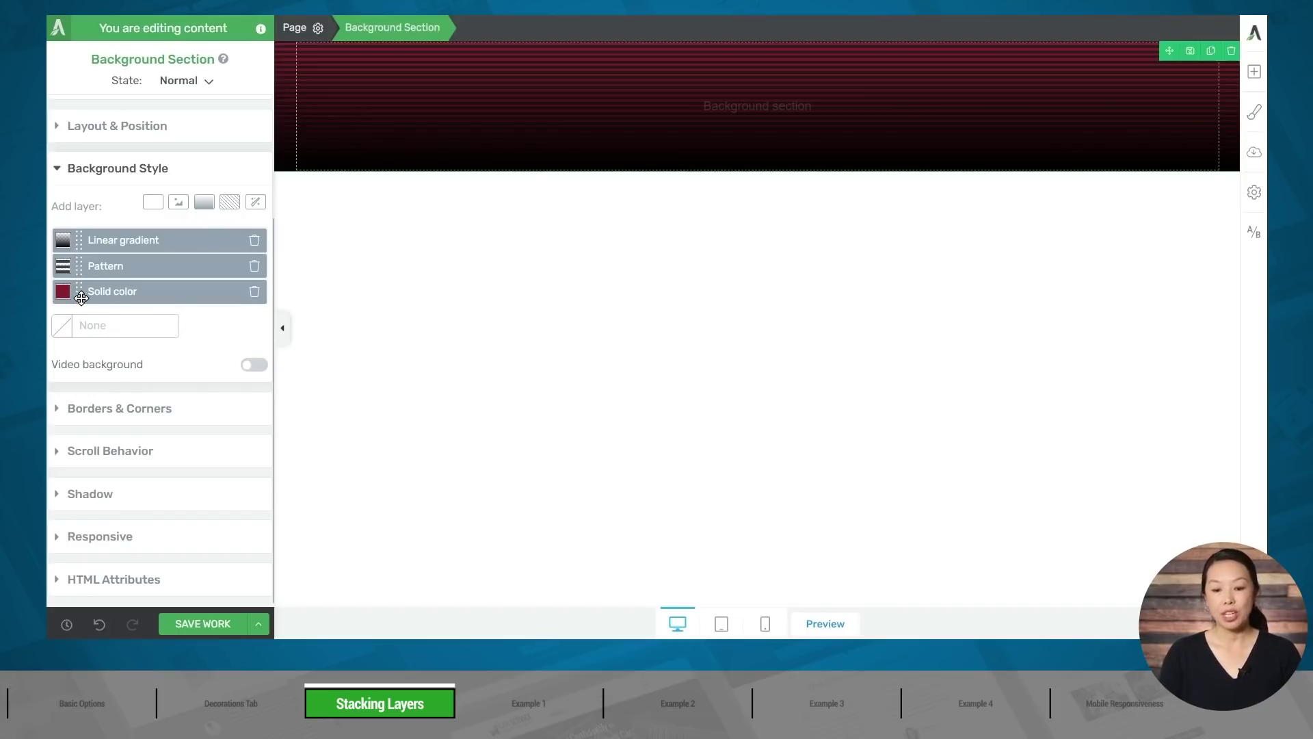
Step: Move the solid color layer above the linear gradient and pattern layers
{"action": "left_click_drag", "start_coordinate": [80, 298], "coordinate": [85, 247]}
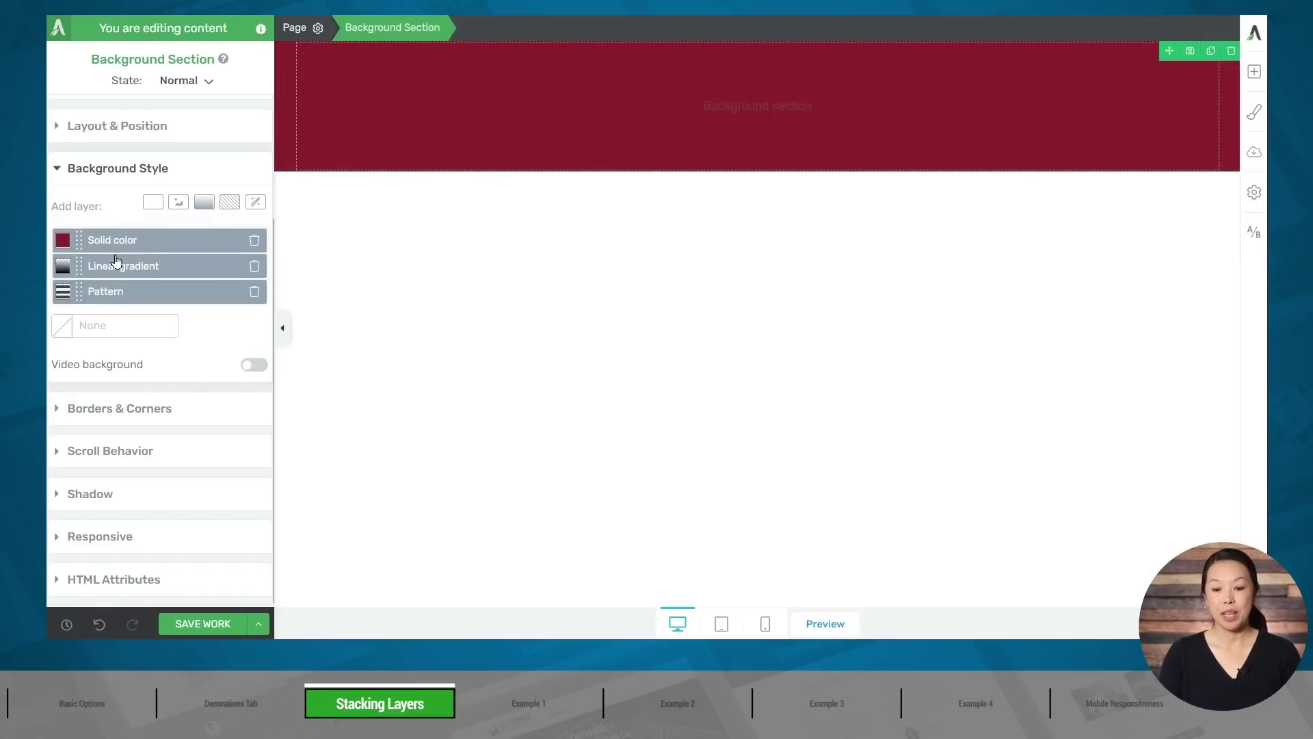
Step: Move the solid color layer back beneath the linear gradient and pattern layers in the background stack
{"action": "left_click_drag", "start_coordinate": [76, 241], "coordinate": [80, 297]}
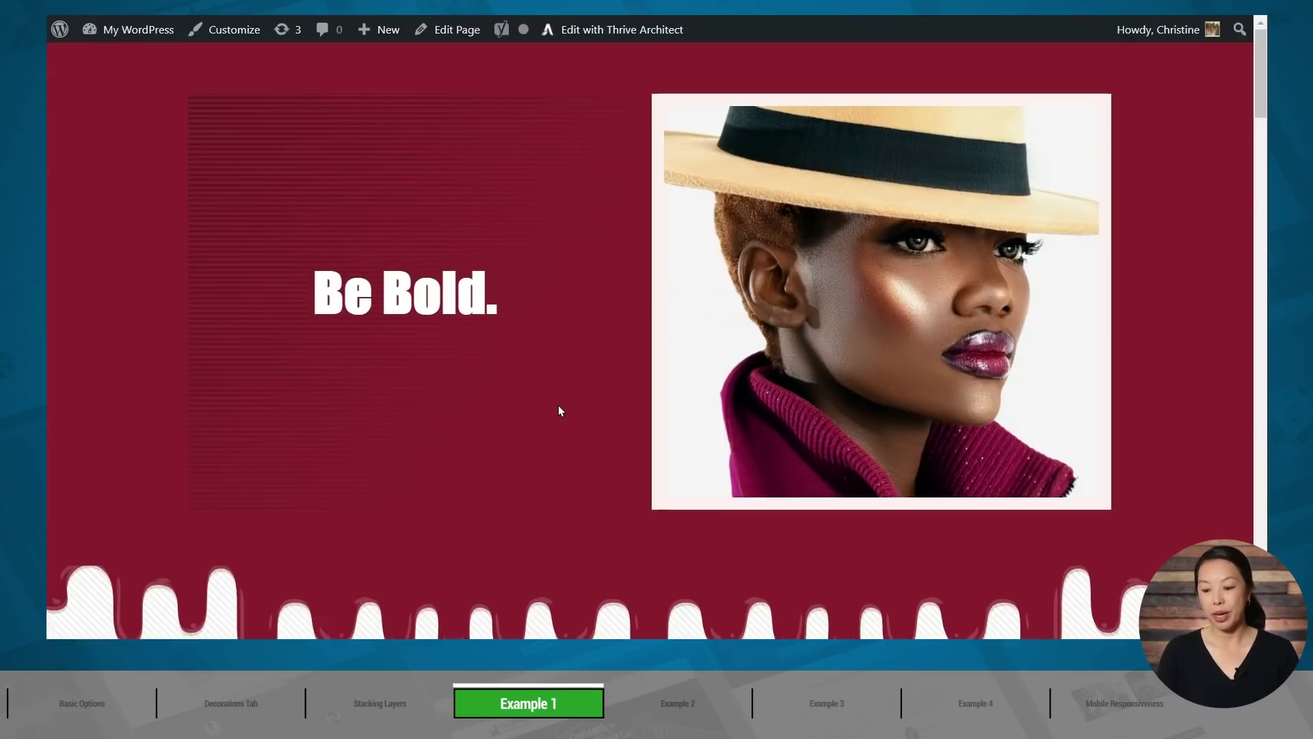
Step: Examine the published example page's section backgrounds and edge decorations, from the hero down to the enrollment steps
{"action": "scroll", "coordinate": [583, 407], "scroll_direction": "down", "scroll_amount": 5}
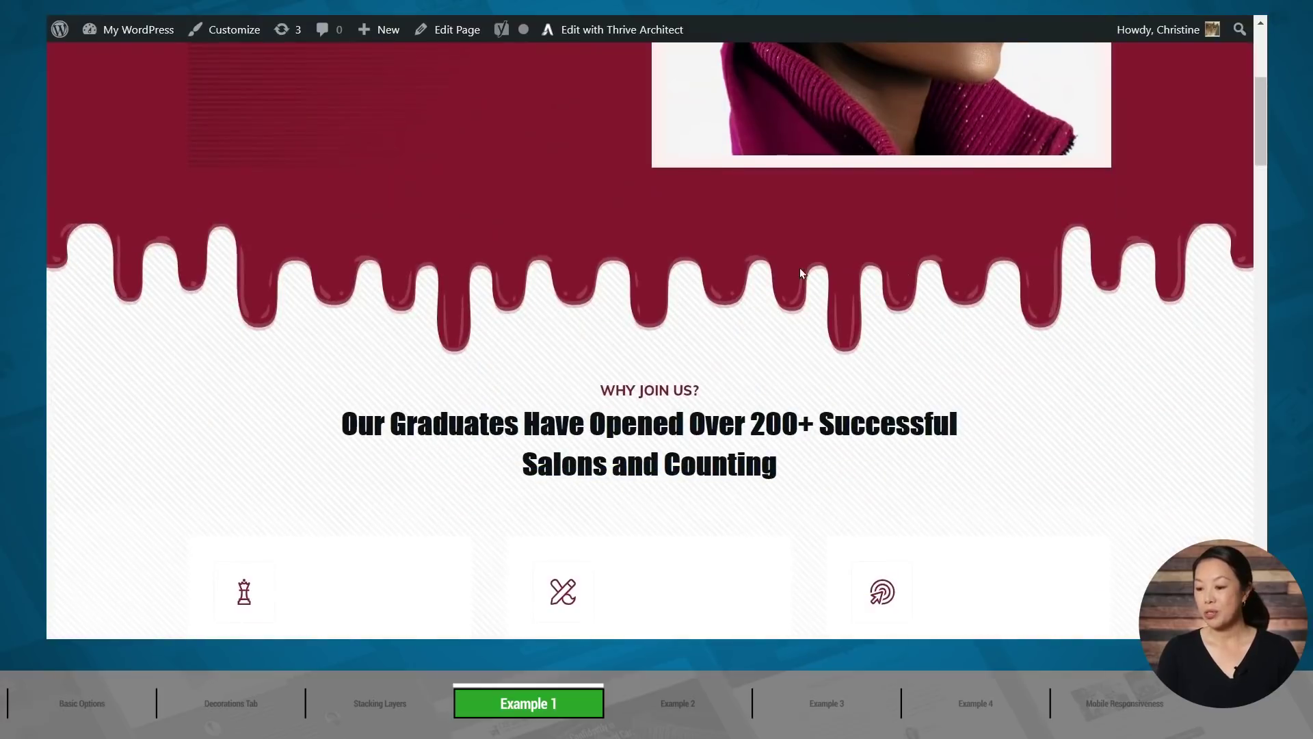
{"action": "scroll", "coordinate": [1153, 287], "scroll_direction": "down", "scroll_amount": 12}
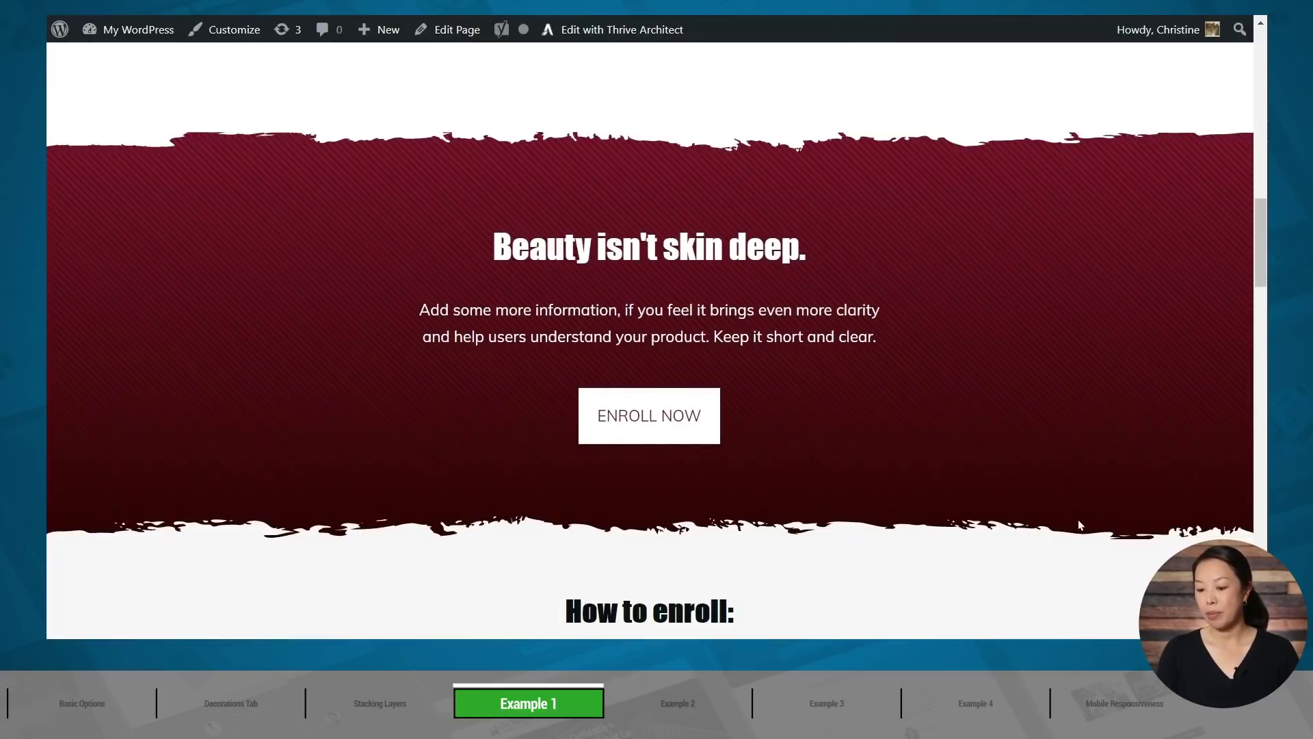
{"action": "scroll", "coordinate": [1079, 525], "scroll_direction": "down", "scroll_amount": 7}
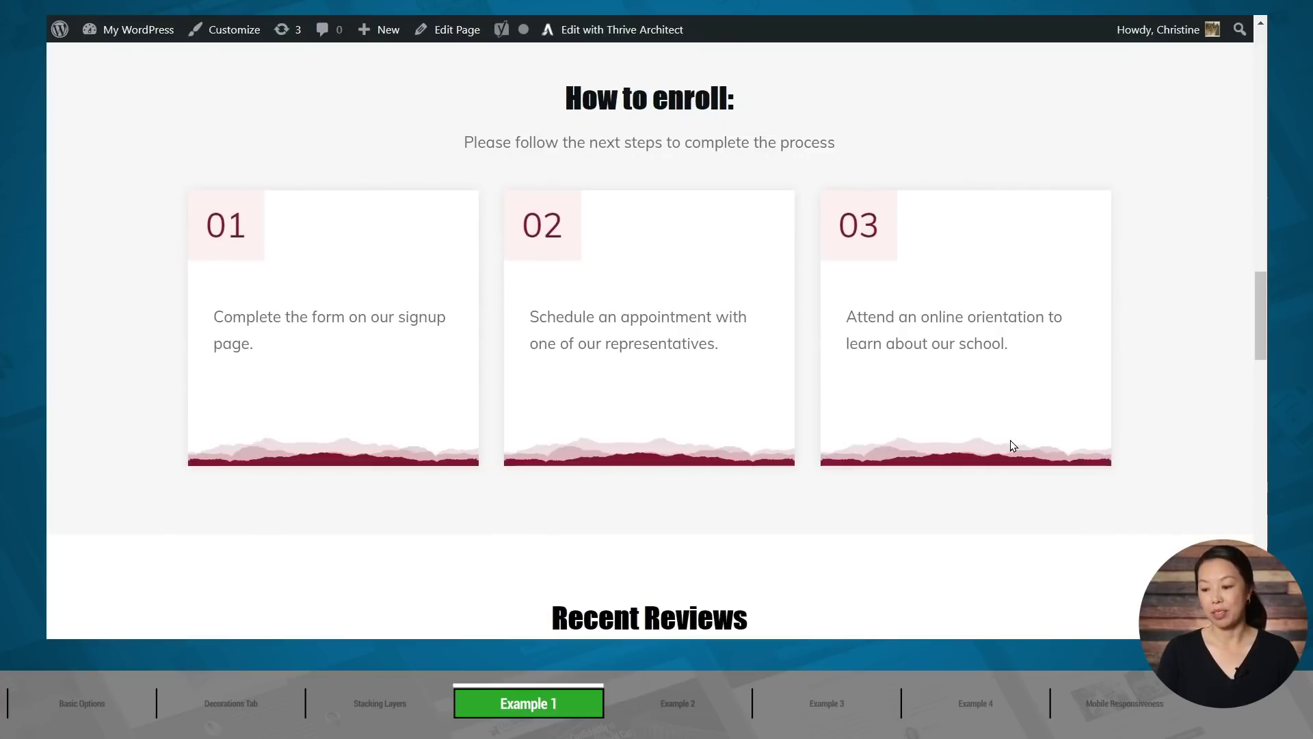
{"action": "scroll", "coordinate": [1011, 440], "scroll_direction": "up", "scroll_amount": 20}
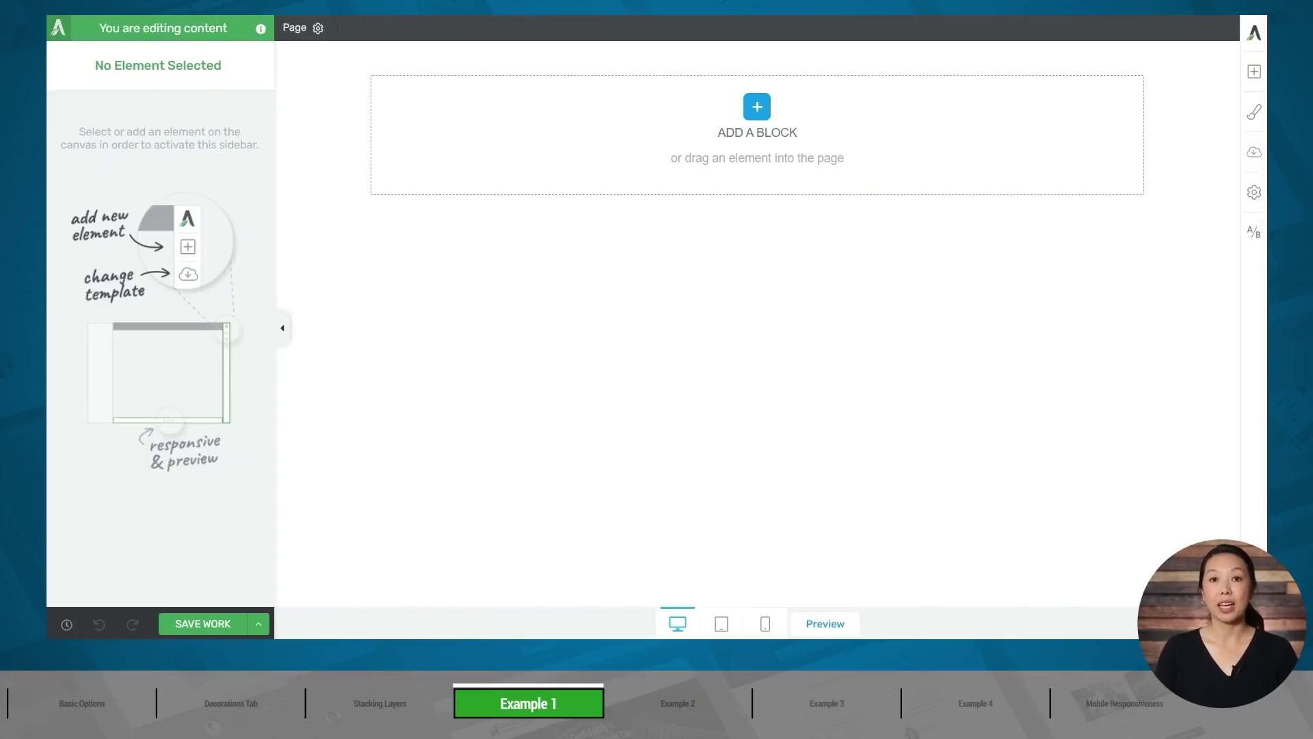
Step: Insert the "Explore Our Wholesale Program" block from the Hero Area page blocks into the empty page
{"action": "left_click", "coordinate": [757, 107]}
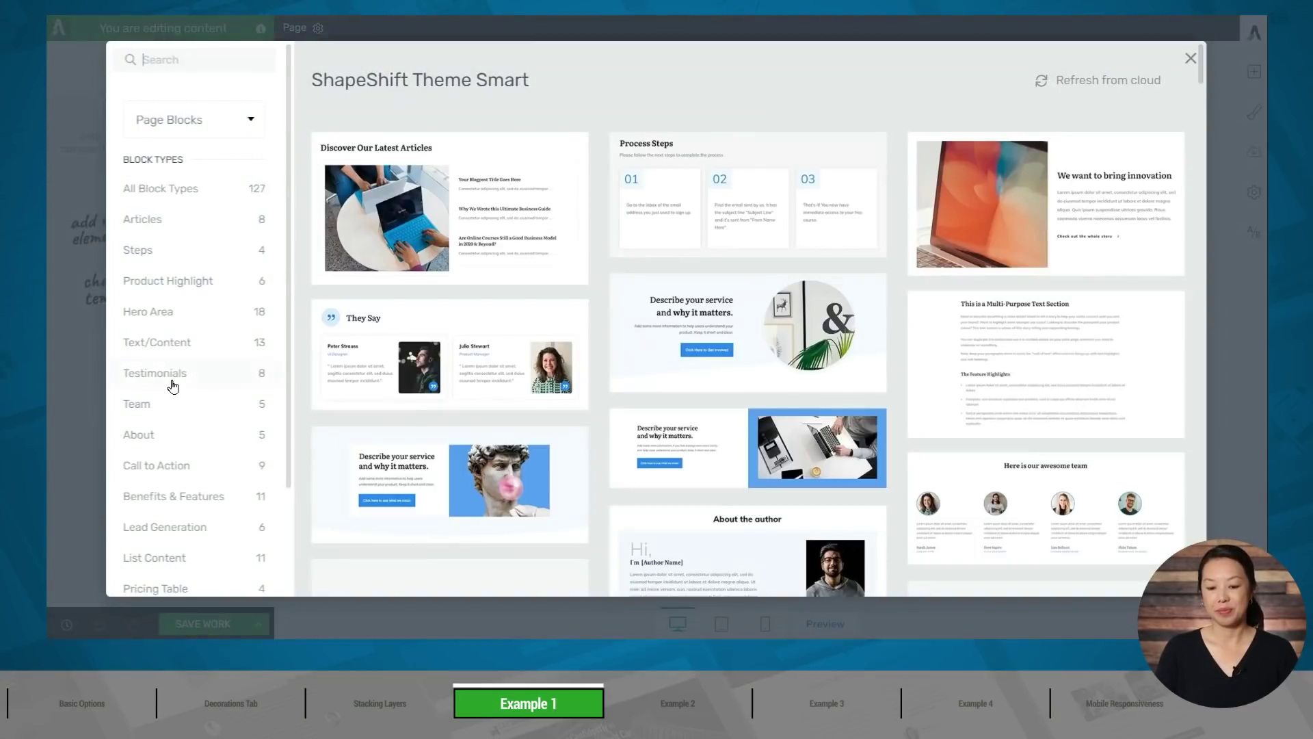
{"action": "left_click", "coordinate": [172, 313]}
{"action": "left_click", "coordinate": [721, 482]}
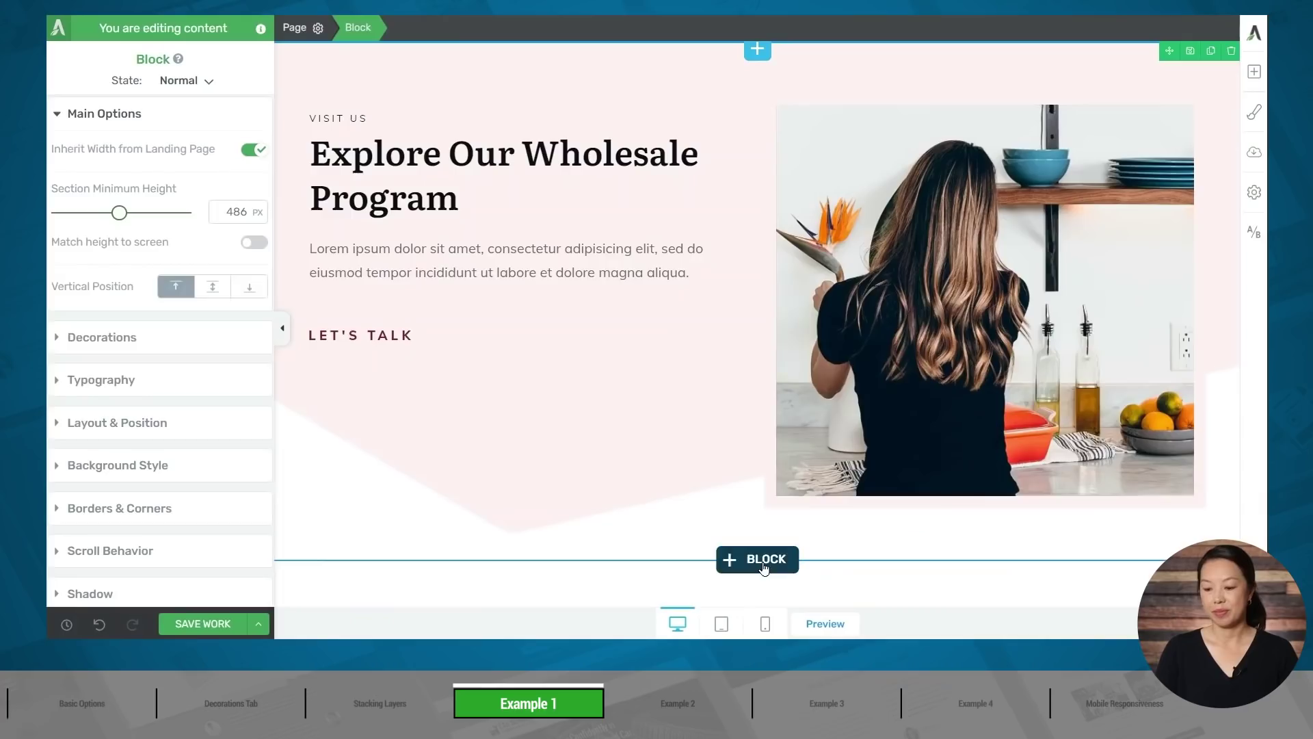
Step: Insert the "Over 200+ Successful Projects and Still Counting" block from Benefits & Features below the hero block
{"action": "left_click", "coordinate": [754, 557]}
{"action": "left_click", "coordinate": [214, 504]}
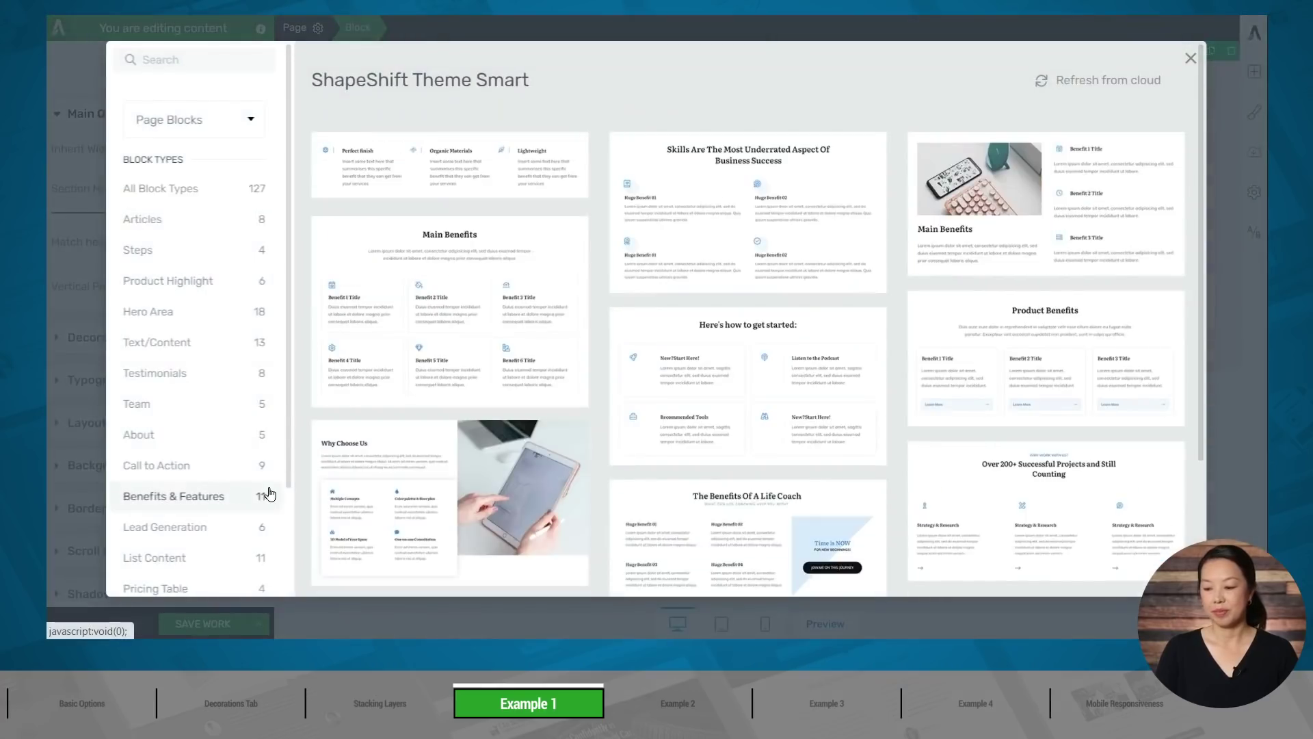
{"action": "left_click", "coordinate": [1000, 501]}
Step: Remove the fancy divider from the hero block's lower edge by setting its decoration to None
{"action": "scroll", "coordinate": [747, 546], "scroll_direction": "up", "scroll_amount": 3}
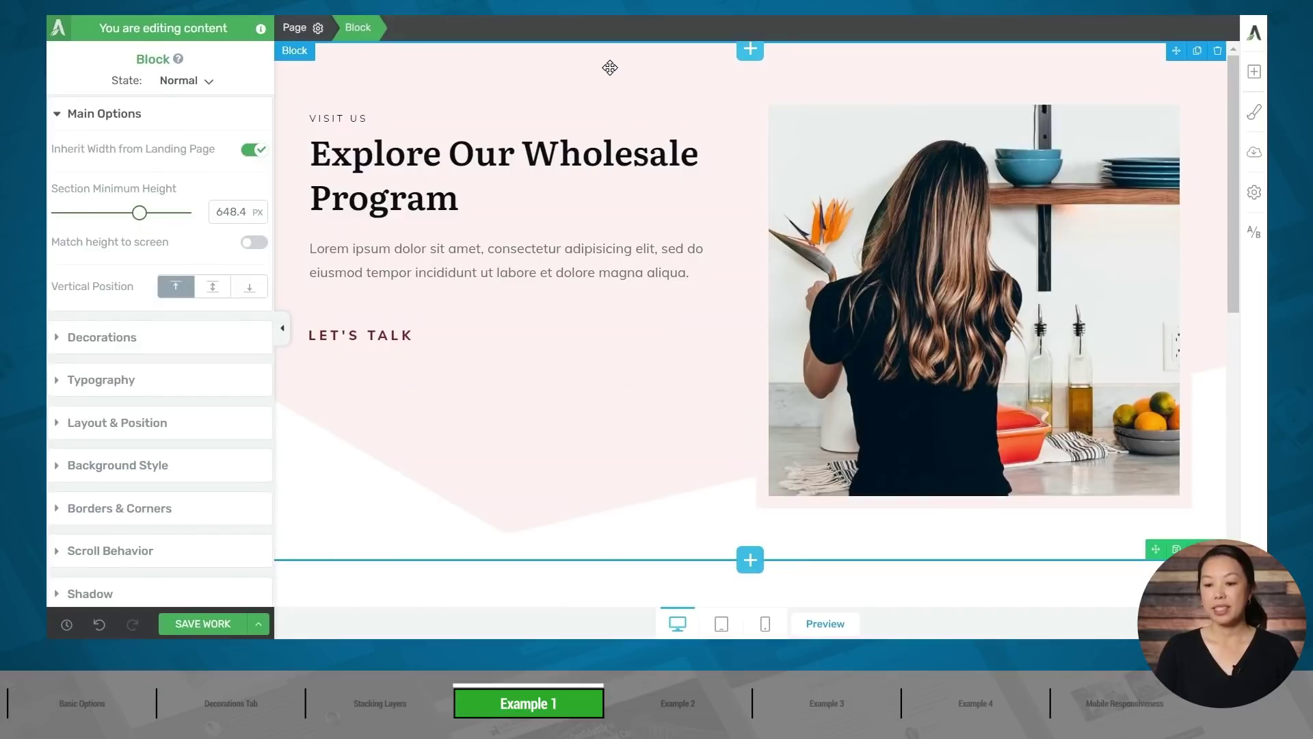
{"action": "left_click", "coordinate": [121, 340]}
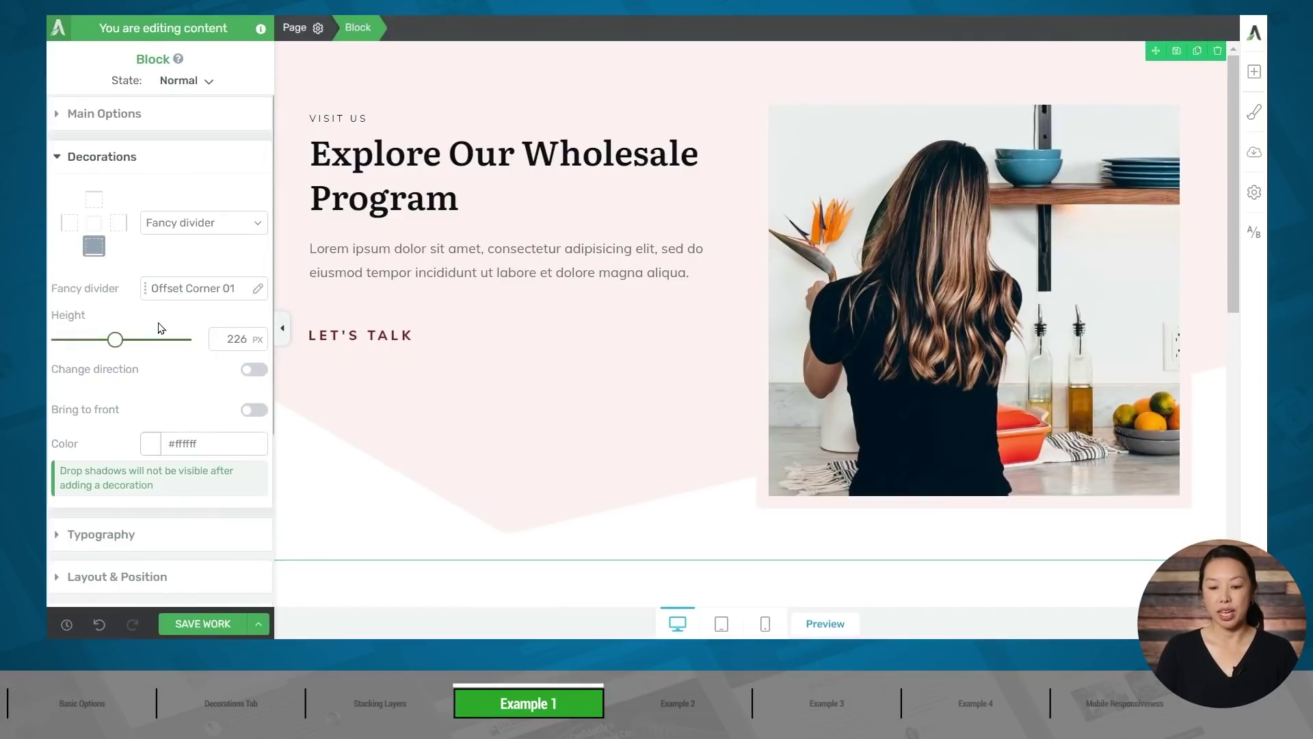
{"action": "left_click", "coordinate": [213, 225]}
{"action": "left_click", "coordinate": [191, 241]}
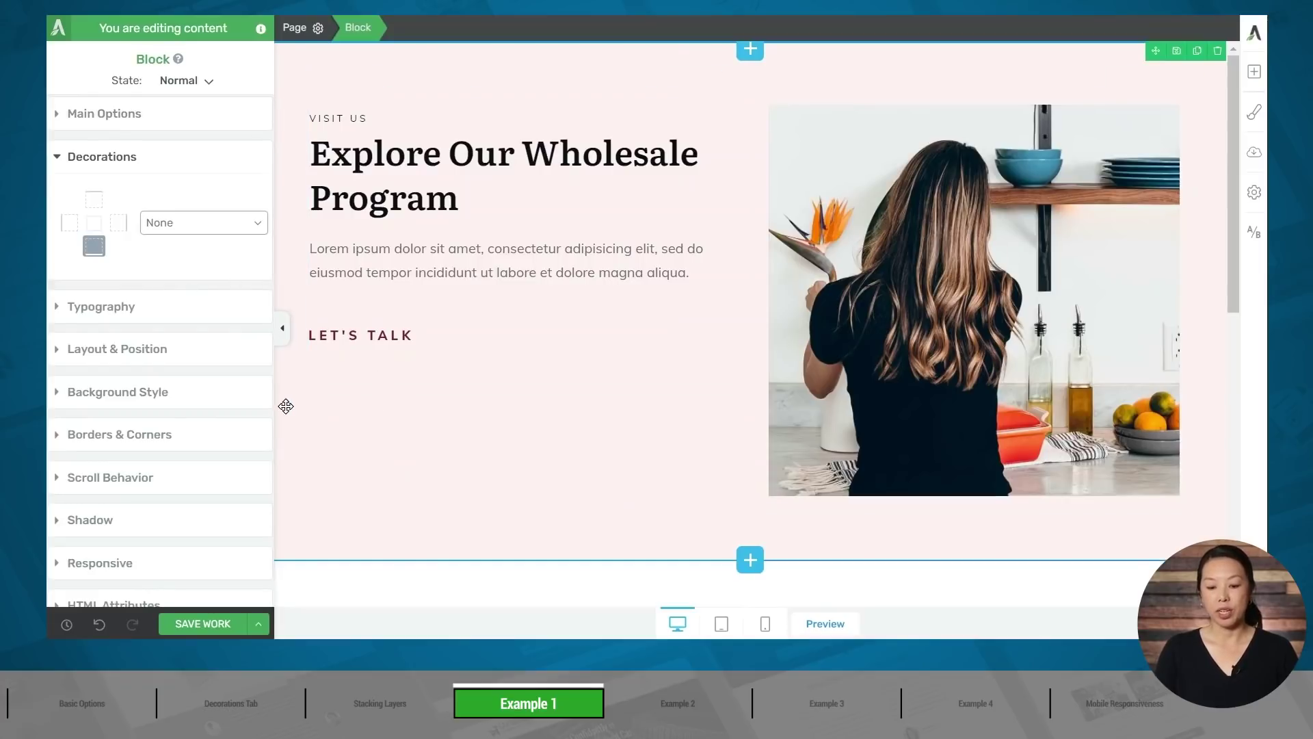
Step: Change the hero block's background color to the saved Claret color (#83142f)
{"action": "left_click", "coordinate": [136, 394]}
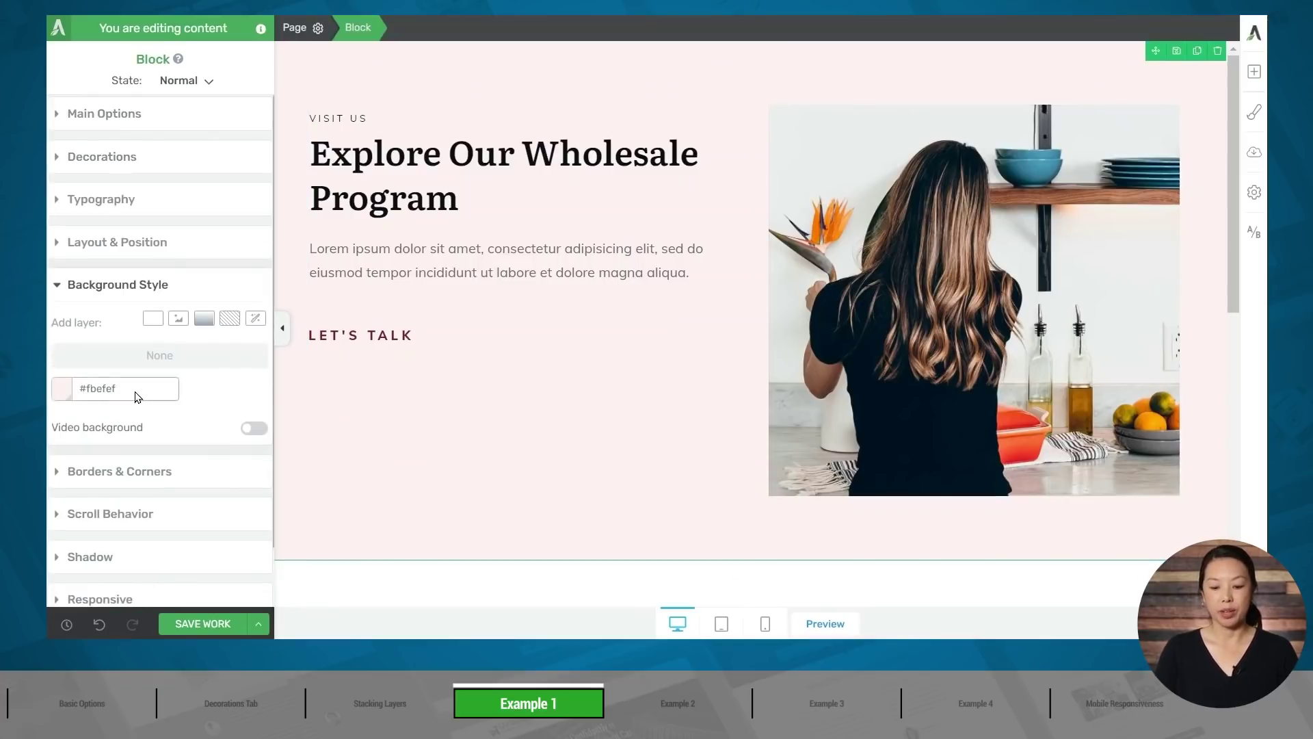
{"action": "left_click", "coordinate": [58, 391]}
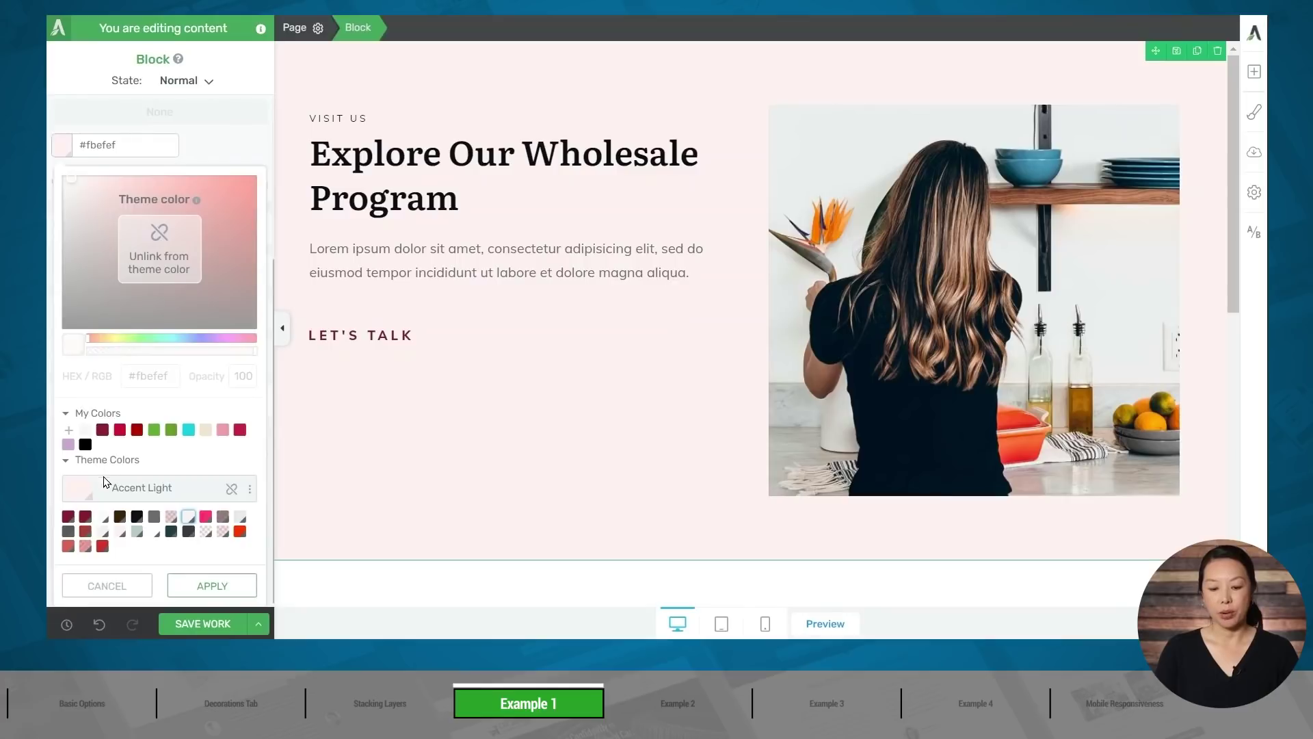
{"action": "left_click", "coordinate": [102, 430]}
{"action": "left_click", "coordinate": [212, 585]}
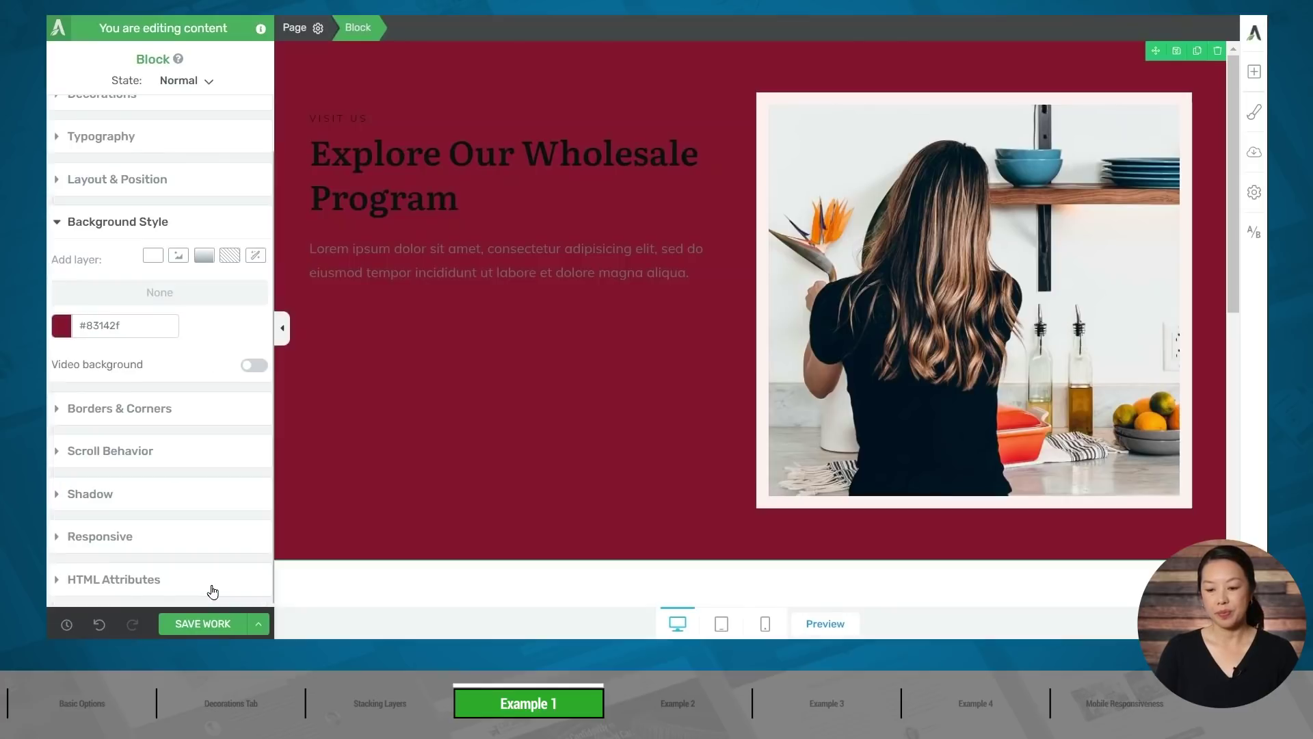
Step: Add a horizontal-line pattern layer to the hero's text column, colored #161616 with lowered opacity
{"action": "left_click", "coordinate": [430, 400]}
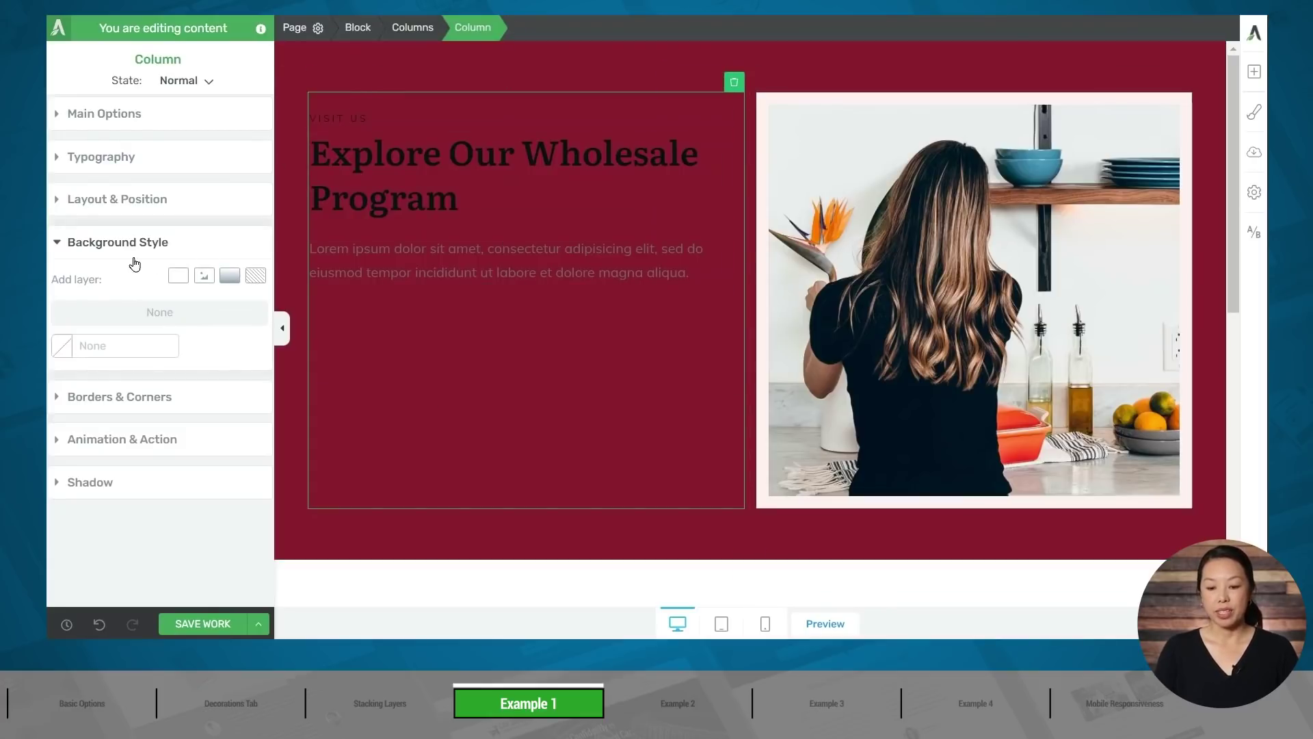
{"action": "left_click", "coordinate": [255, 276]}
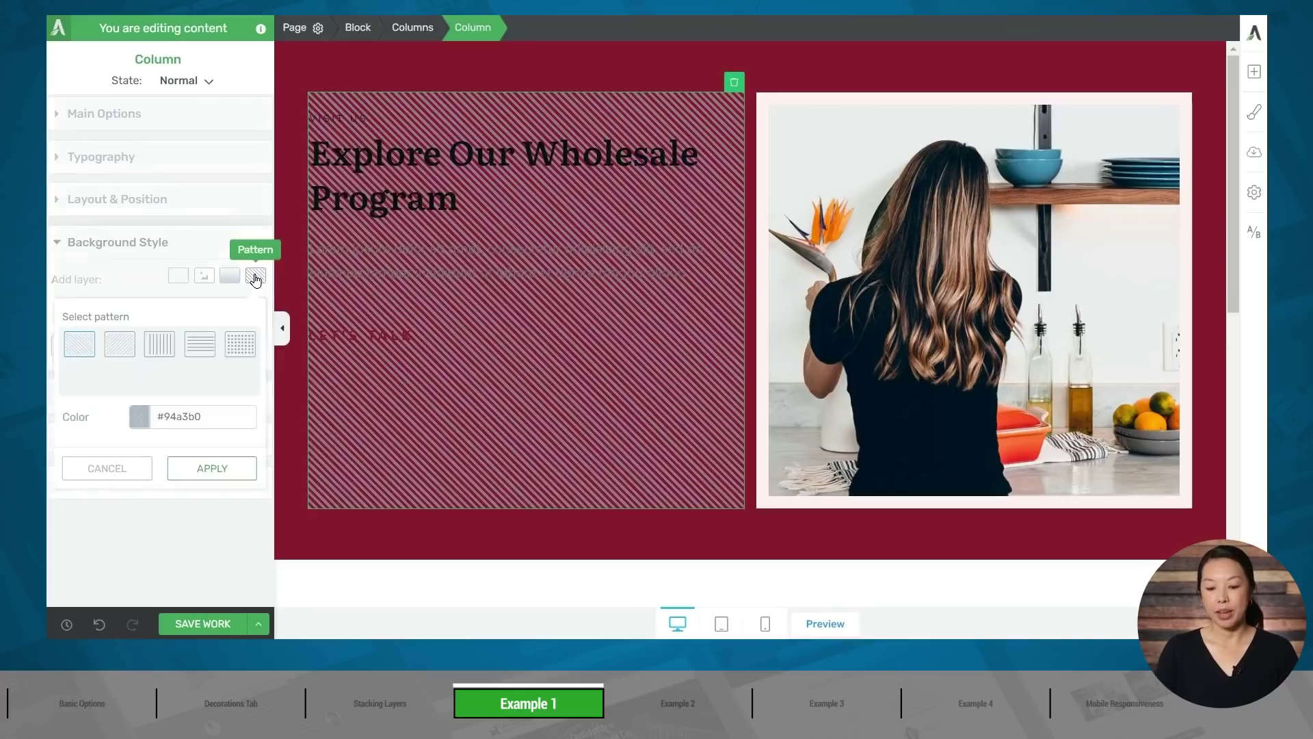
{"action": "left_click", "coordinate": [198, 343]}
{"action": "left_click", "coordinate": [167, 416]}
{"action": "scroll", "coordinate": [132, 317], "scroll_direction": "down", "scroll_amount": 3}
{"action": "left_click", "coordinate": [62, 355]}
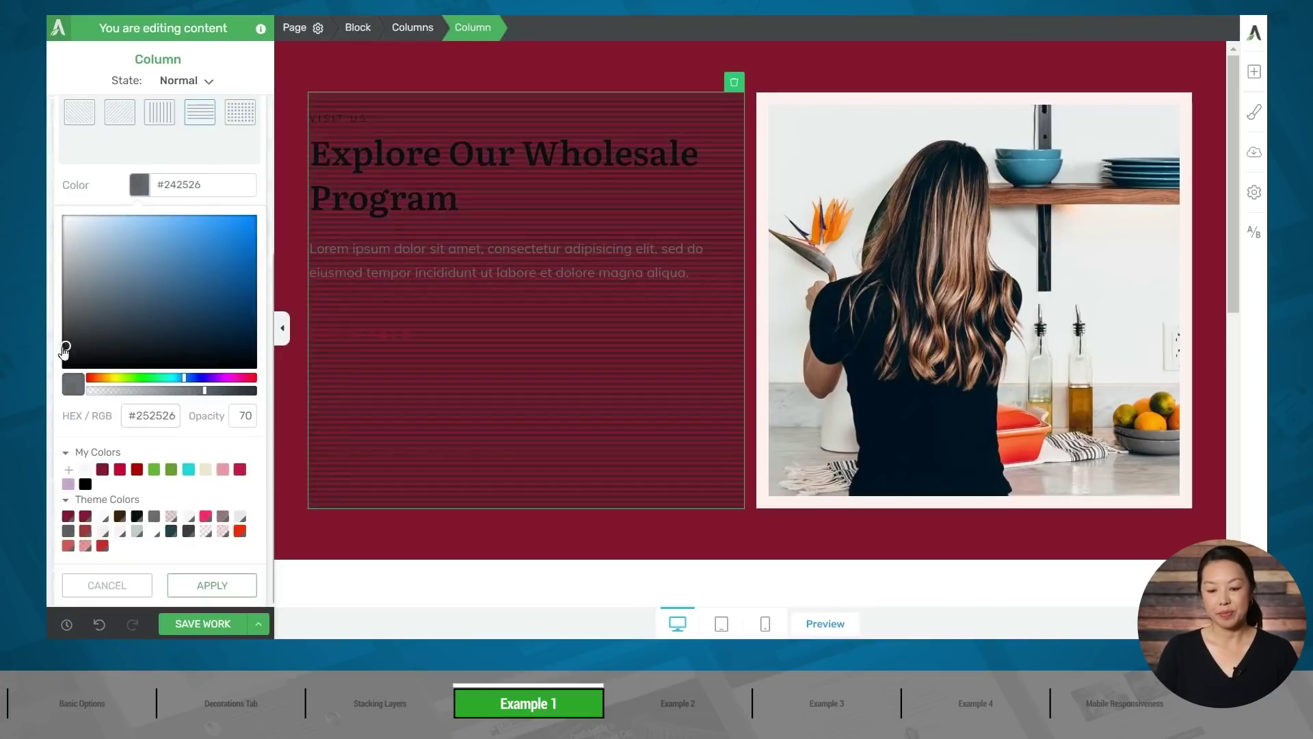
{"action": "left_click_drag", "start_coordinate": [204, 390], "coordinate": [137, 390]}
{"action": "left_click", "coordinate": [212, 585]}
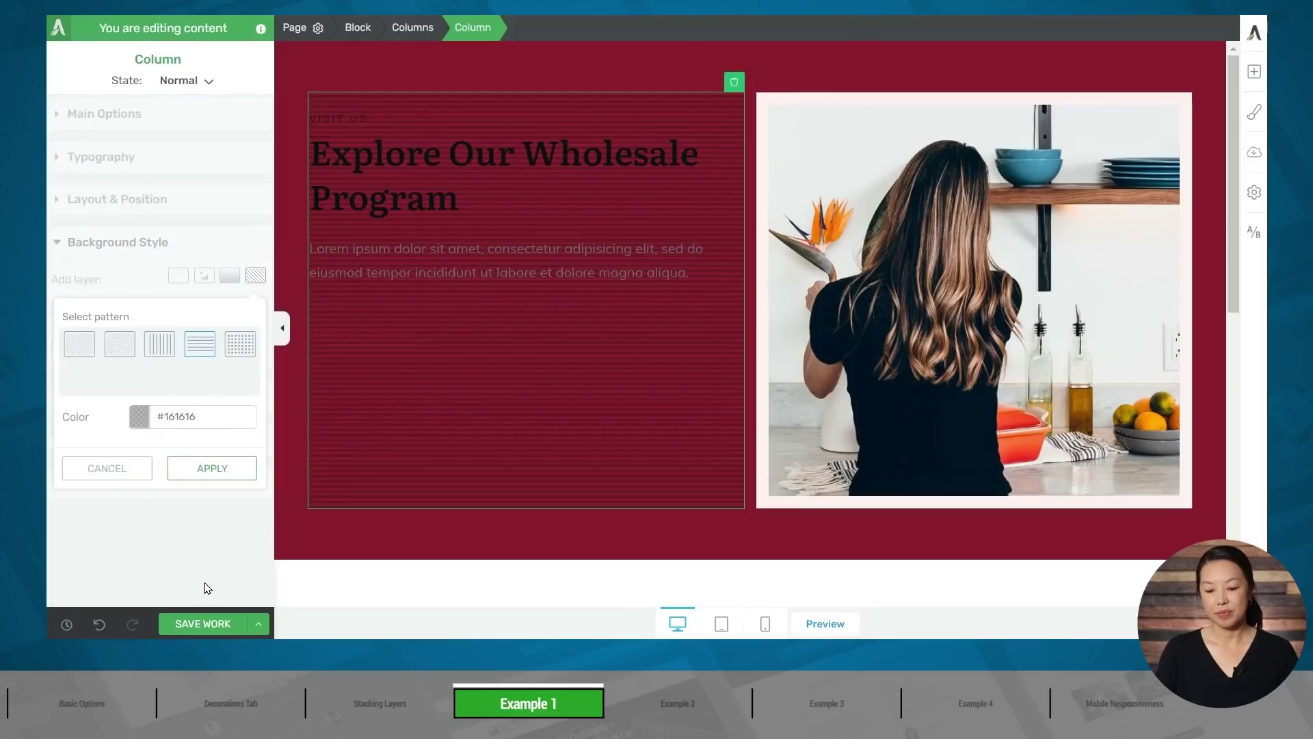
{"action": "left_click", "coordinate": [206, 469]}
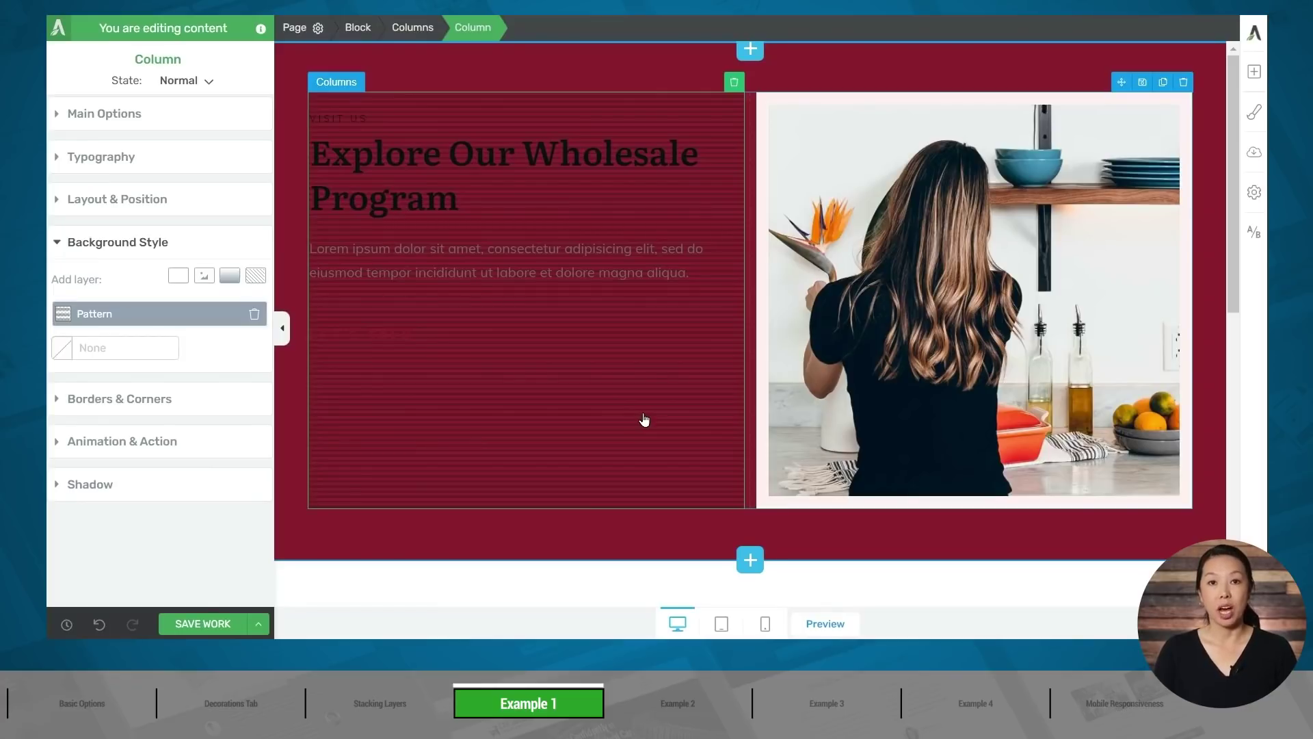
Step: Add a linear gradient layer to the text column running from Claret (#83142f) at 0% opacity to Claret at 100% opacity
{"action": "left_click", "coordinate": [230, 275]}
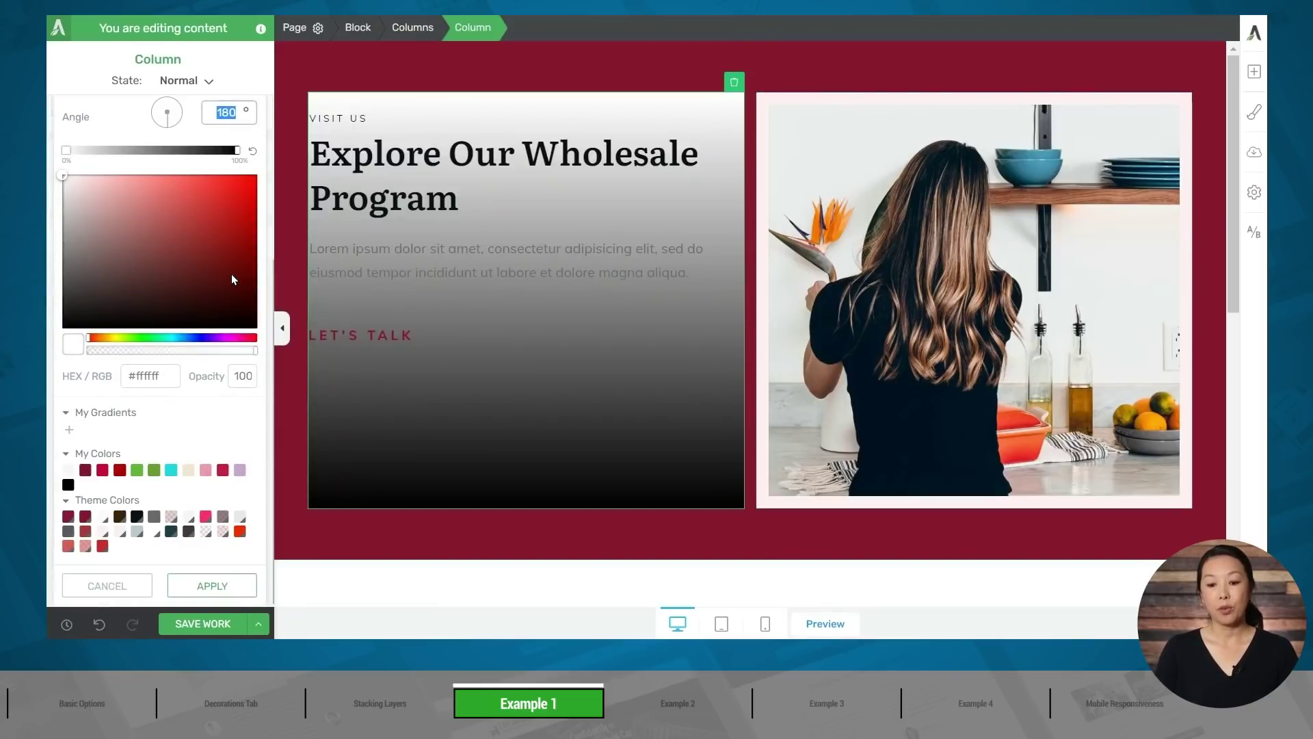
{"action": "left_click", "coordinate": [234, 150]}
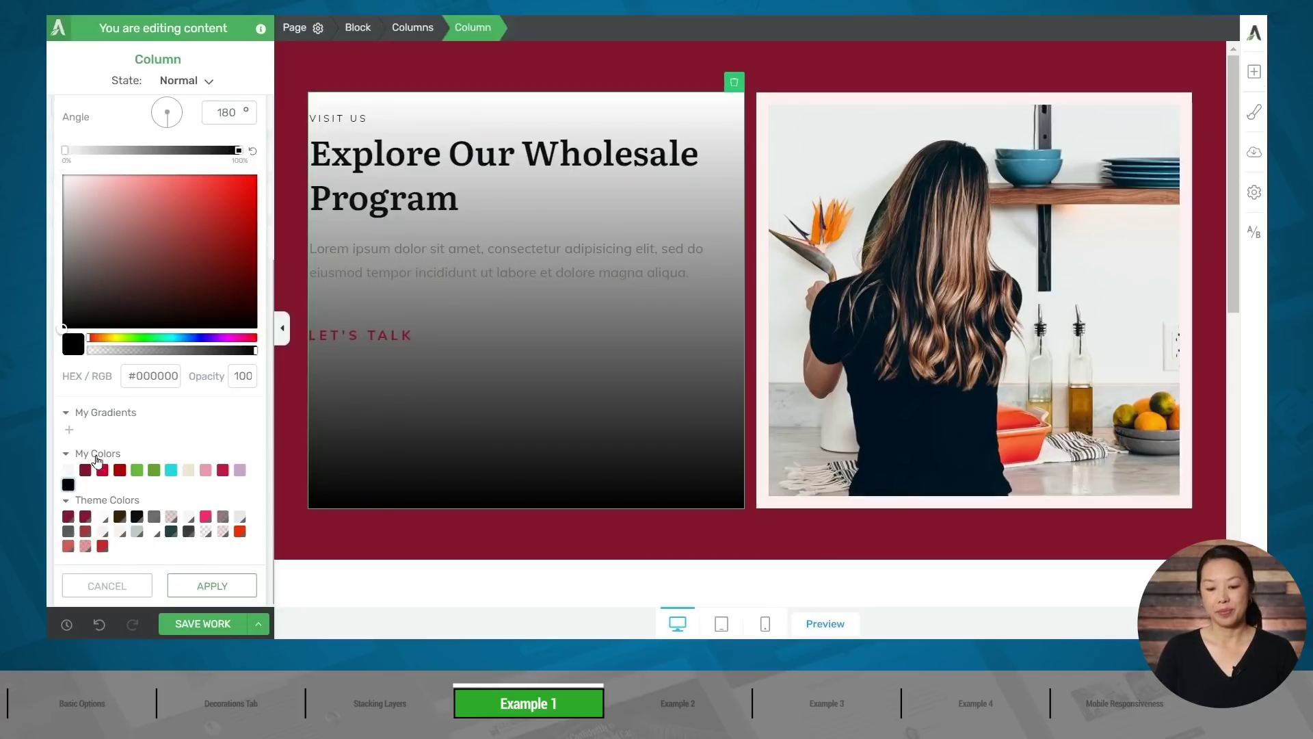
{"action": "left_click", "coordinate": [85, 468]}
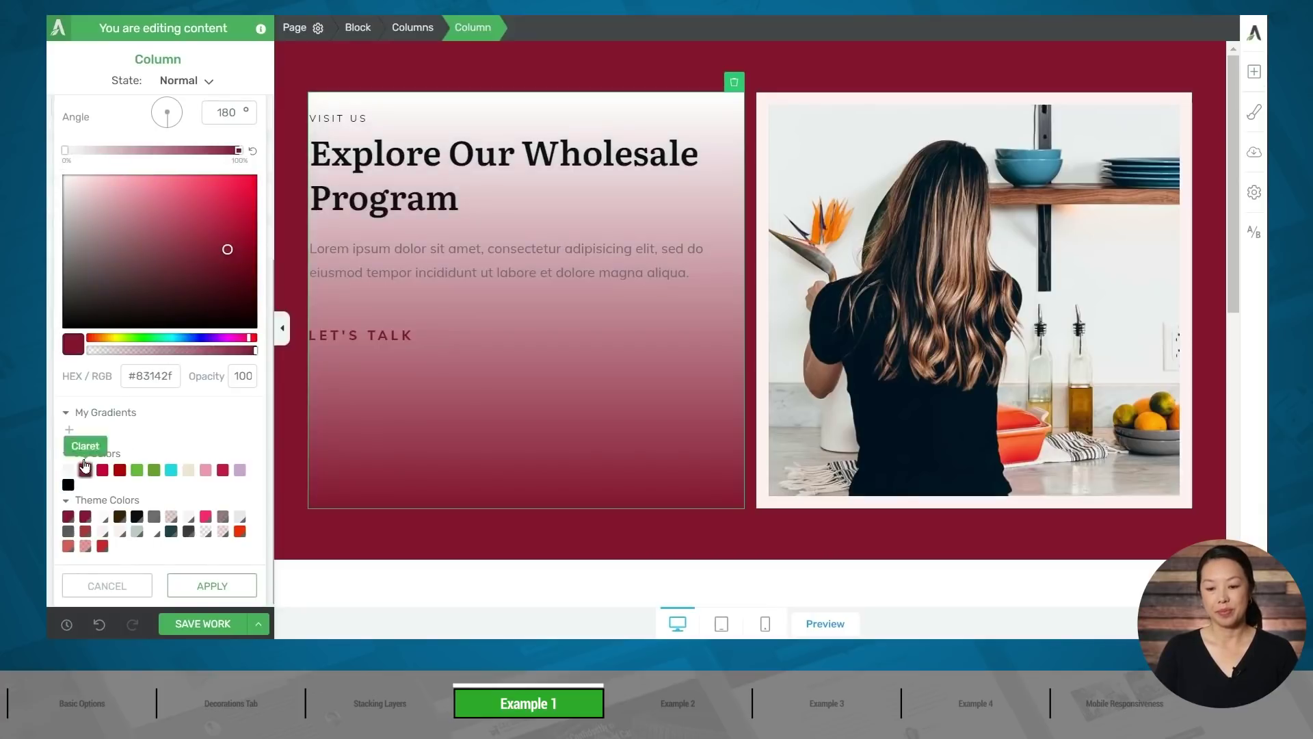
{"action": "left_click", "coordinate": [66, 148]}
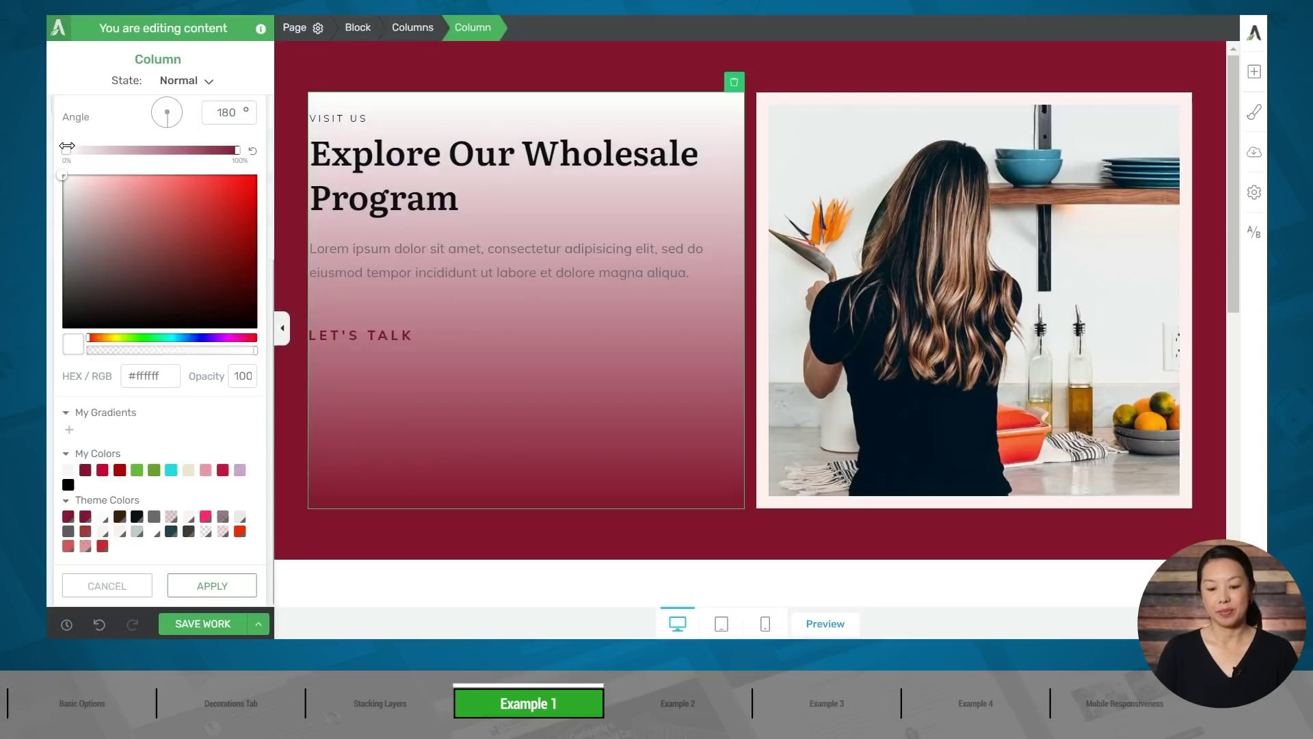
{"action": "left_click", "coordinate": [85, 470]}
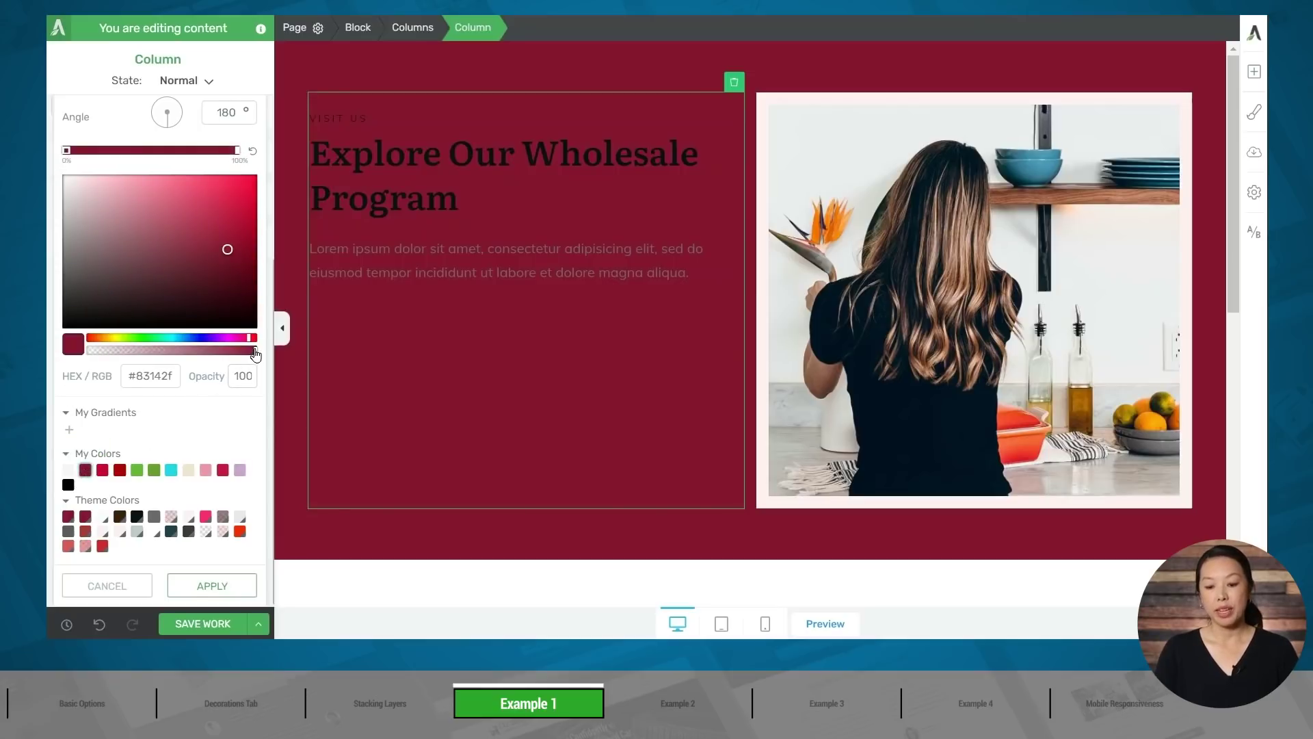
{"action": "left_click_drag", "start_coordinate": [255, 353], "coordinate": [89, 351]}
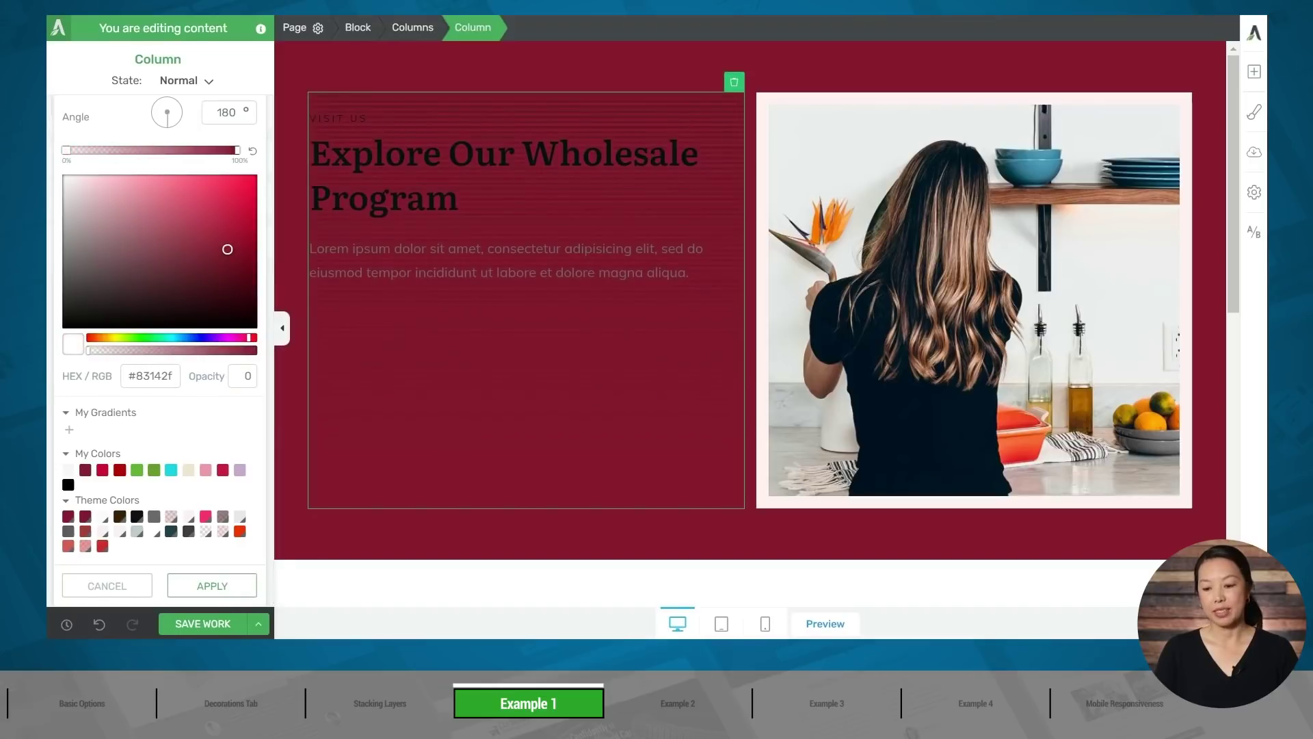
Step: Set the gradient's angle to 123°, shift its opaque Claret stop inward, and apply the layer
{"action": "left_click", "coordinate": [75, 349]}
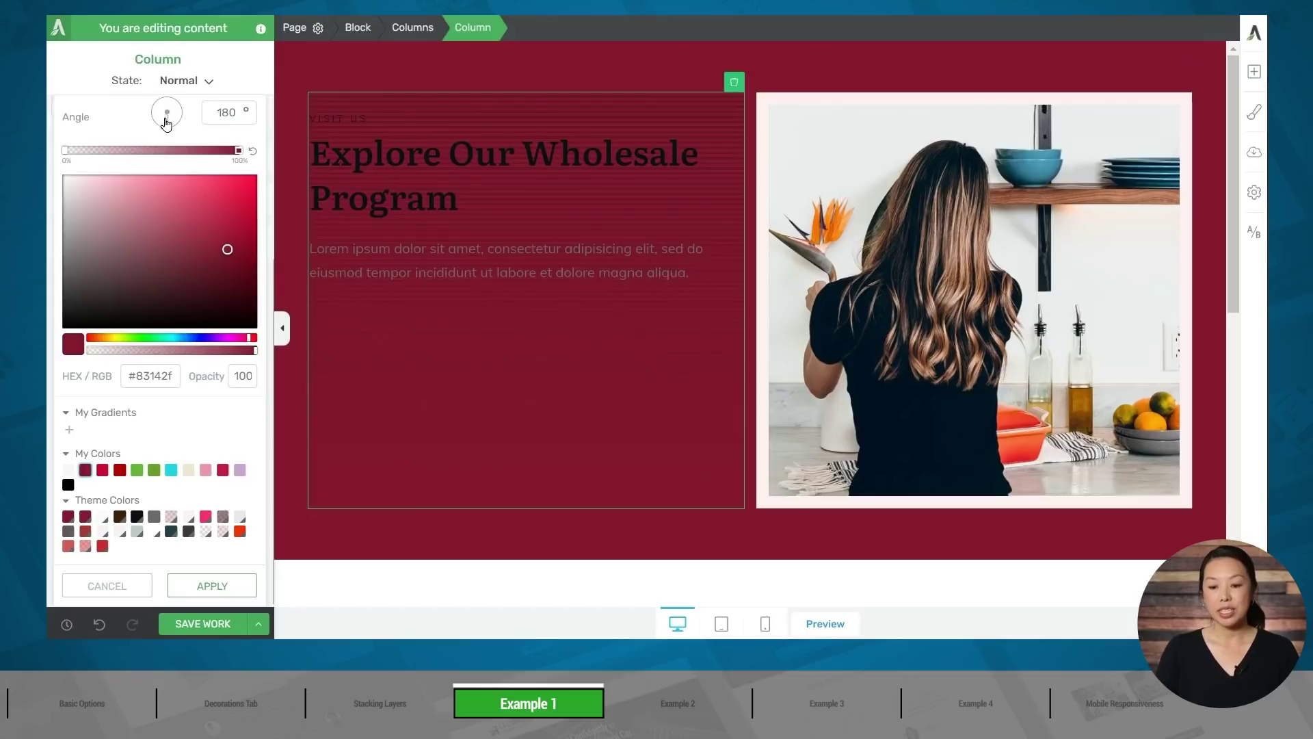
{"action": "left_click_drag", "start_coordinate": [166, 123], "coordinate": [176, 161]}
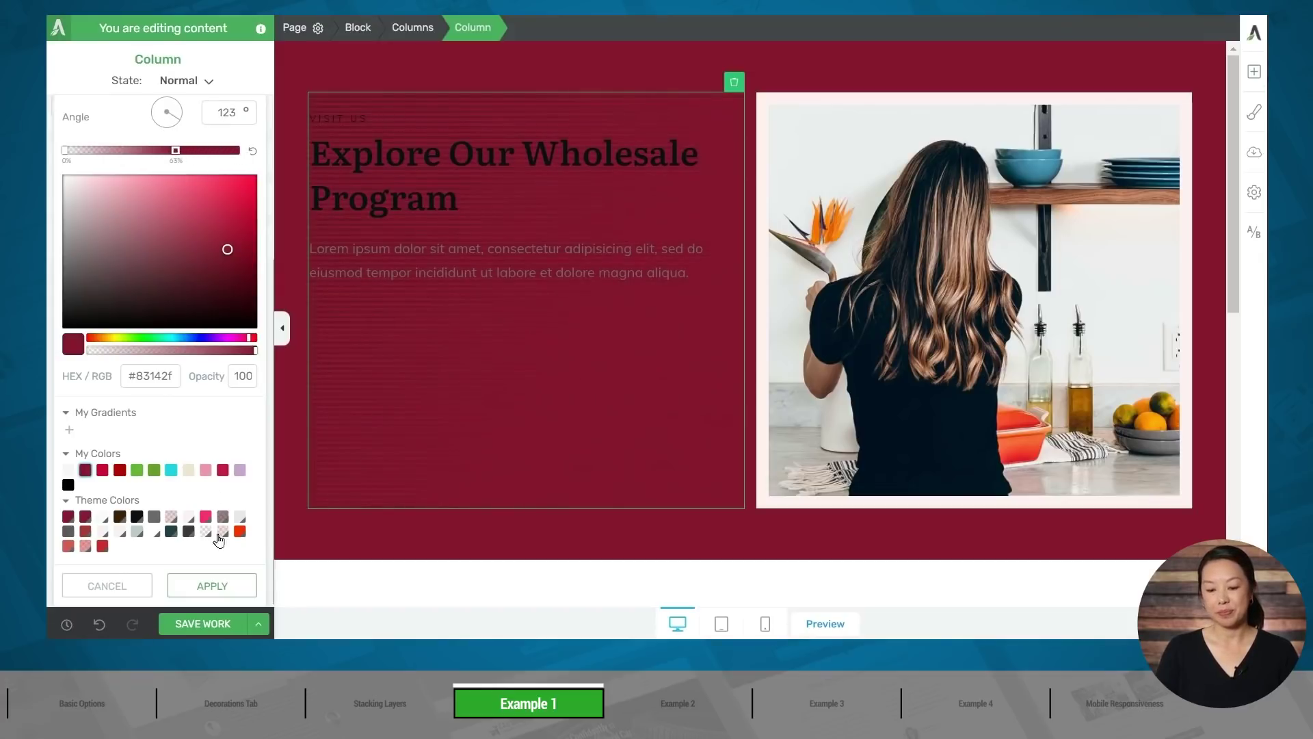
{"action": "left_click", "coordinate": [213, 587]}
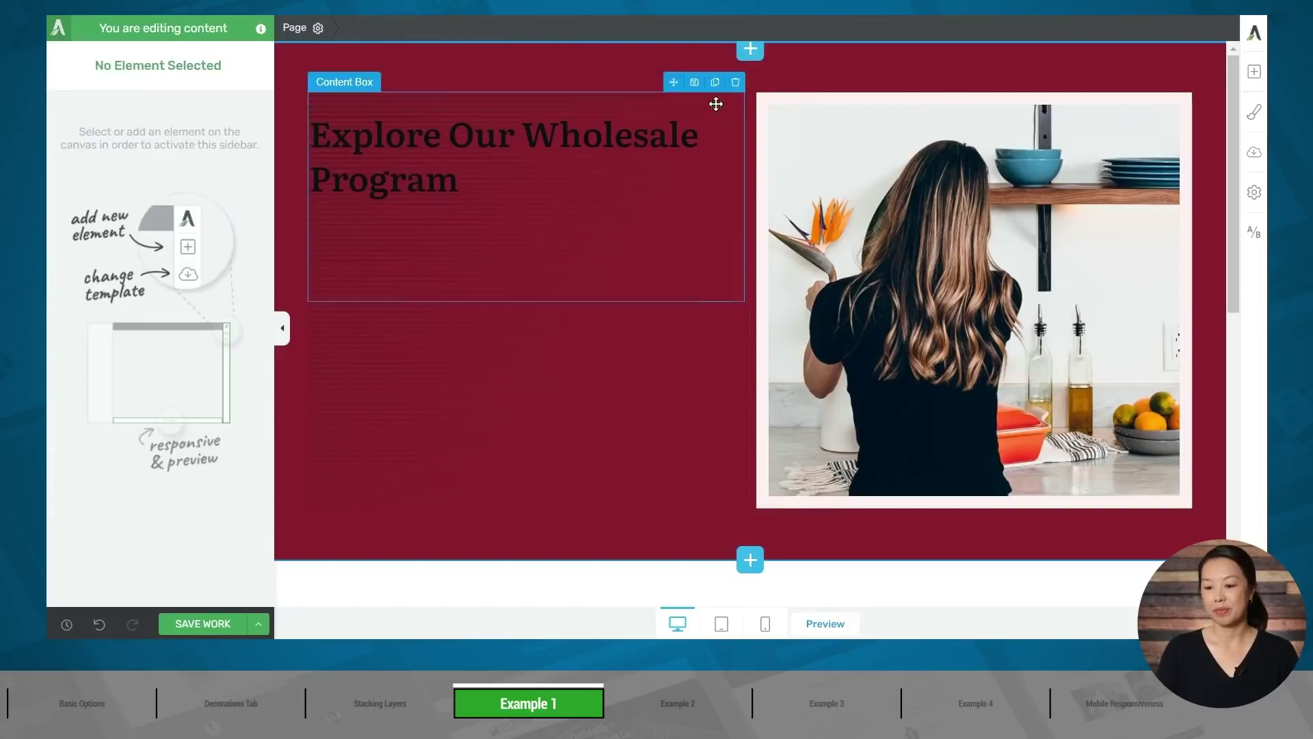
Step: Replace the hero heading text with "Be Bold." and color it white
{"action": "triple_click", "coordinate": [520, 136]}
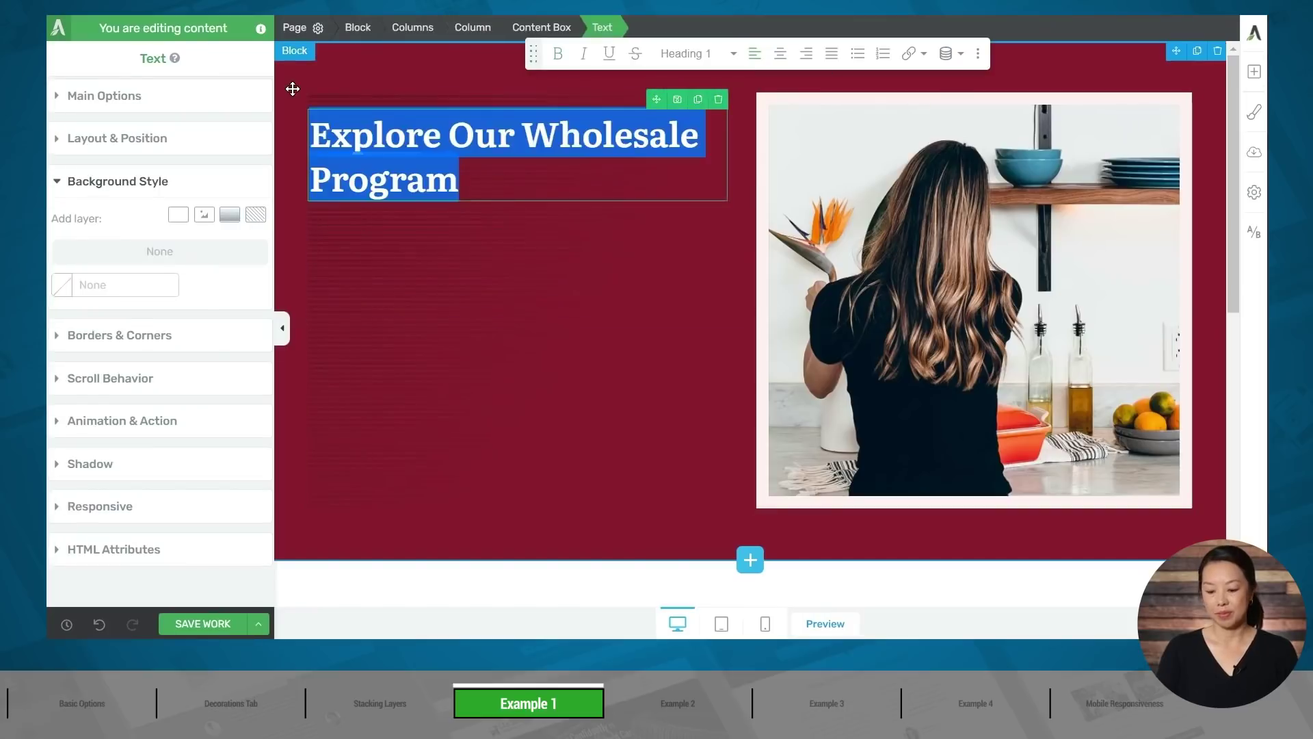
{"action": "type", "text": "Be Bold."}
{"action": "left_click", "coordinate": [104, 96]}
{"action": "left_click", "coordinate": [150, 133]}
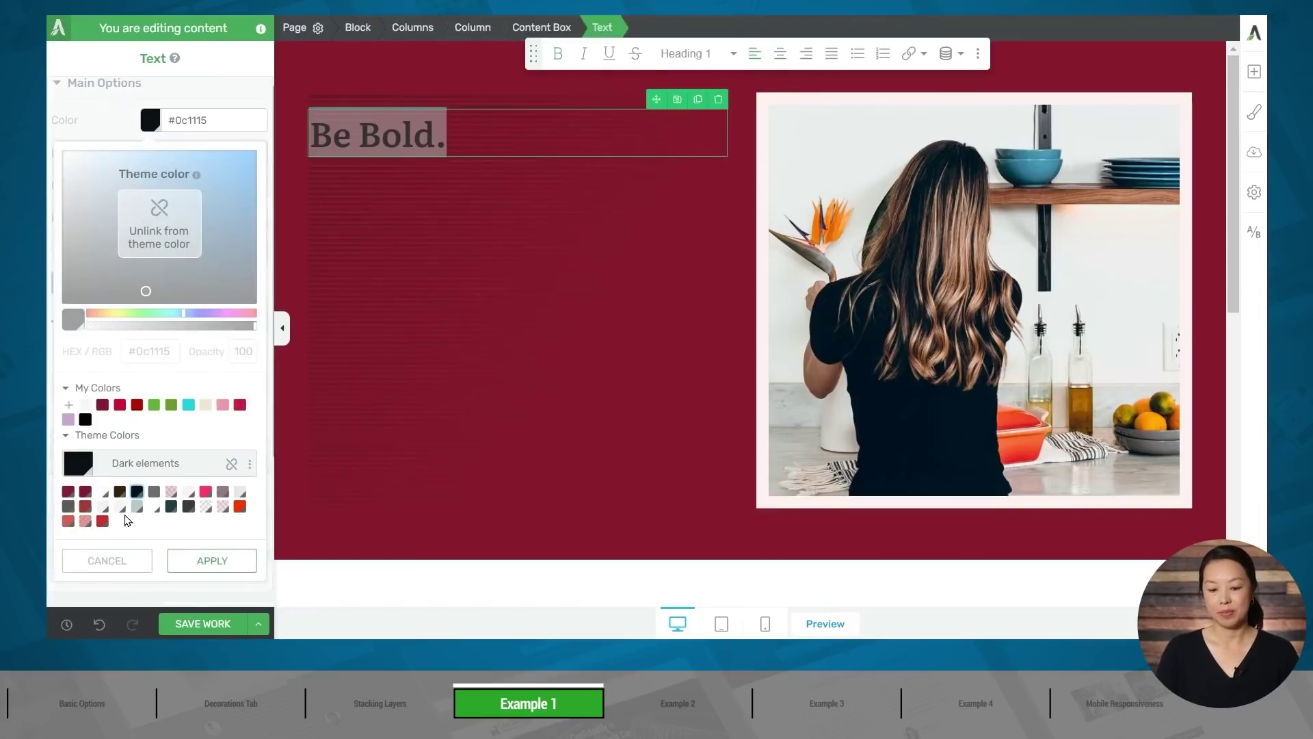
{"action": "left_click", "coordinate": [147, 509]}
{"action": "left_click", "coordinate": [205, 560]}
Step: Set the page-wide font of all headings to the web safe font Impact, Charcoal, sans-serif
{"action": "left_click", "coordinate": [295, 27]}
{"action": "left_click", "coordinate": [118, 482]}
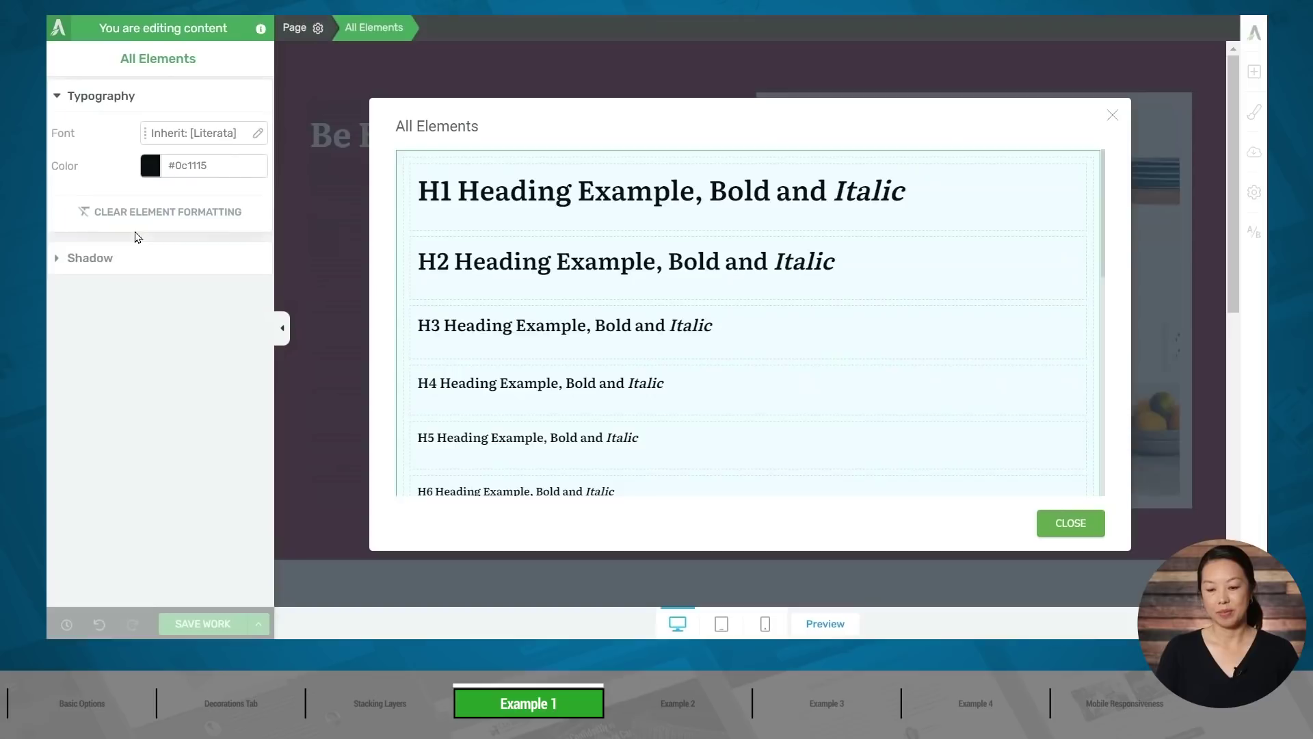
{"action": "left_click", "coordinate": [413, 158]}
{"action": "left_click", "coordinate": [258, 132]}
{"action": "left_click", "coordinate": [159, 192]}
{"action": "left_click", "coordinate": [132, 247]}
{"action": "left_click", "coordinate": [205, 277]}
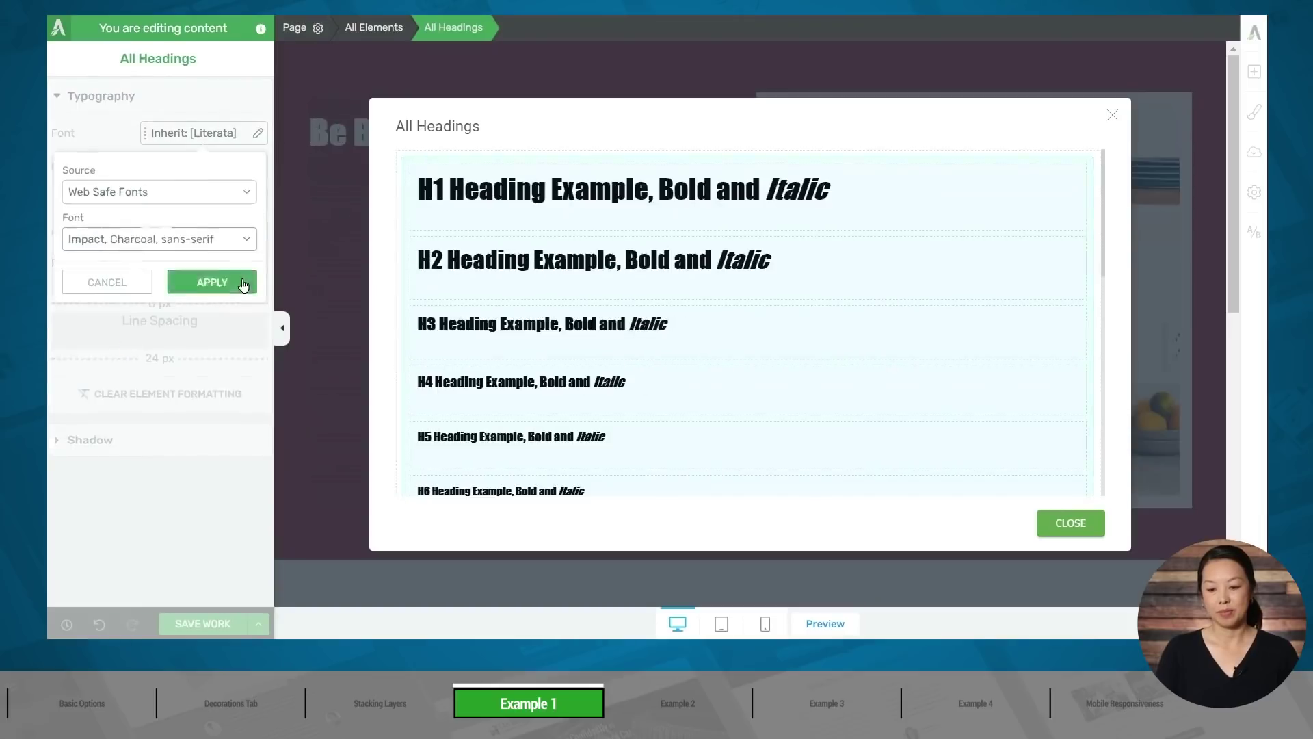
{"action": "left_click", "coordinate": [212, 281]}
Step: Center the "Be Bold." heading's text and position the text column's content vertically in the middle
{"action": "triple_click", "coordinate": [363, 132]}
{"action": "left_click", "coordinate": [780, 53]}
{"action": "left_click", "coordinate": [117, 503]}
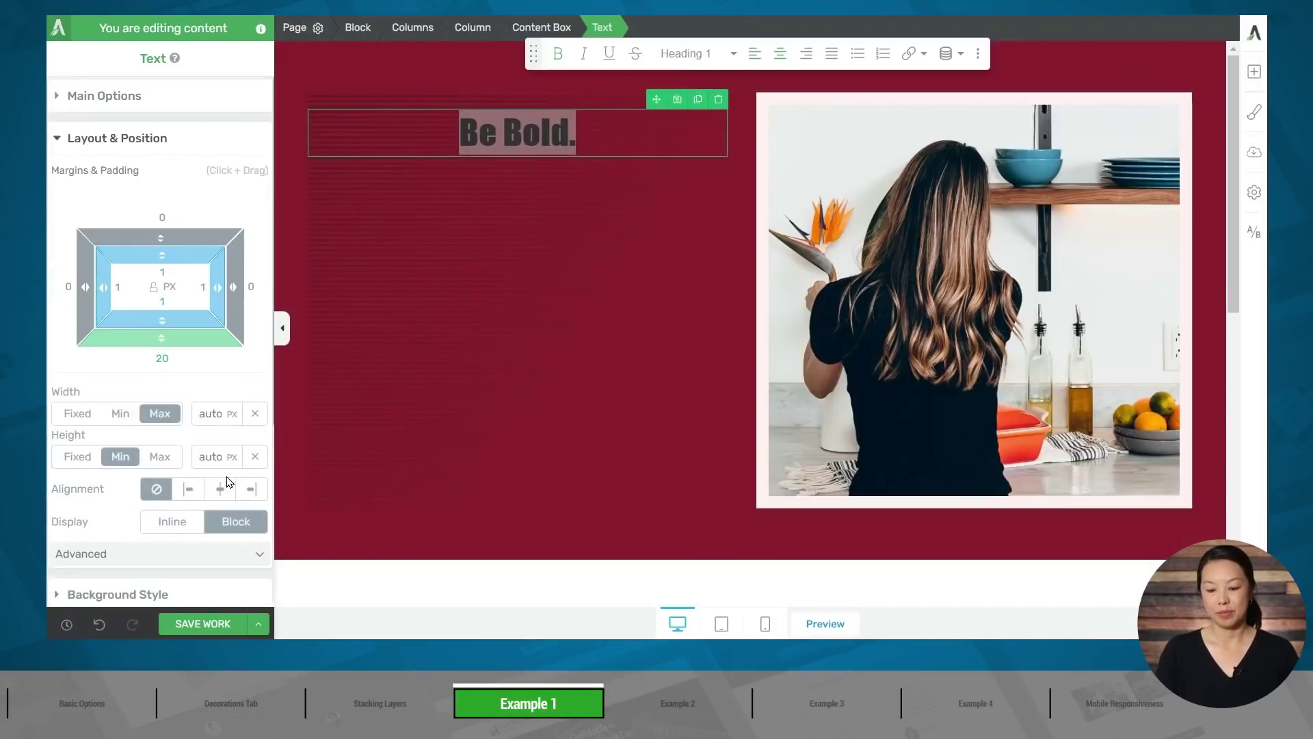
{"action": "left_click", "coordinate": [104, 96]}
{"action": "left_click", "coordinate": [356, 192]}
{"action": "left_click", "coordinate": [225, 267]}
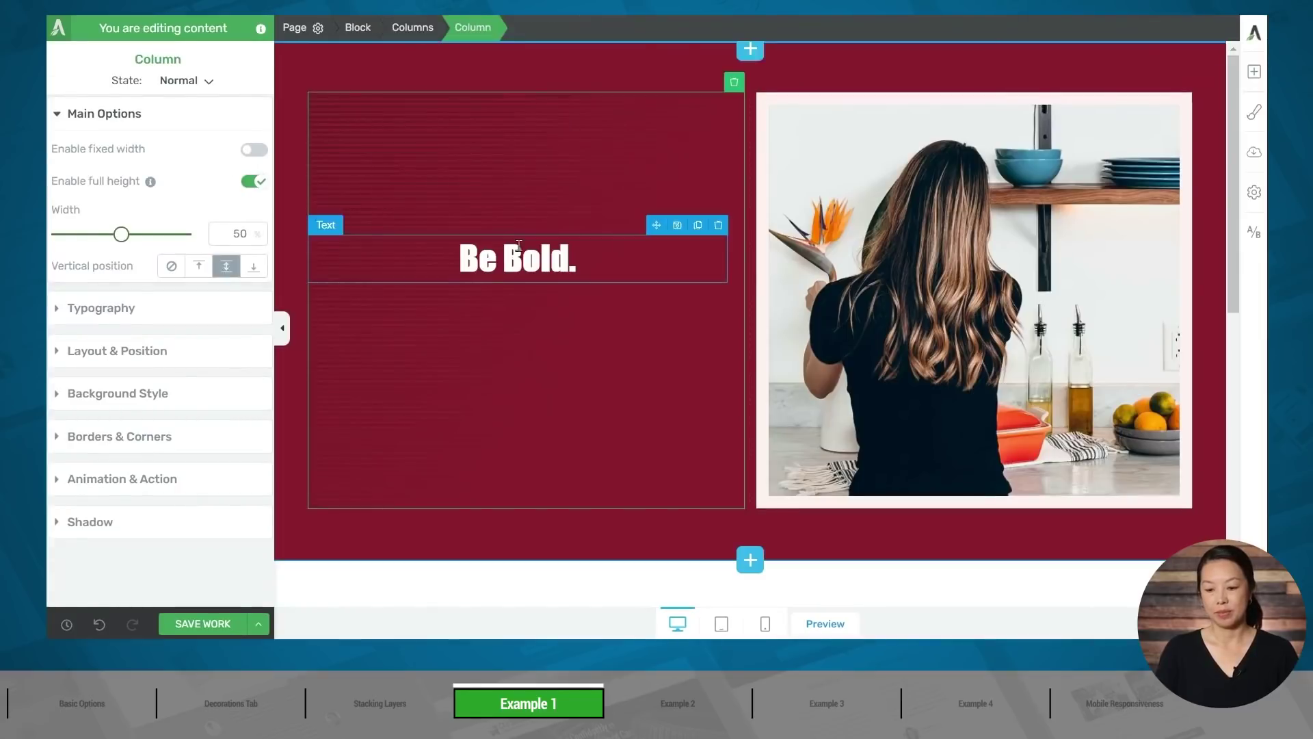
{"action": "left_click", "coordinate": [589, 255]}
{"action": "triple_click", "coordinate": [577, 257]}
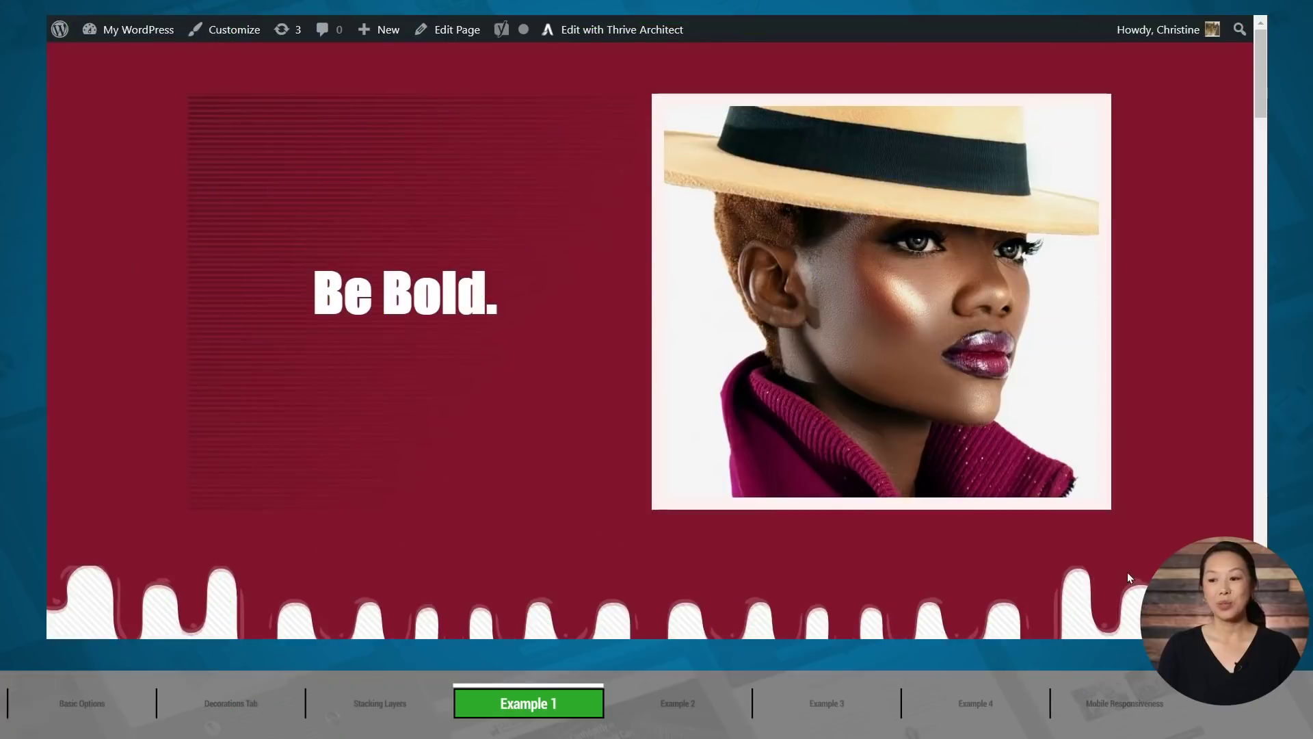
Step: Set the top-edge decoration of the "Why work with us?" block to Fancy divider
{"action": "scroll", "coordinate": [1113, 409], "scroll_direction": "down", "scroll_amount": 5}
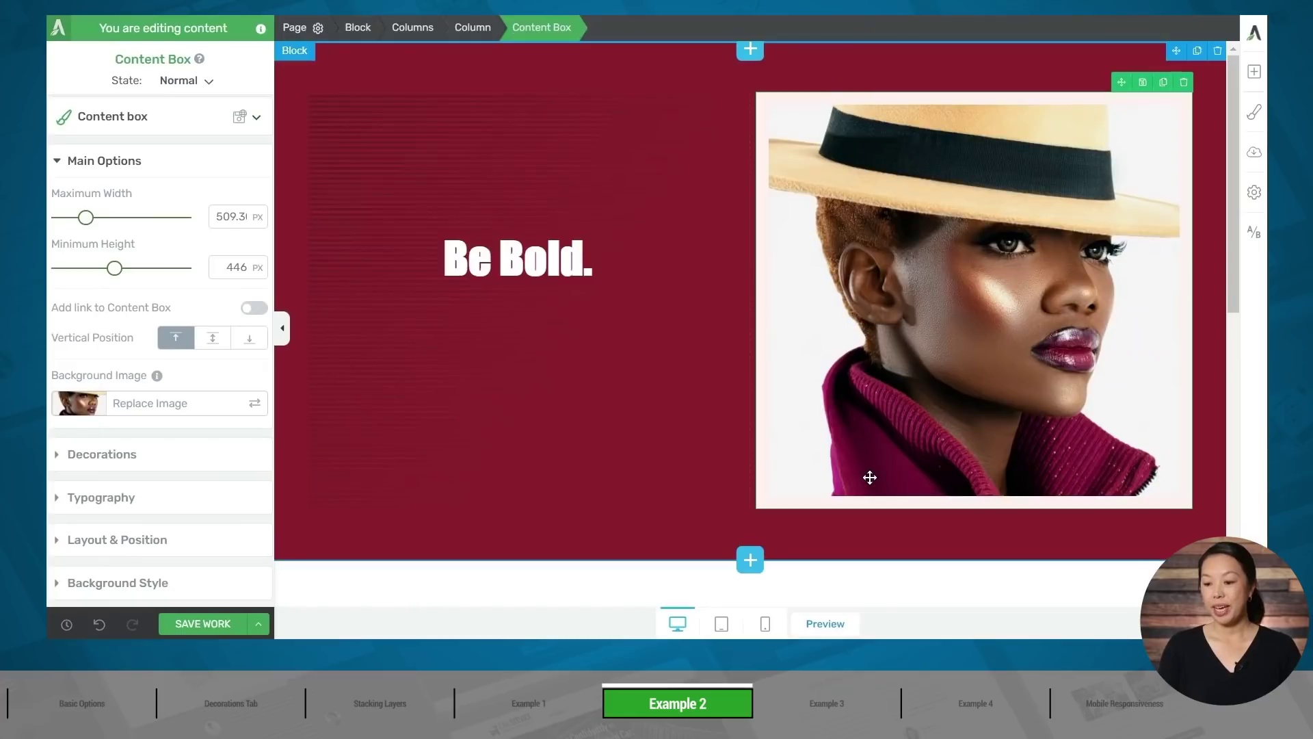
{"action": "scroll", "coordinate": [869, 451], "scroll_direction": "down", "scroll_amount": 5}
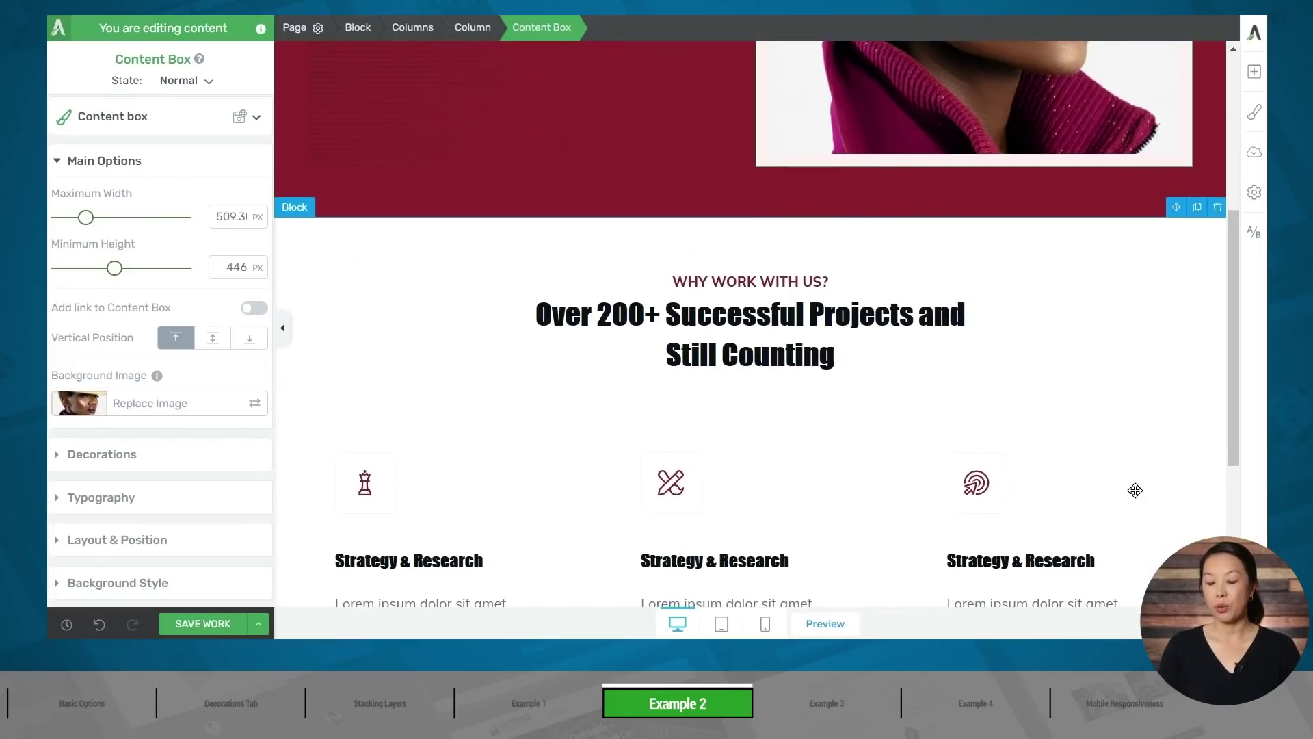
{"action": "left_click", "coordinate": [1212, 365]}
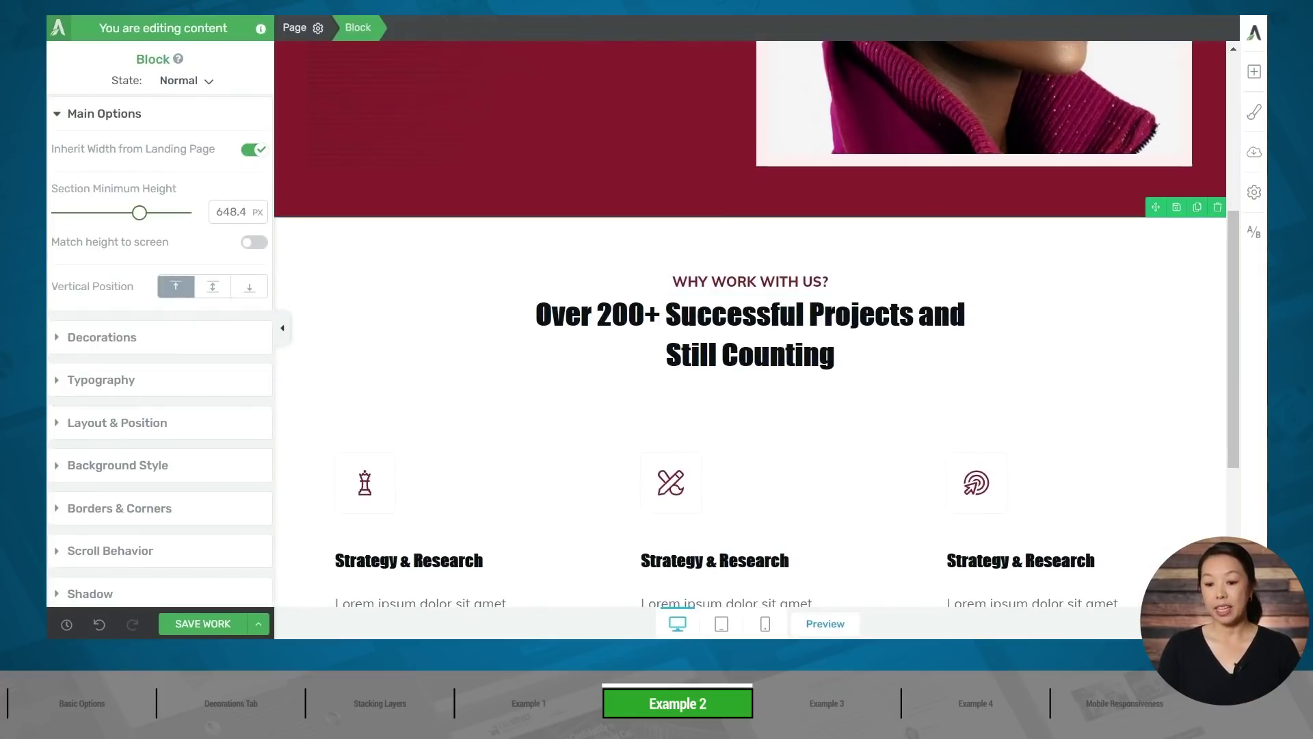
{"action": "left_click", "coordinate": [139, 347]}
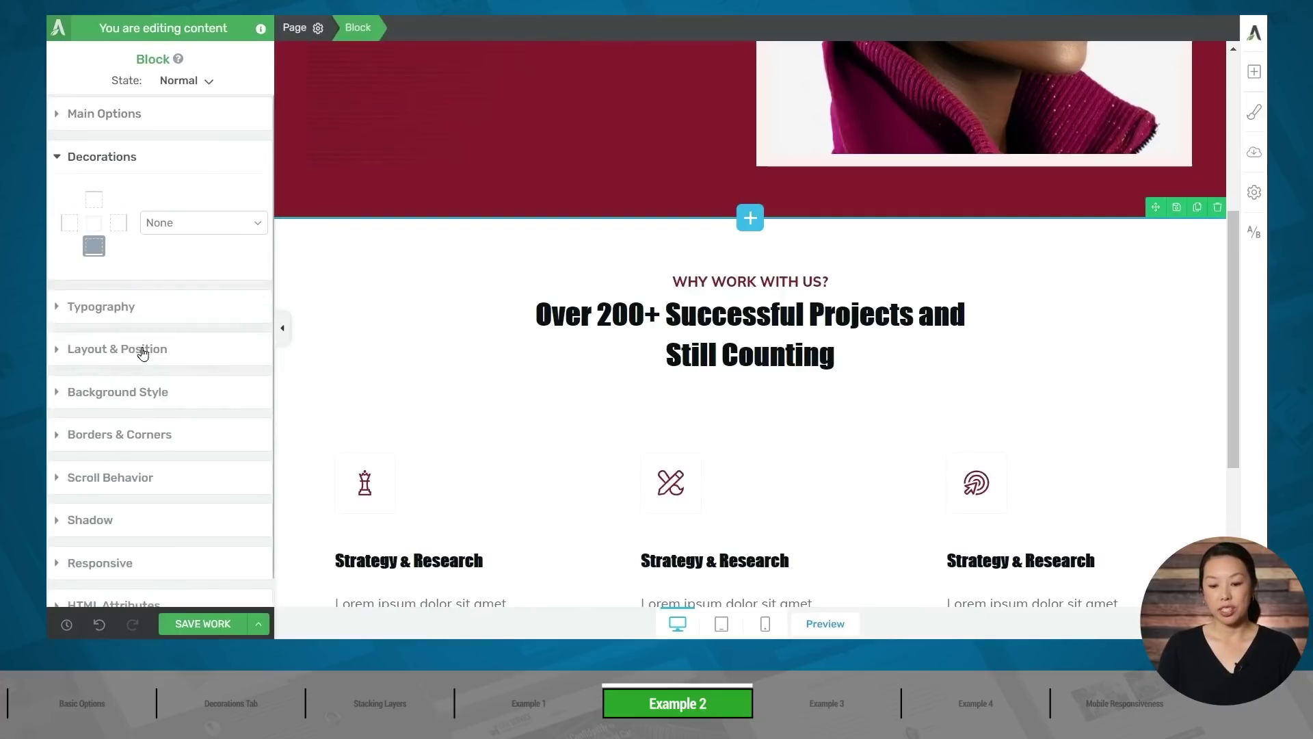
{"action": "left_click", "coordinate": [95, 201]}
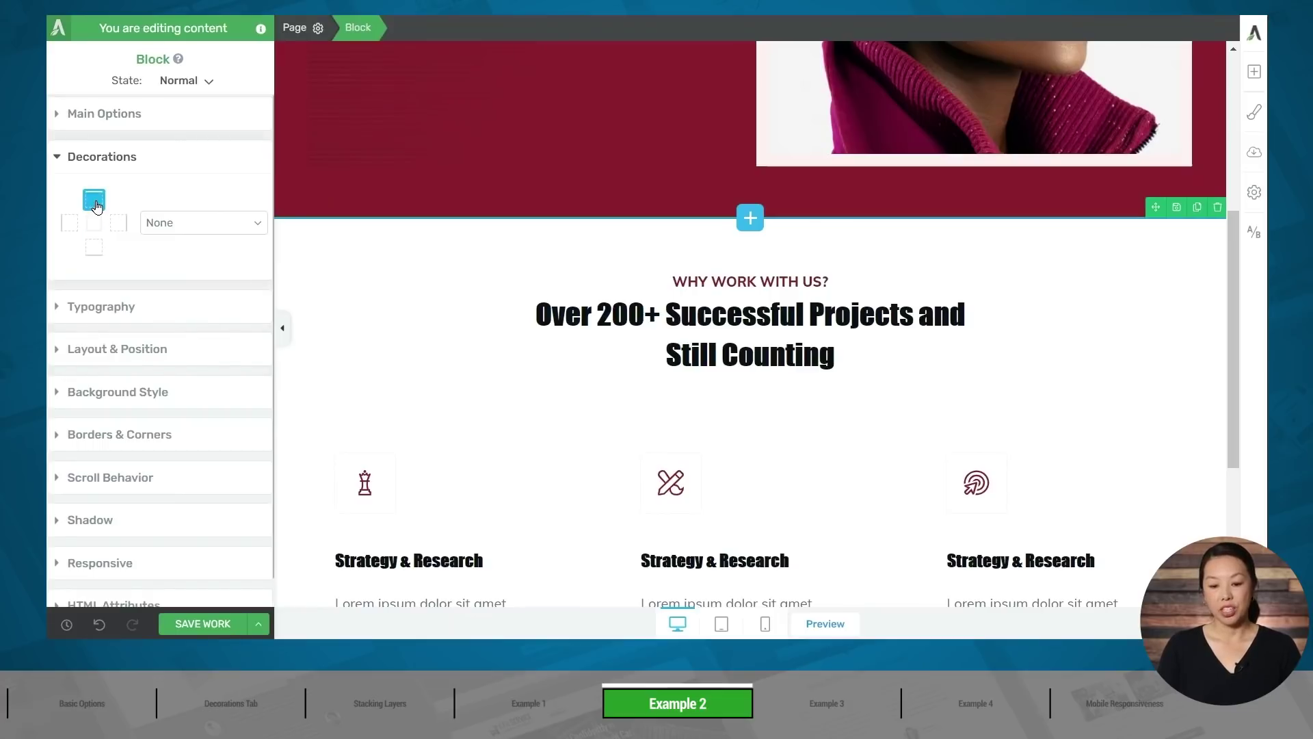
{"action": "left_click", "coordinate": [182, 223]}
{"action": "left_click", "coordinate": [189, 295]}
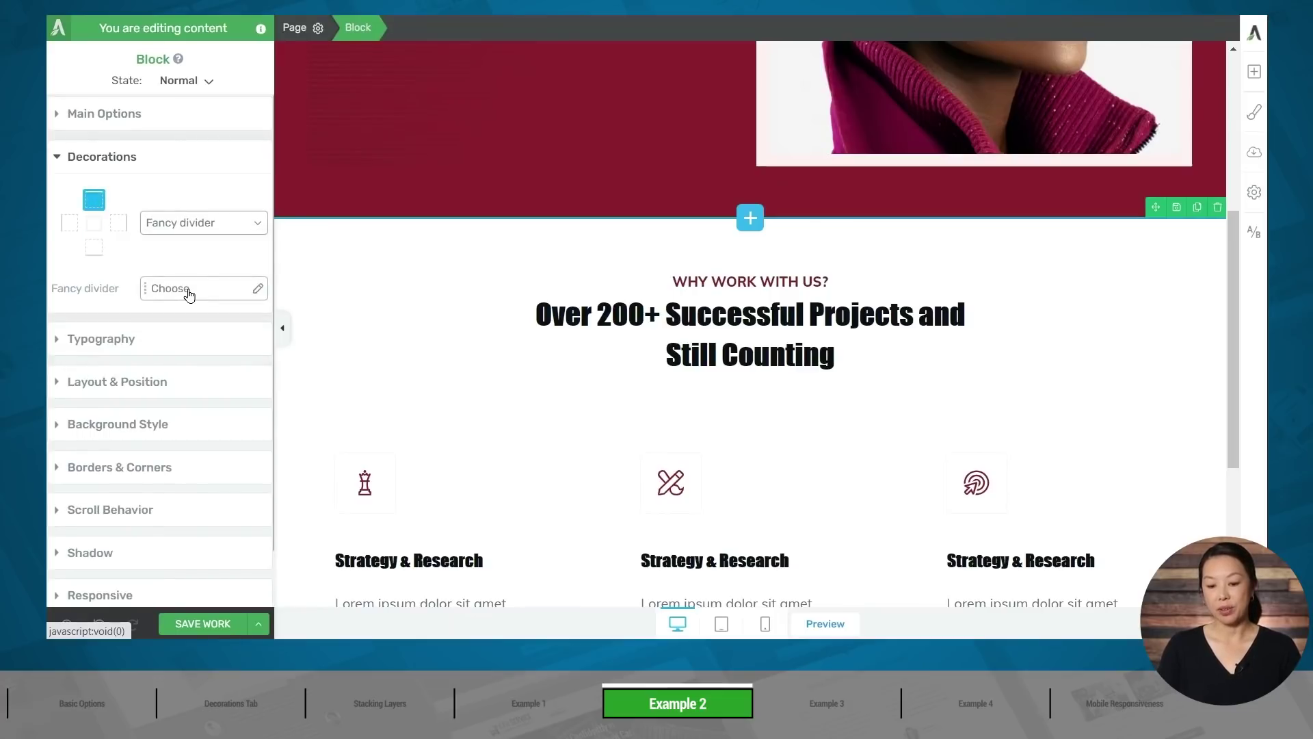
Step: Choose the Ice Cream Melt design for the block's top fancy divider
{"action": "left_click", "coordinate": [213, 289]}
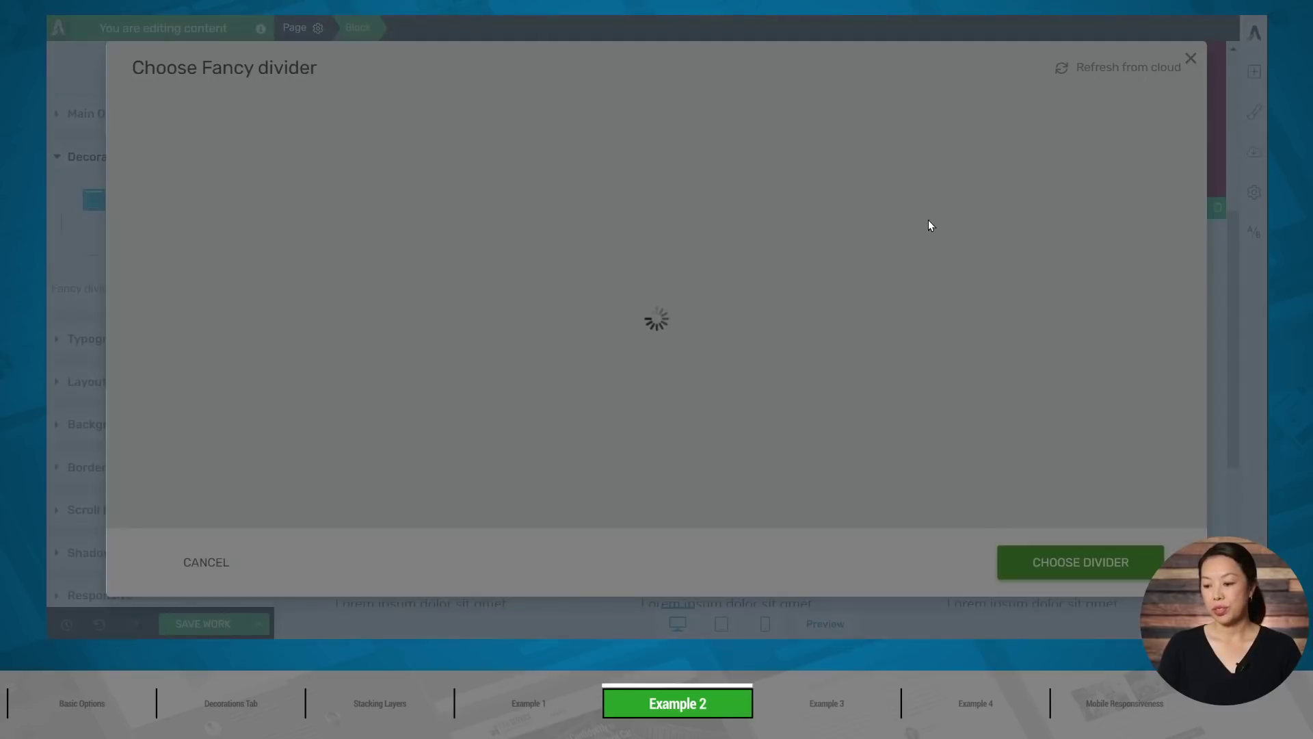
{"action": "scroll", "coordinate": [1025, 212], "scroll_direction": "down", "scroll_amount": 15}
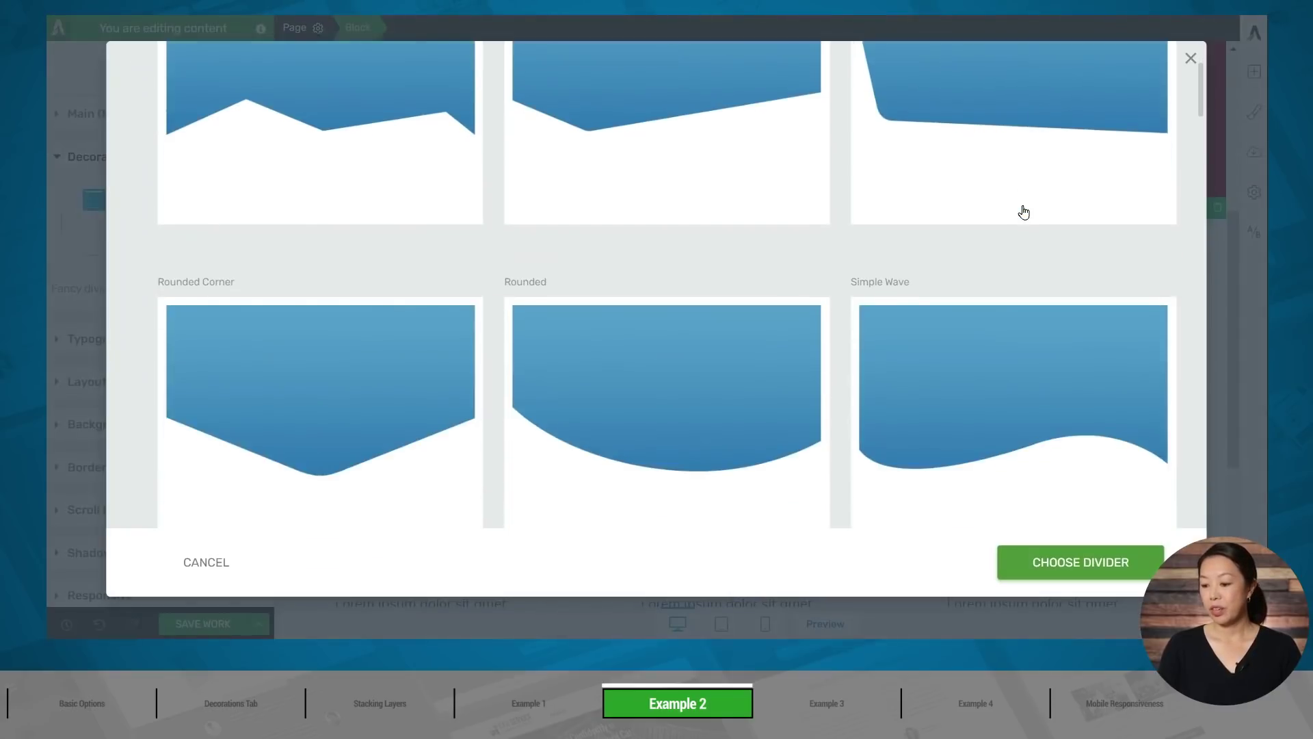
{"action": "scroll", "coordinate": [1024, 212], "scroll_direction": "down", "scroll_amount": 5}
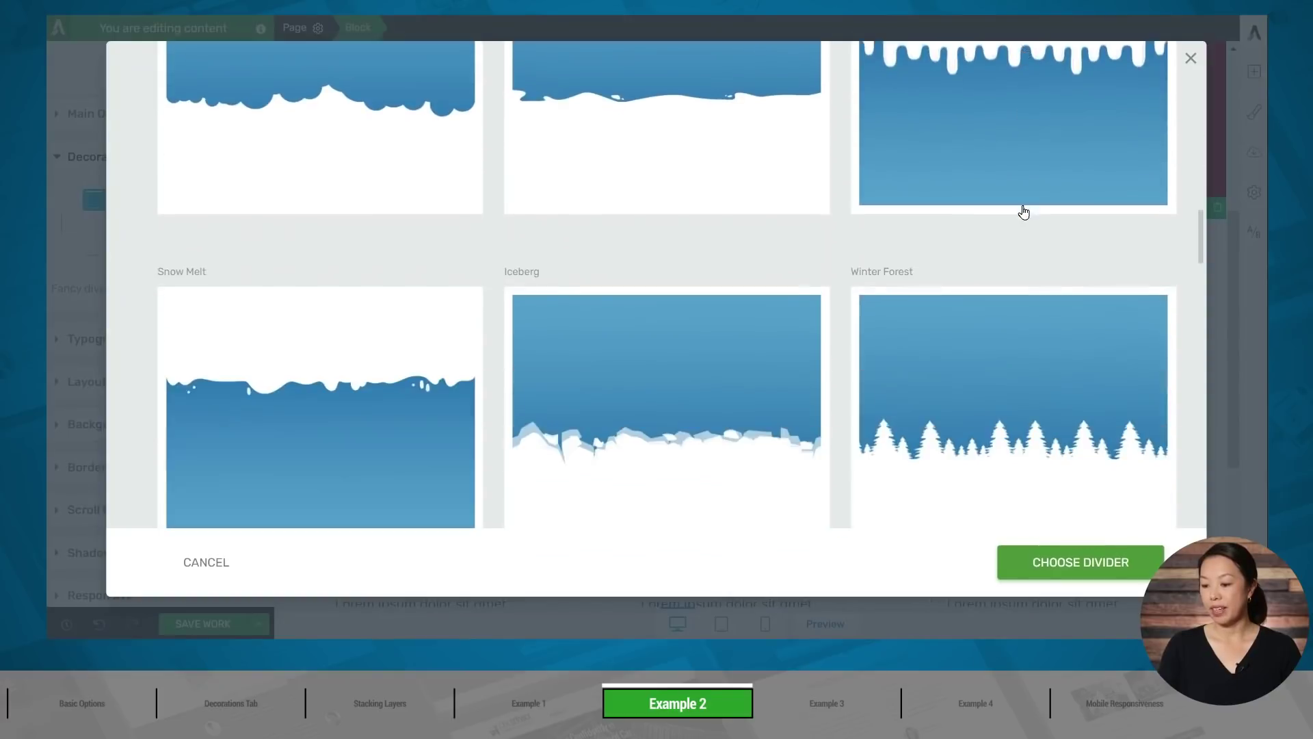
{"action": "scroll", "coordinate": [1023, 212], "scroll_direction": "up", "scroll_amount": 3}
{"action": "left_click", "coordinate": [986, 247]}
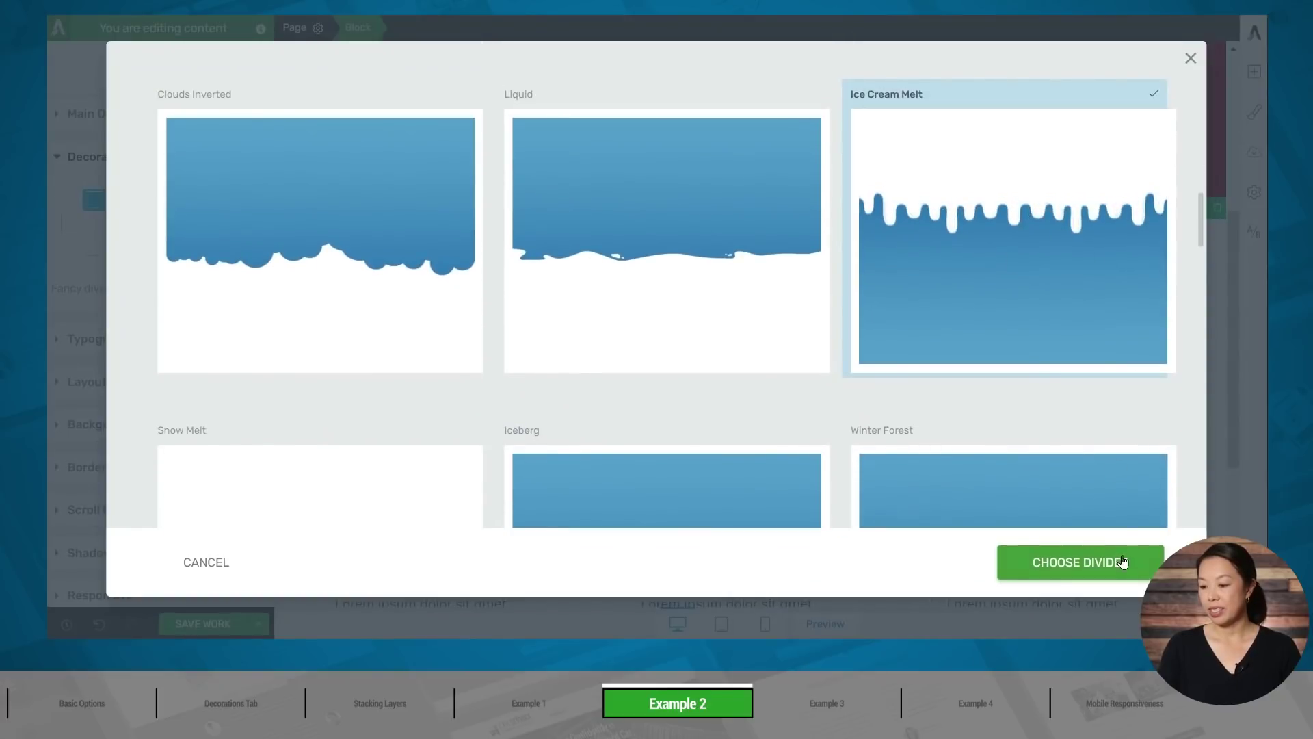
{"action": "left_click", "coordinate": [1078, 570]}
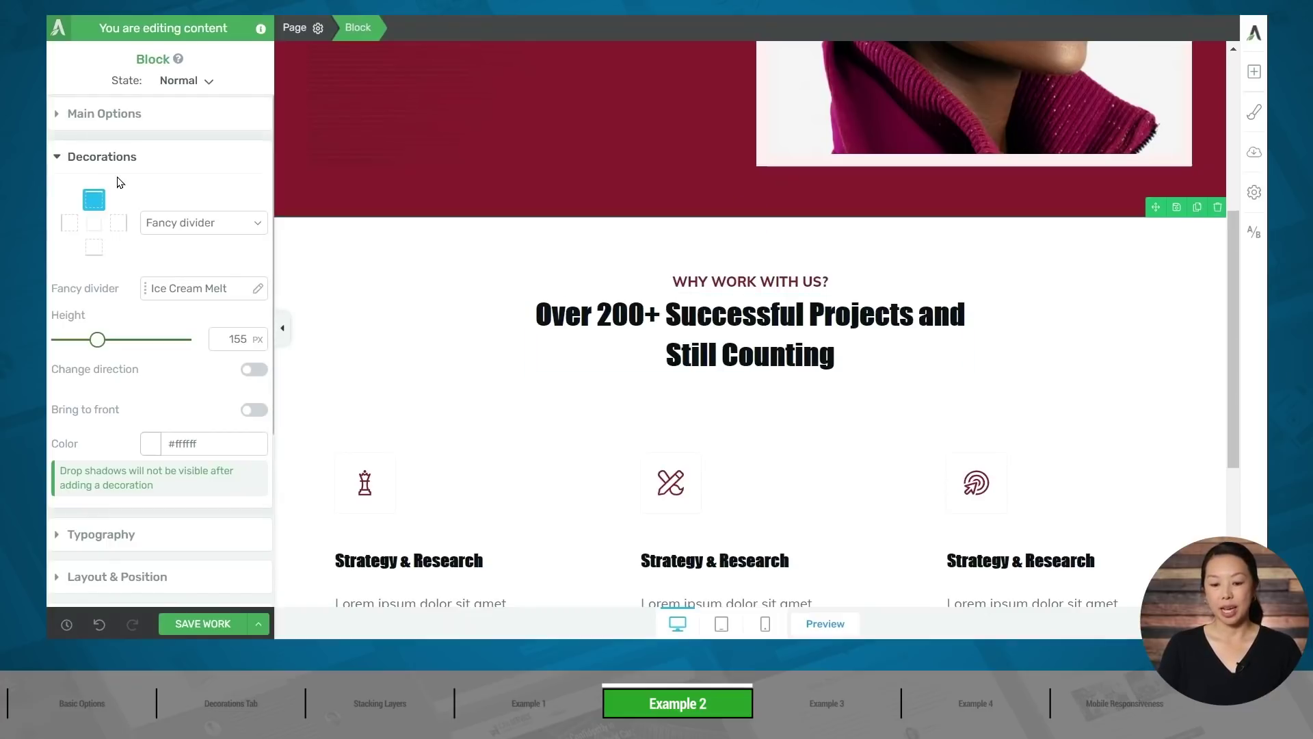
Step: Color the Ice Cream Melt divider with the saved Claret color, #83142f
{"action": "left_click", "coordinate": [152, 446]}
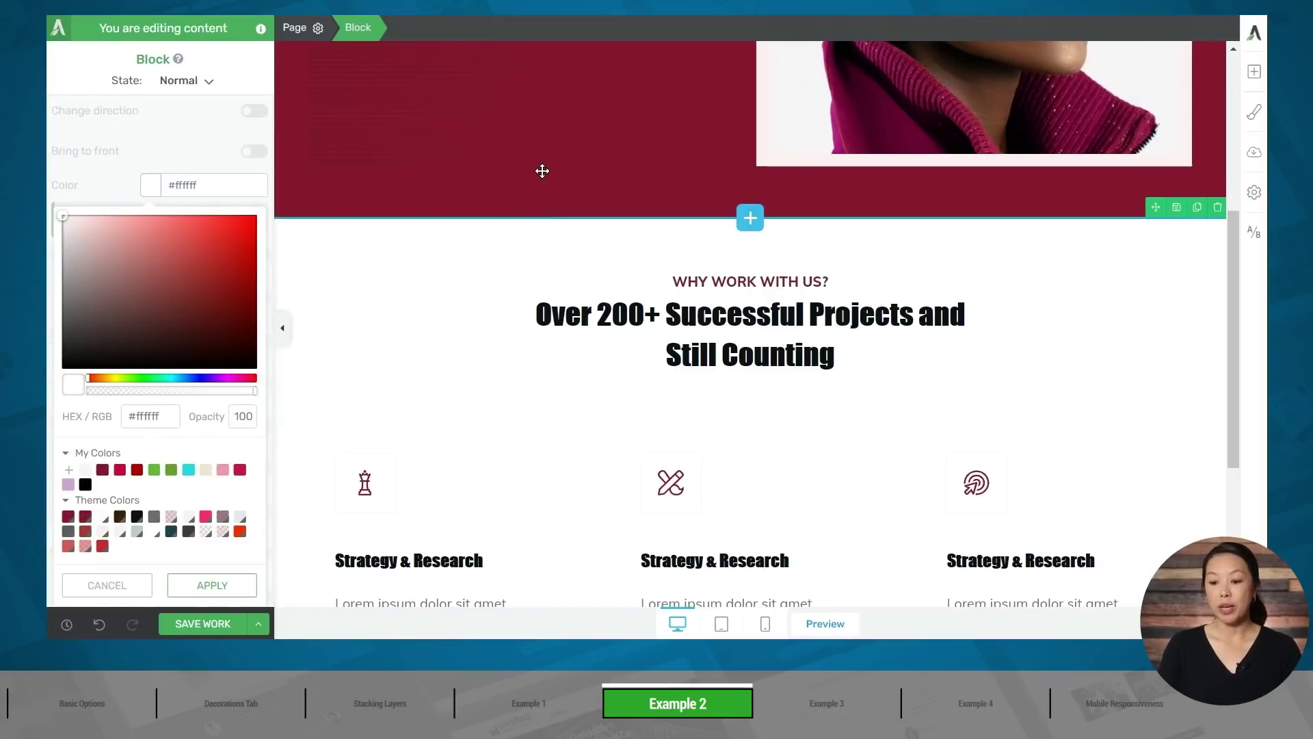
{"action": "left_click", "coordinate": [102, 471]}
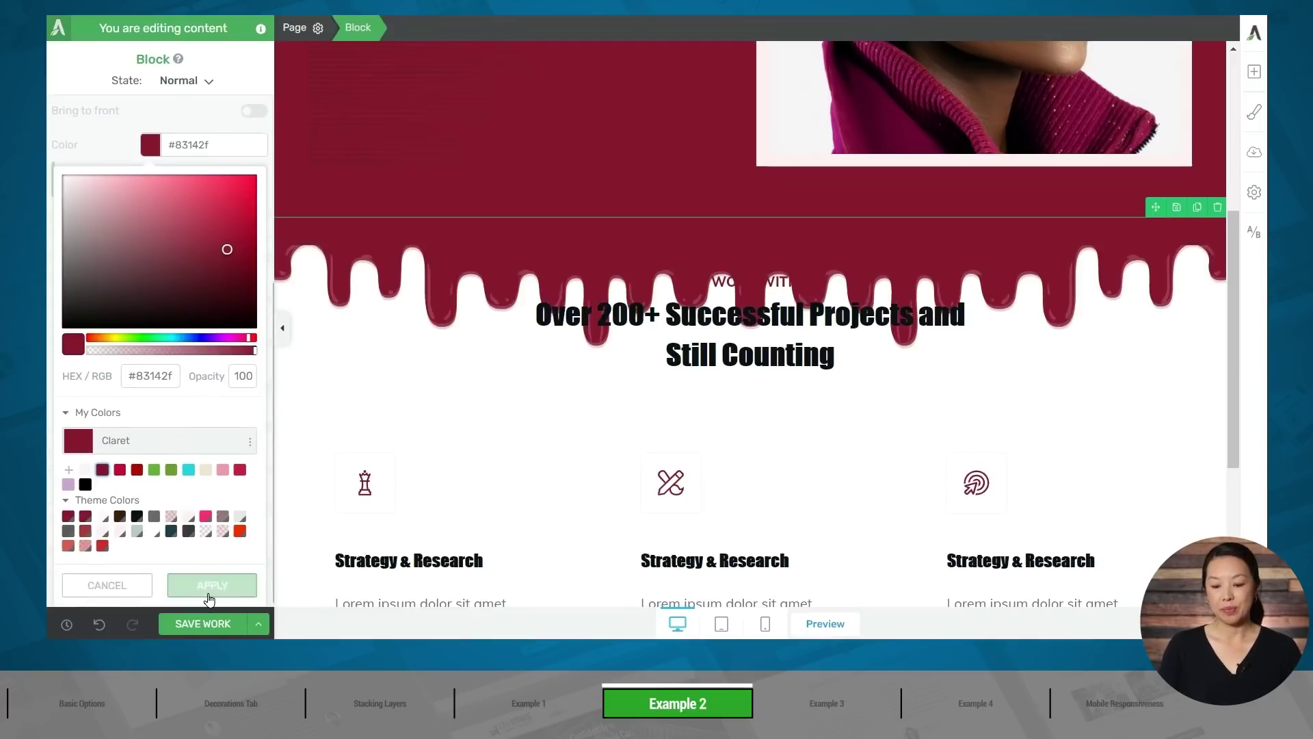
{"action": "left_click", "coordinate": [210, 586]}
{"action": "scroll", "coordinate": [219, 465], "scroll_direction": "up", "scroll_amount": 4}
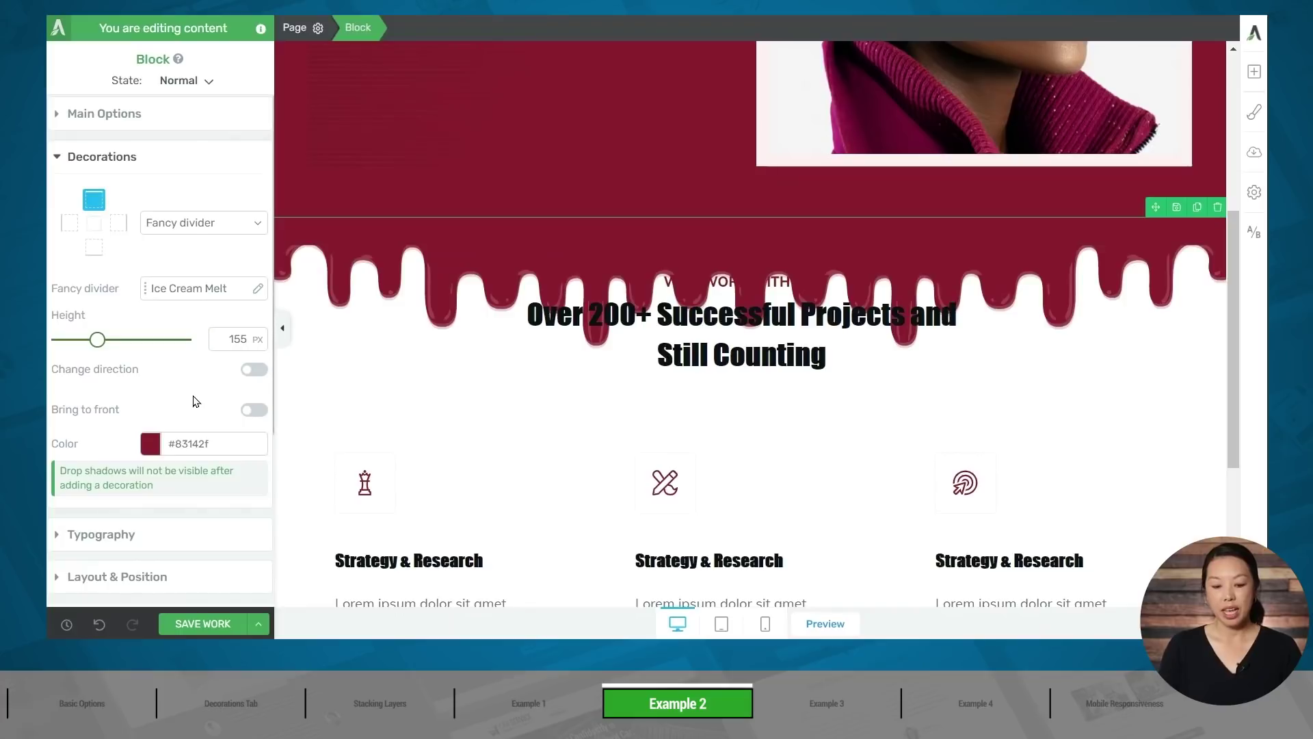
Step: Set the top padding of the "Why work with us?" block to 180 px
{"action": "scroll", "coordinate": [193, 401], "scroll_direction": "down", "scroll_amount": 3}
{"action": "left_click", "coordinate": [152, 404]}
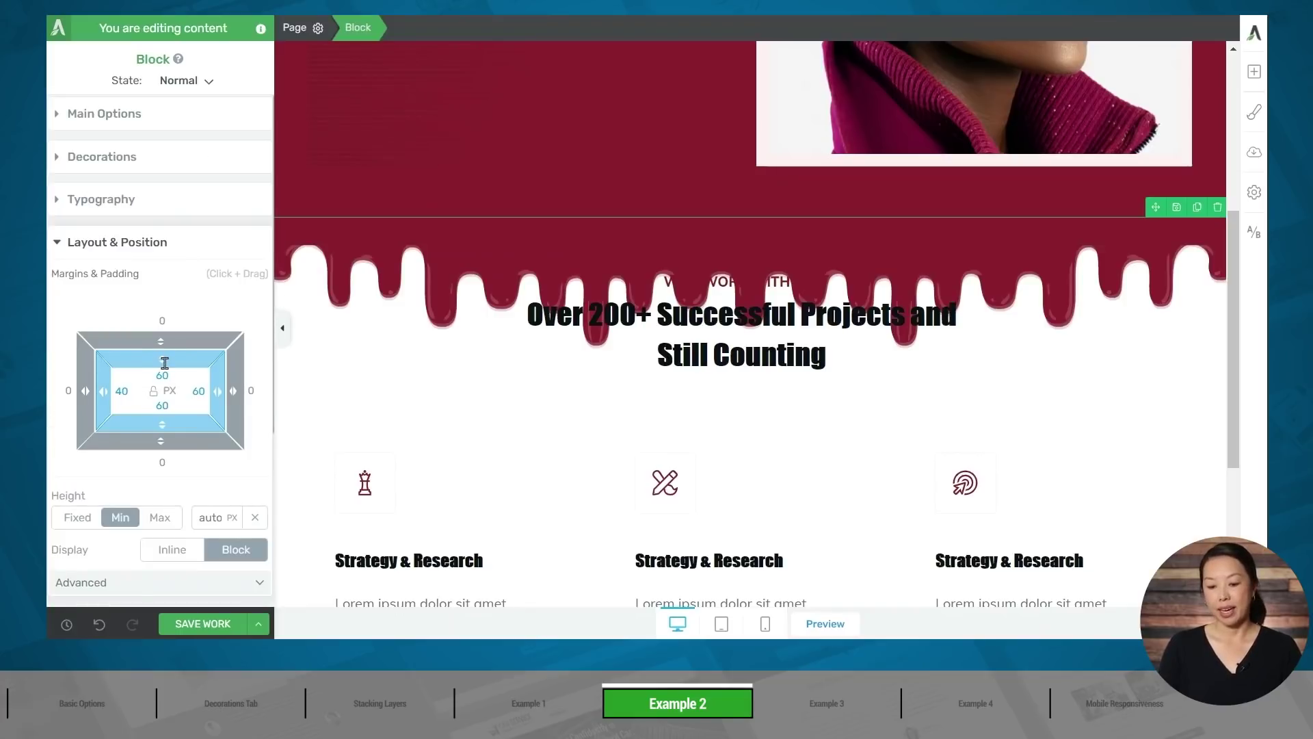
{"action": "left_click", "coordinate": [164, 375]}
{"action": "key", "text": "BackSpace"}
{"action": "type", "text": "18"}
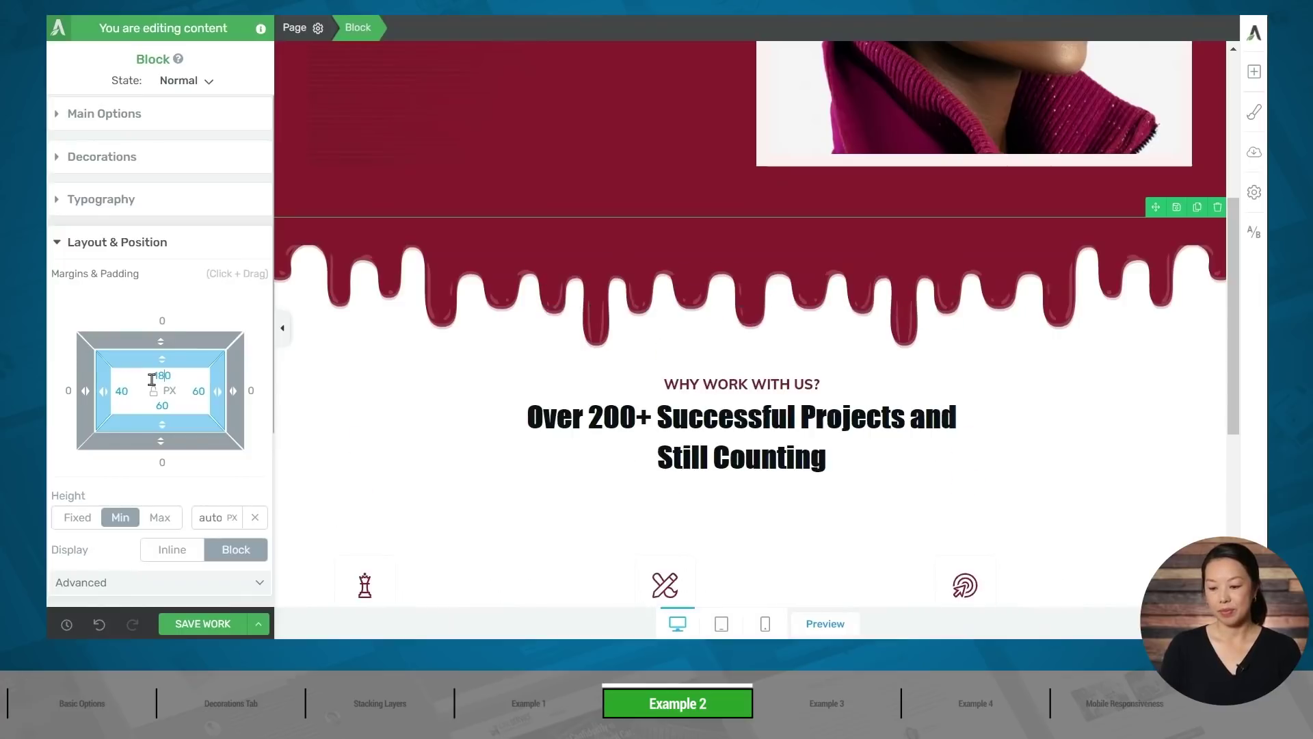
{"action": "left_click", "coordinate": [355, 390]}
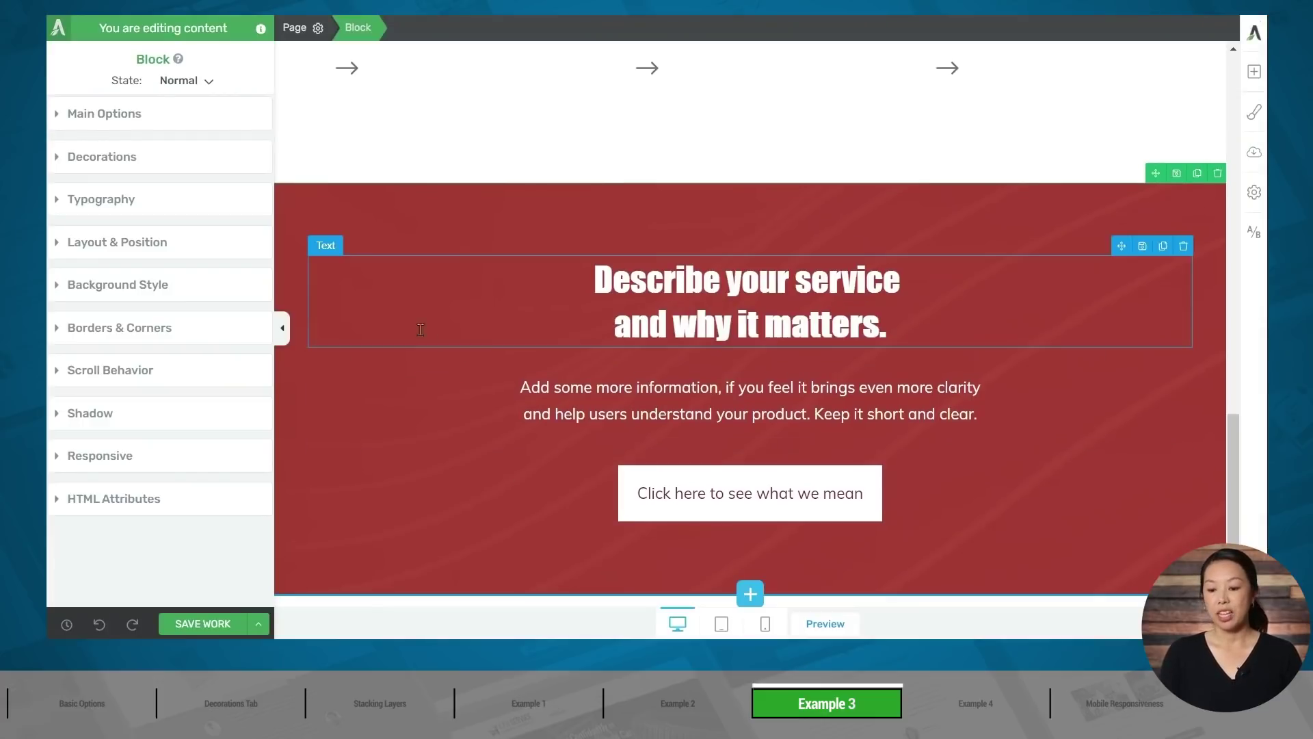
Step: Remove the banner image and solid color background layers from the "Describe your service" block
{"action": "left_click", "coordinate": [412, 300]}
{"action": "left_click", "coordinate": [364, 26]}
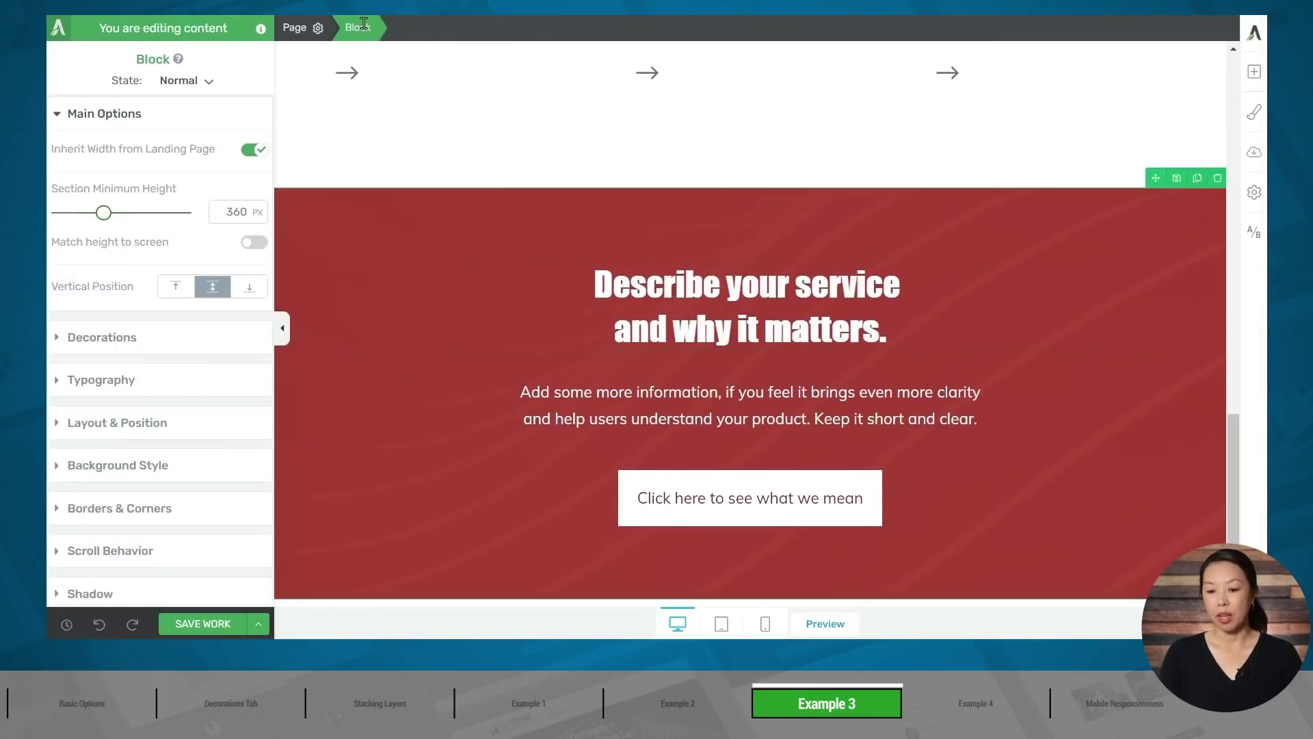
{"action": "left_click", "coordinate": [142, 465]}
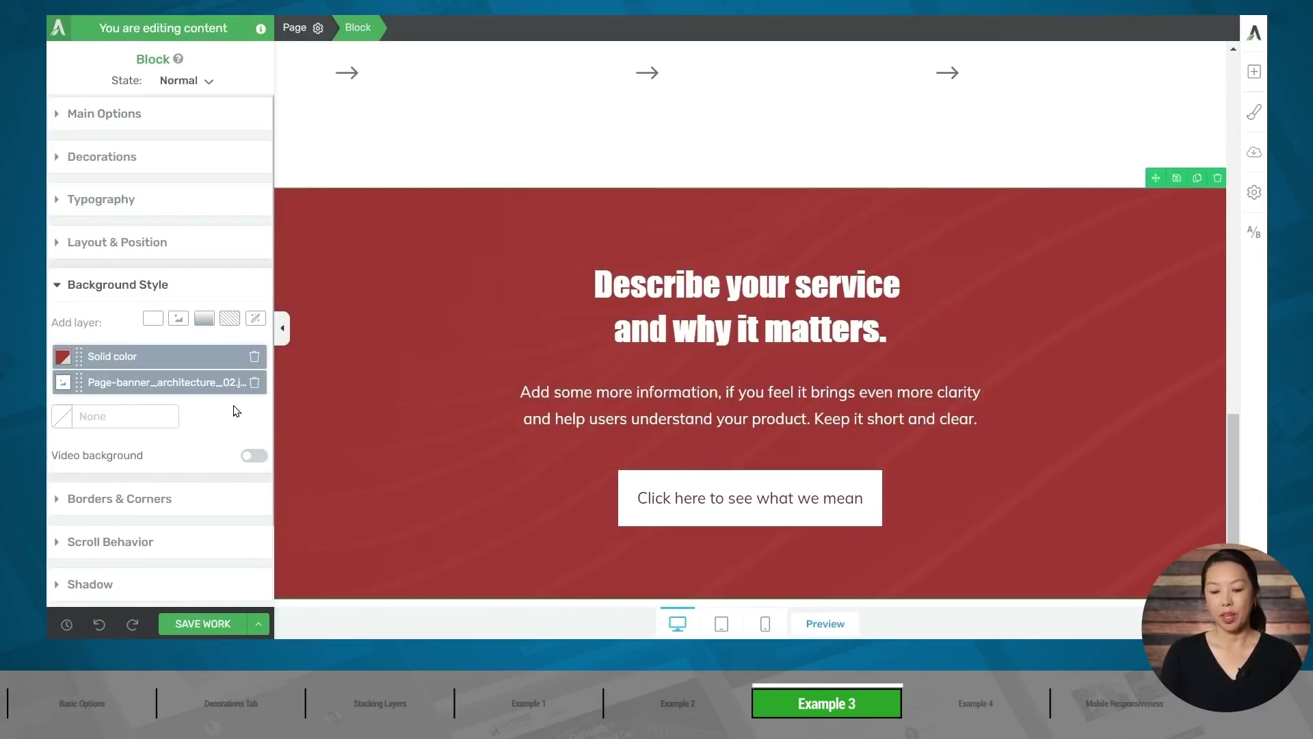
{"action": "left_click", "coordinate": [254, 383]}
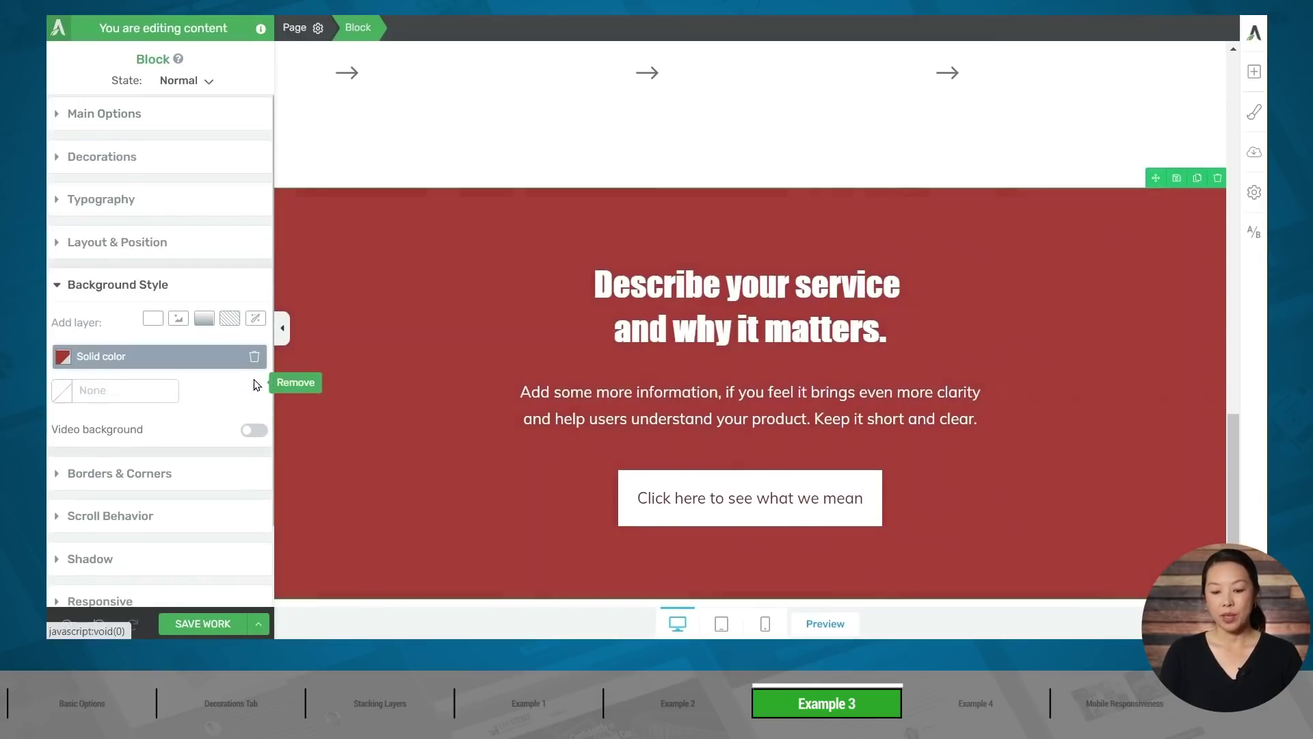
{"action": "left_click", "coordinate": [255, 357]}
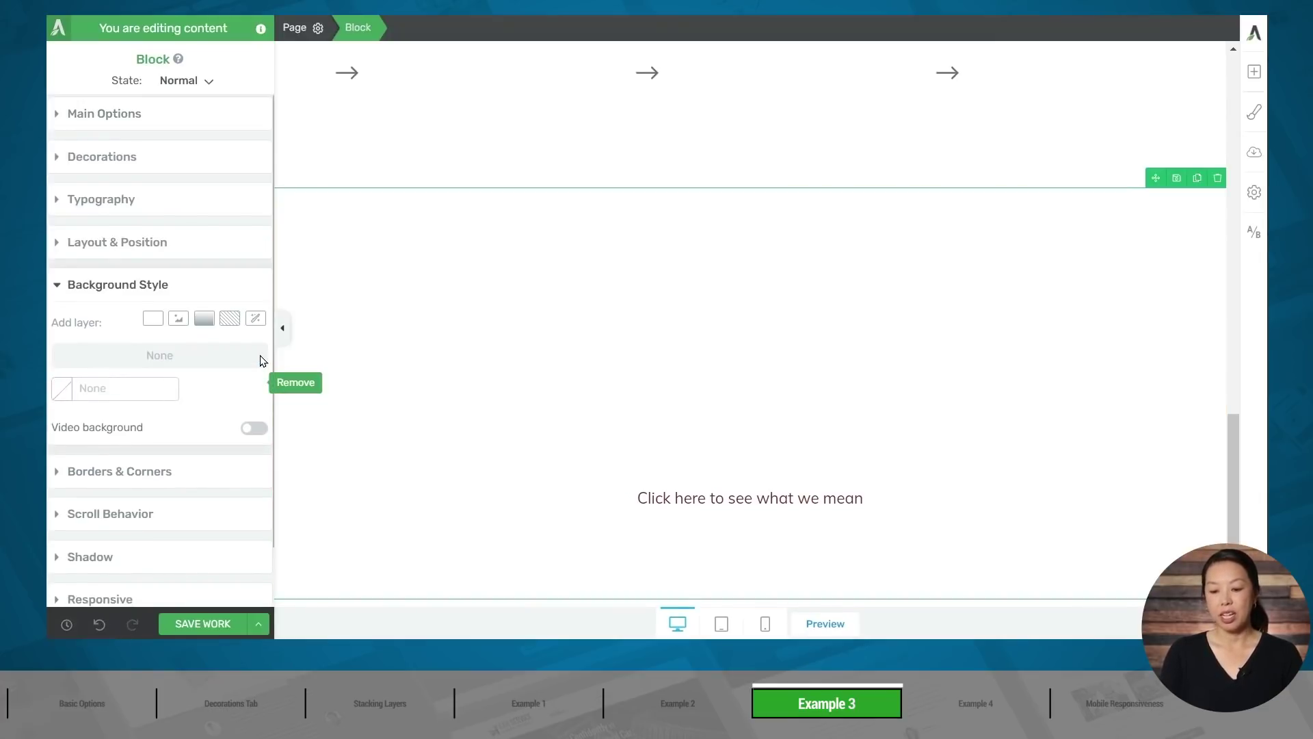
Step: Add a linear gradient background layer to the block at 180°, running from Claret to dark red #3c0210
{"action": "left_click", "coordinate": [205, 320]}
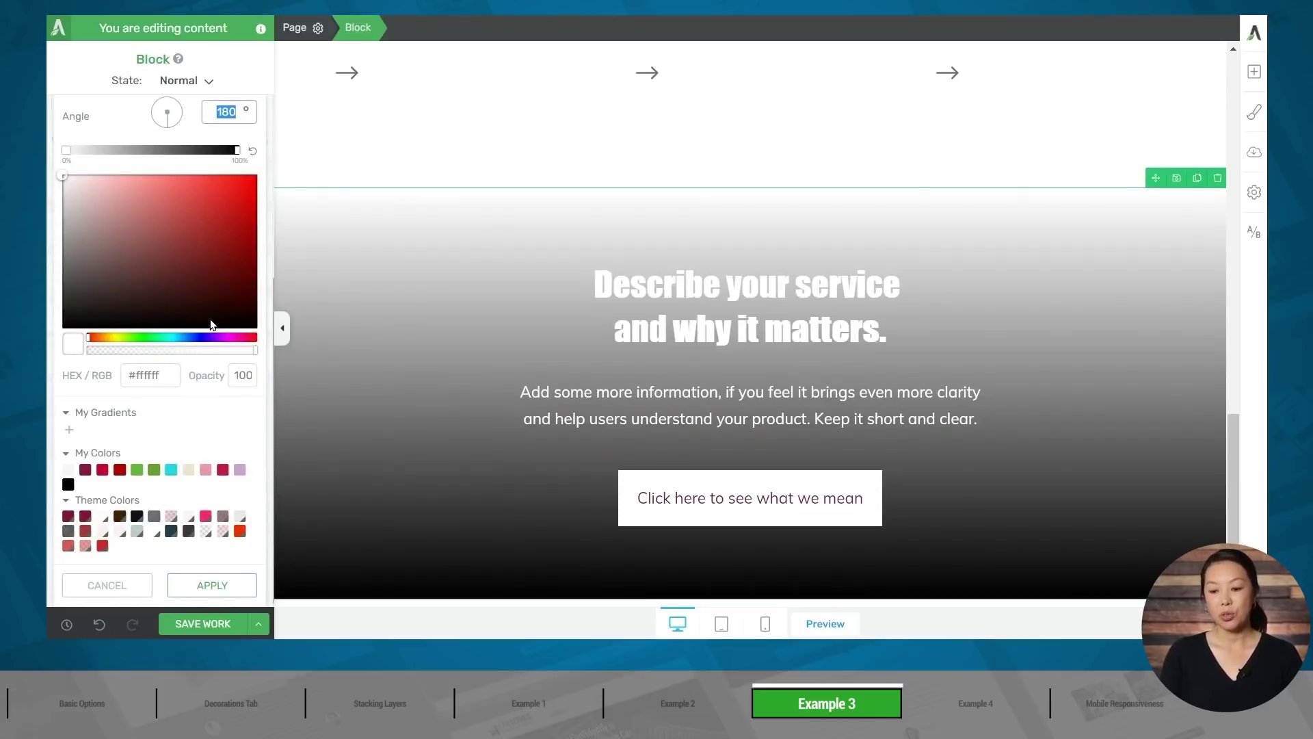
{"action": "left_click", "coordinate": [66, 149]}
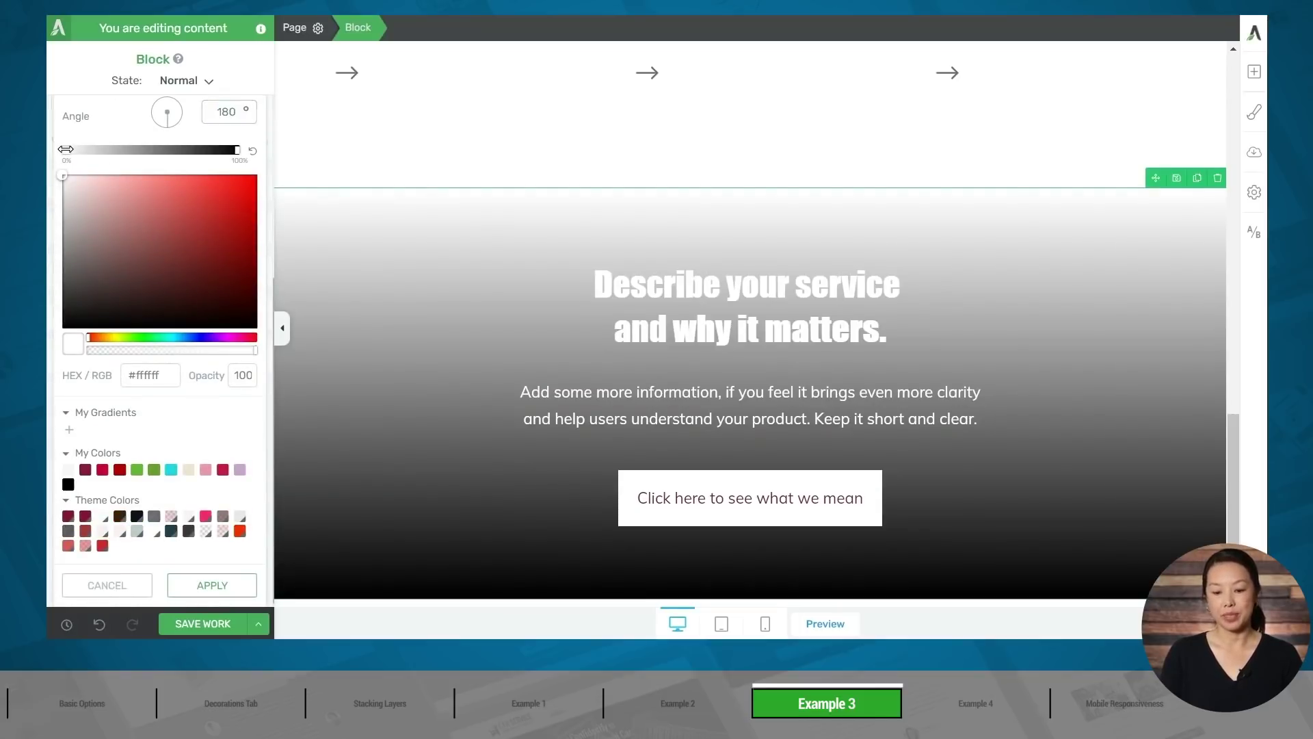
{"action": "left_click", "coordinate": [84, 470]}
{"action": "left_click", "coordinate": [239, 149]}
{"action": "left_click", "coordinate": [85, 470]}
{"action": "left_click", "coordinate": [247, 291]}
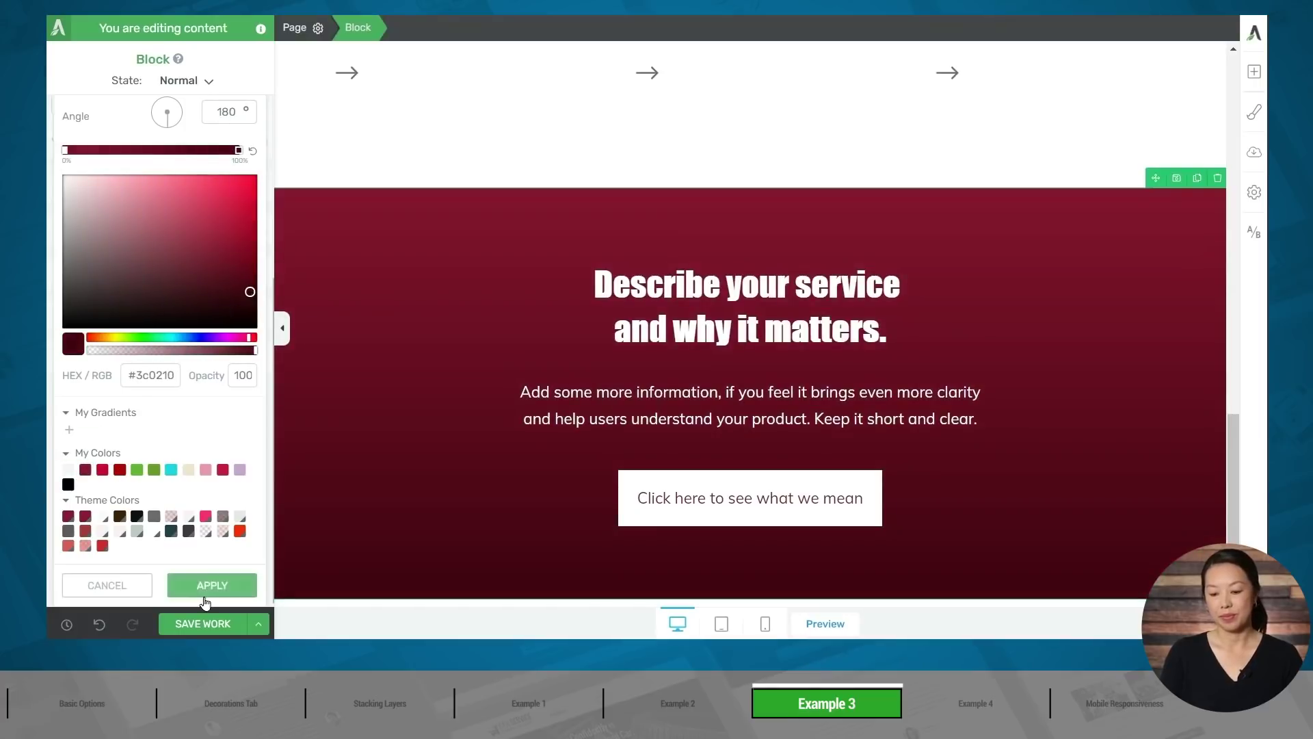
{"action": "left_click", "coordinate": [209, 585]}
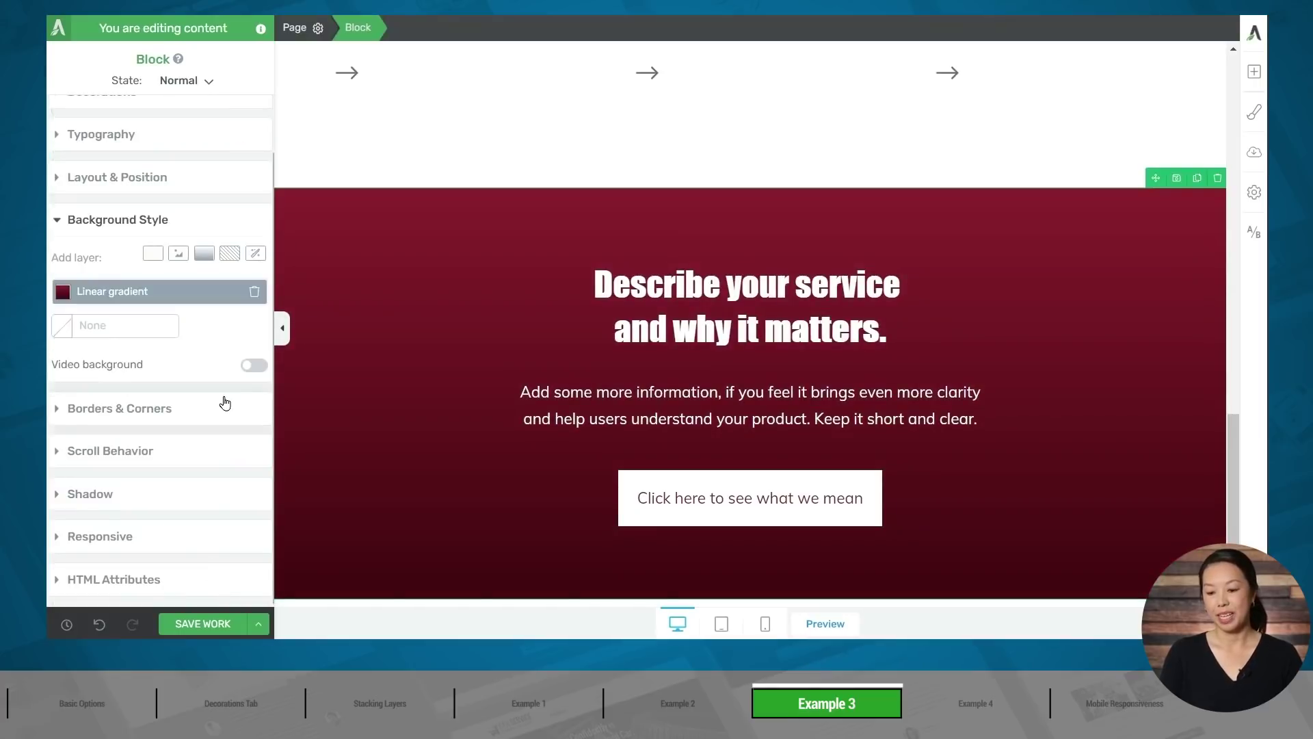
Step: Add a diagonal line pattern layer over the gradient, colored #262626 at 52% opacity
{"action": "left_click", "coordinate": [230, 254]}
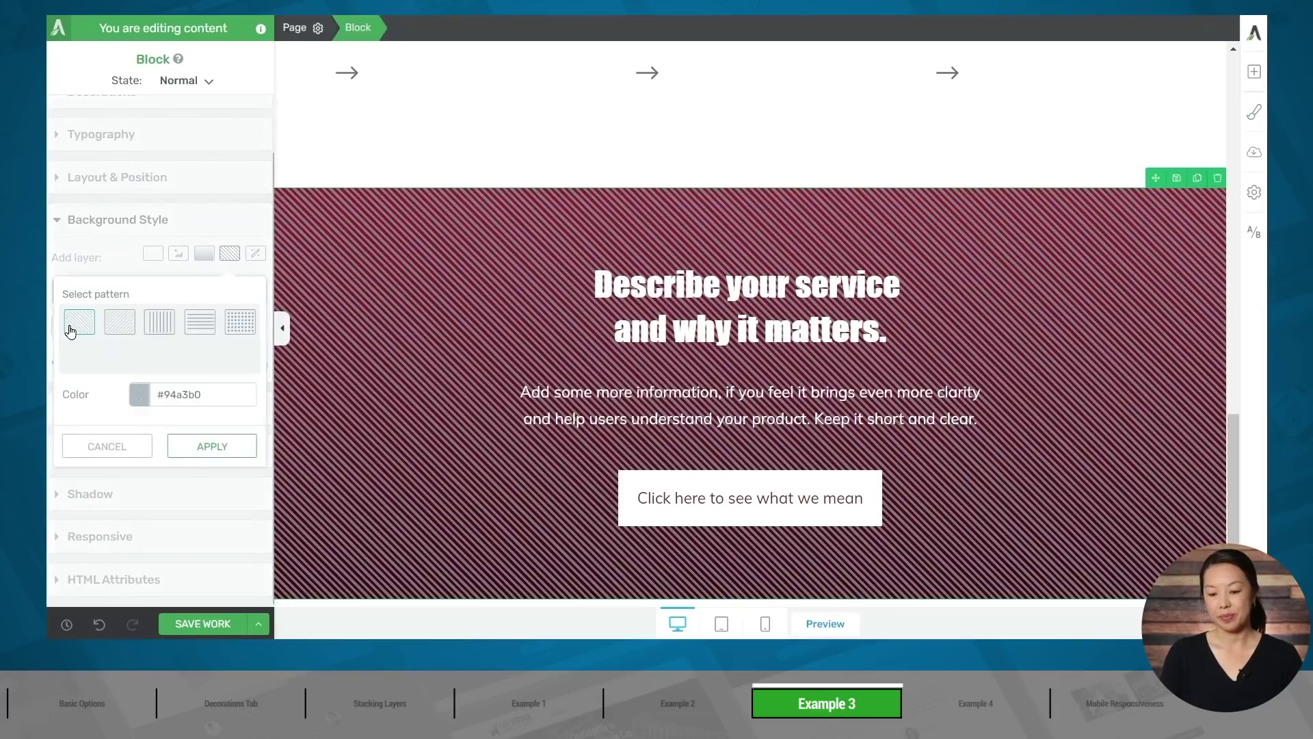
{"action": "left_click", "coordinate": [130, 395]}
{"action": "left_click_drag", "start_coordinate": [88, 295], "coordinate": [62, 346]}
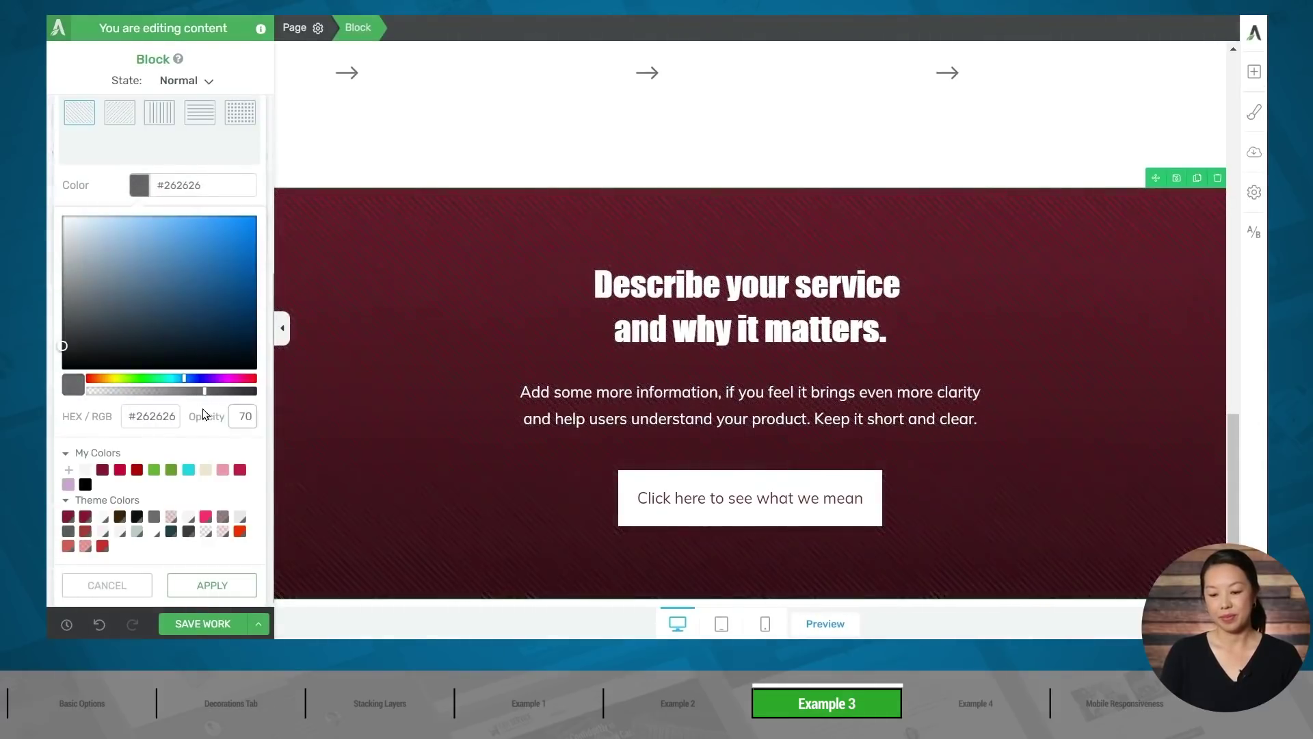
{"action": "left_click_drag", "start_coordinate": [204, 391], "coordinate": [175, 392]}
{"action": "left_click", "coordinate": [209, 585]}
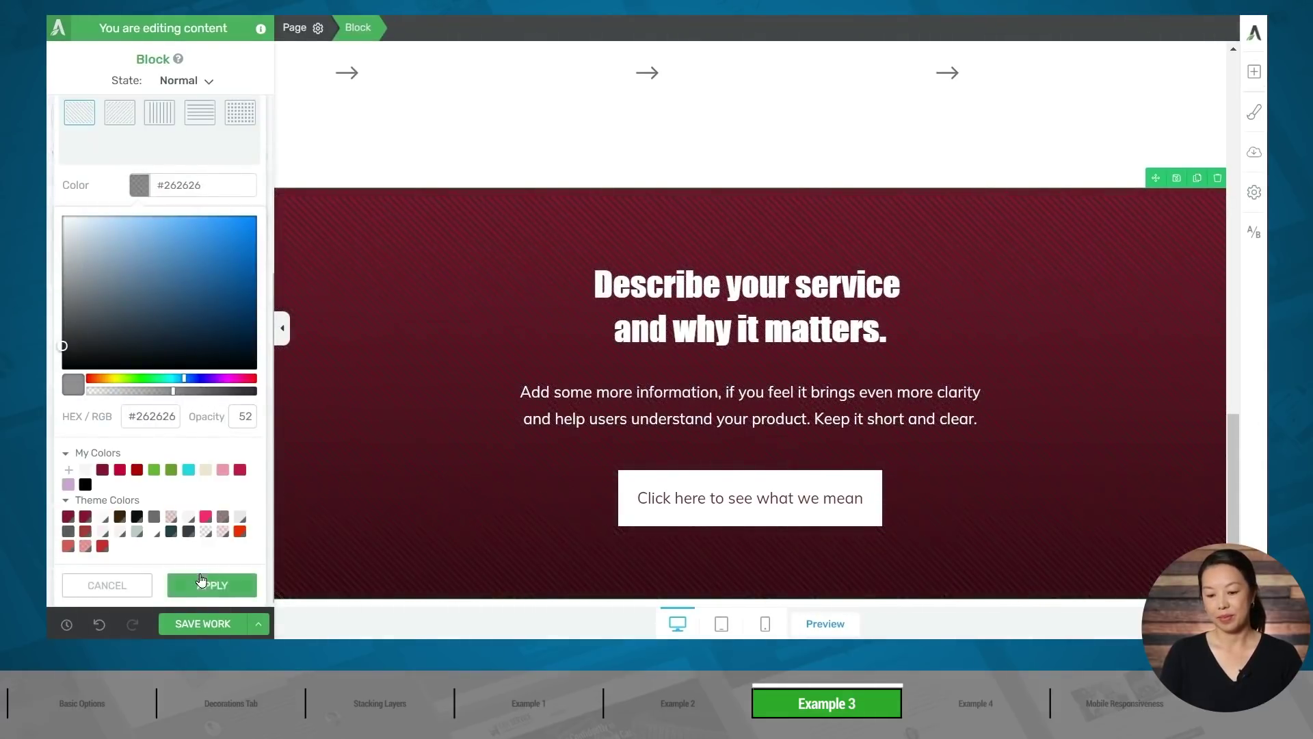
{"action": "left_click", "coordinate": [209, 444]}
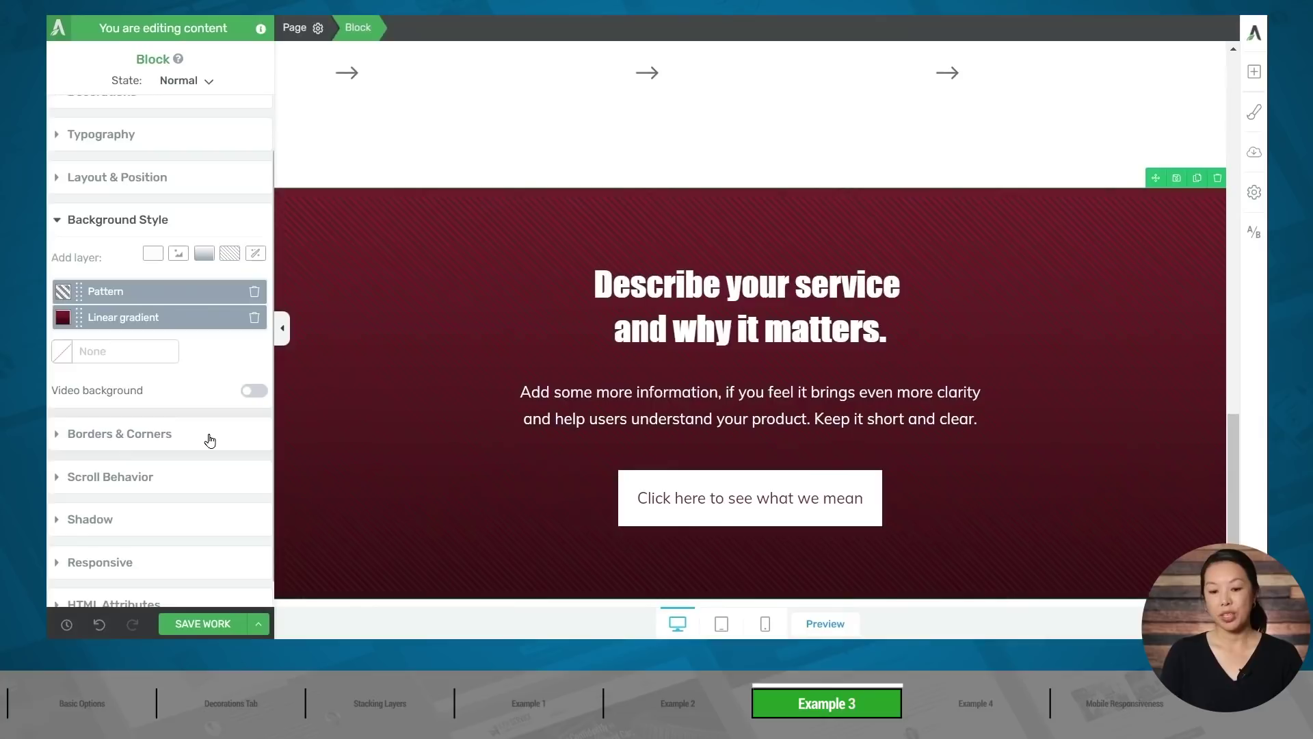
Step: Decorate the top edge of the "Describe your service" block with the Grunge Brush 02 fancy divider
{"action": "scroll", "coordinate": [210, 442], "scroll_direction": "up", "scroll_amount": 2}
{"action": "left_click", "coordinate": [120, 159]}
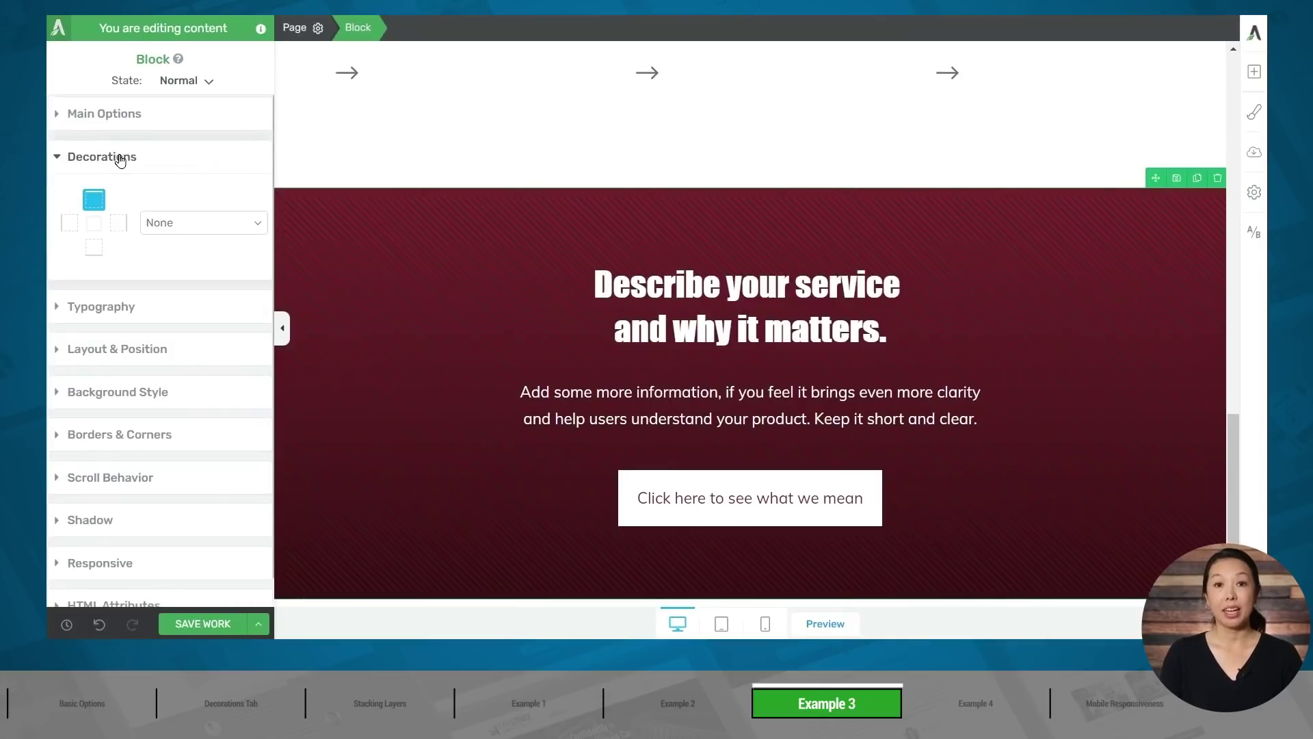
{"action": "left_click", "coordinate": [176, 222]}
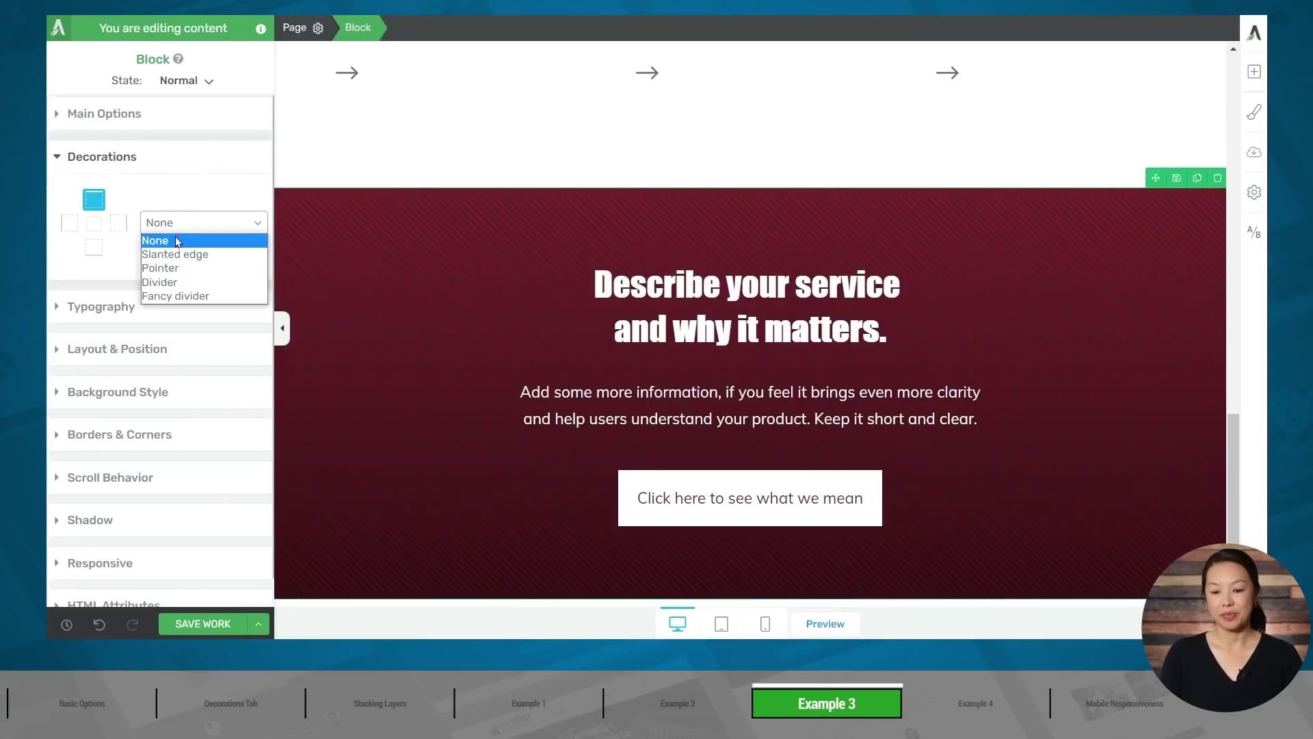
{"action": "left_click", "coordinate": [176, 295]}
{"action": "left_click", "coordinate": [193, 285]}
{"action": "scroll", "coordinate": [573, 333], "scroll_direction": "down", "scroll_amount": 10}
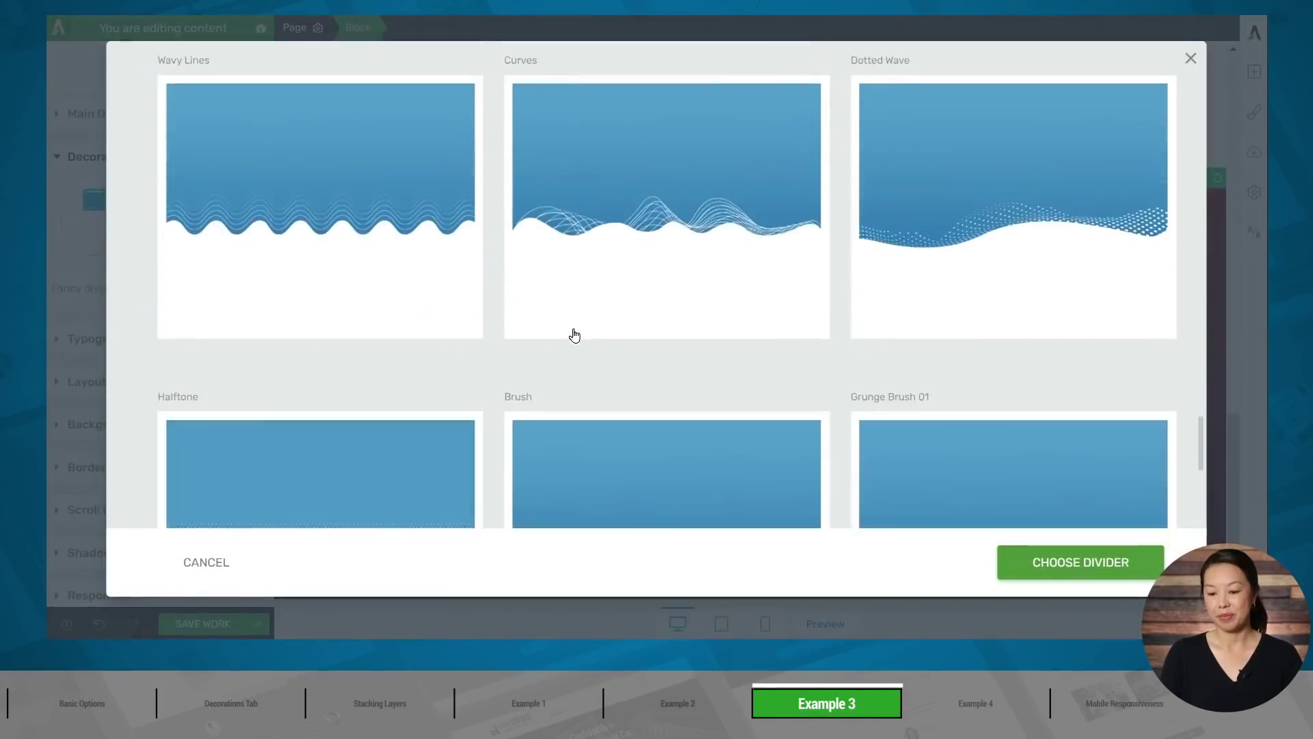
{"action": "scroll", "coordinate": [573, 332], "scroll_direction": "down", "scroll_amount": 5}
{"action": "left_click", "coordinate": [401, 223]}
{"action": "left_click", "coordinate": [1081, 562]}
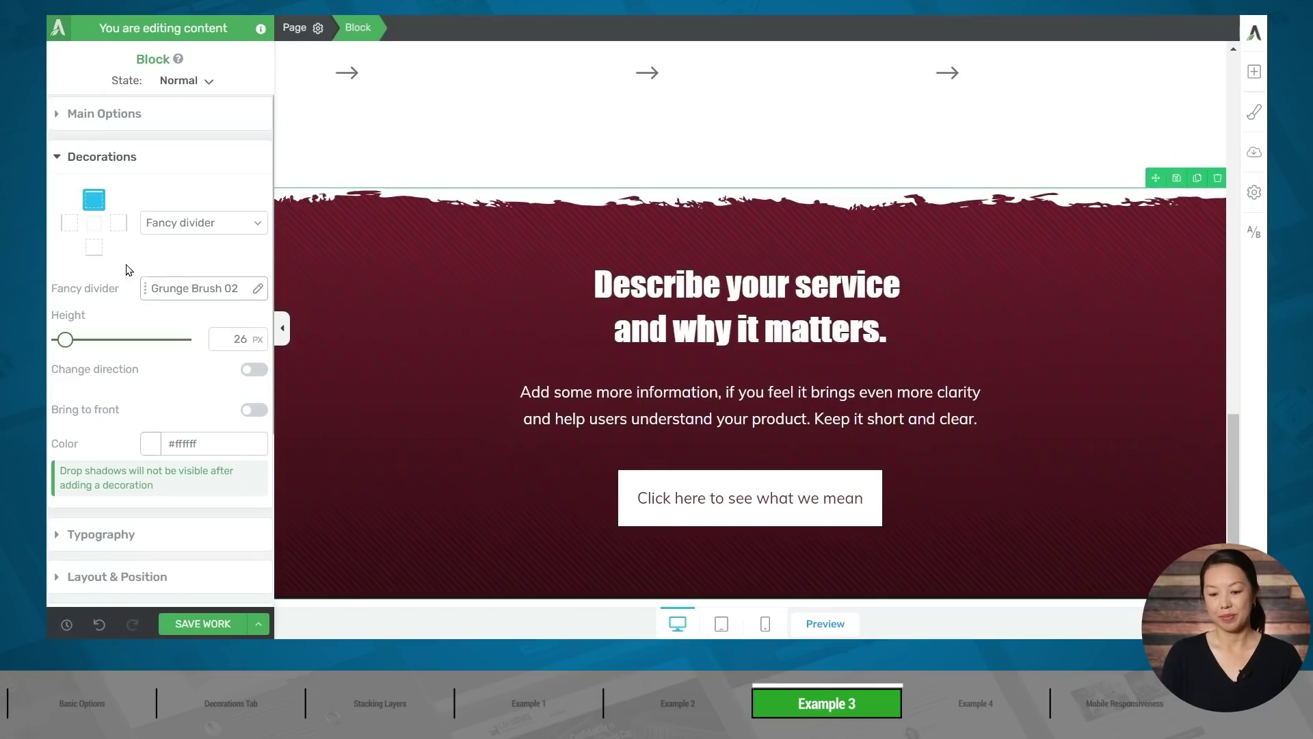
Step: Decorate the bottom edge of the "Describe your service" block with a grunge brush fancy divider
{"action": "left_click", "coordinate": [94, 247]}
{"action": "left_click", "coordinate": [202, 225]}
{"action": "left_click", "coordinate": [184, 294]}
{"action": "left_click", "coordinate": [193, 288]}
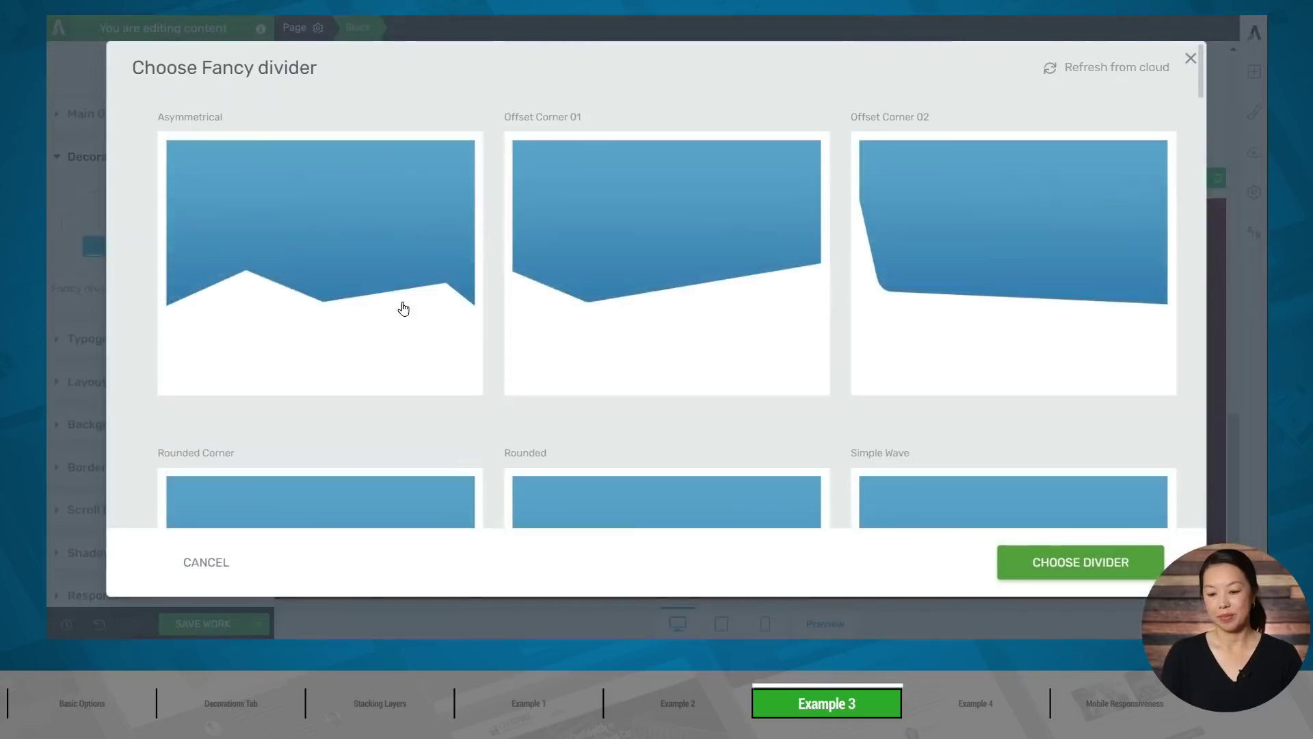
{"action": "scroll", "coordinate": [404, 310], "scroll_direction": "down", "scroll_amount": 15}
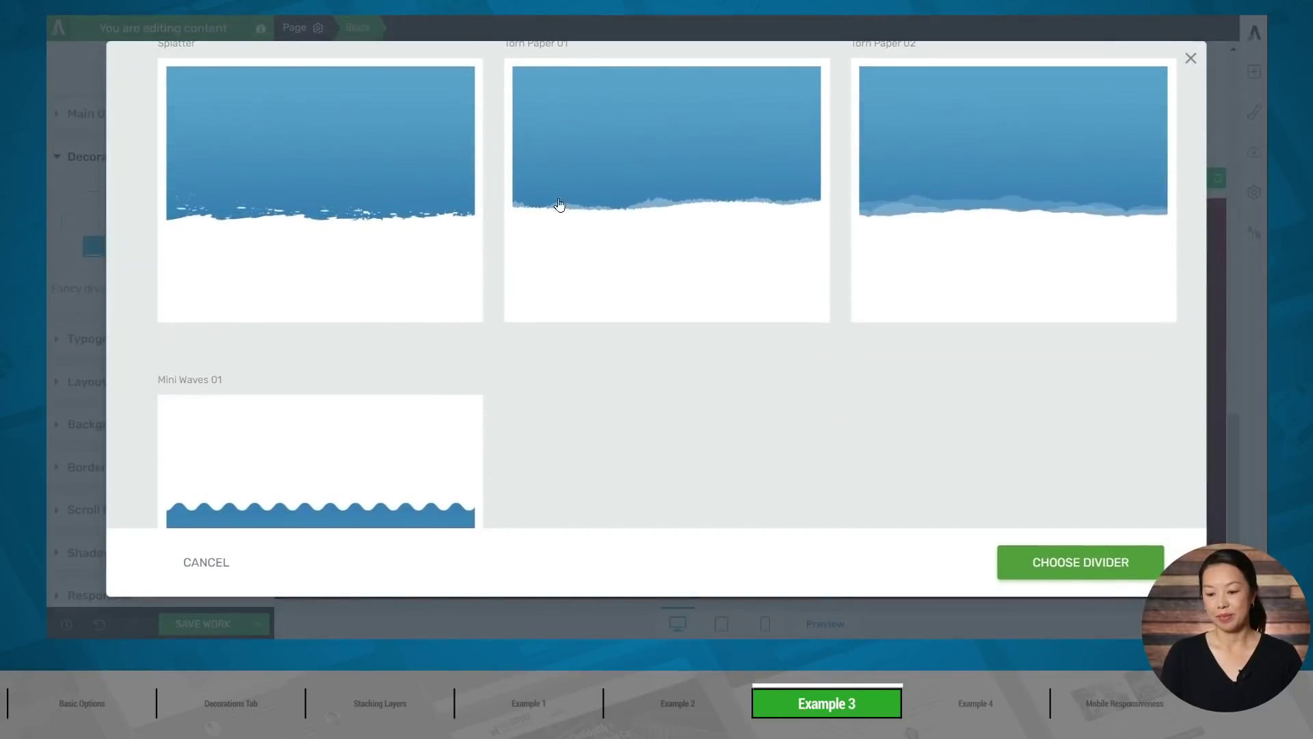
{"action": "scroll", "coordinate": [559, 204], "scroll_direction": "up", "scroll_amount": 5}
{"action": "left_click", "coordinate": [639, 211]}
{"action": "left_click", "coordinate": [1049, 563]}
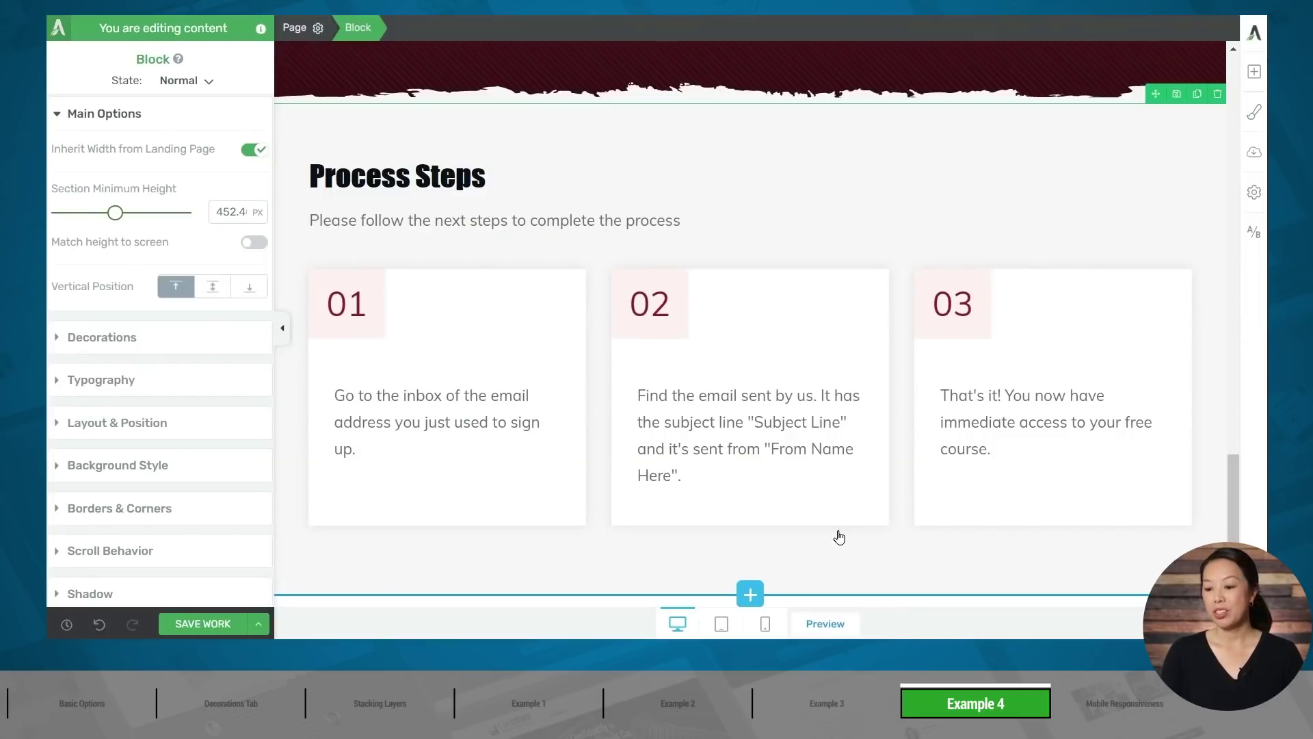
Step: Decorate the bottom edge of all Process Steps content boxes with the Torn Paper 02 fancy divider
{"action": "left_click", "coordinate": [814, 493]}
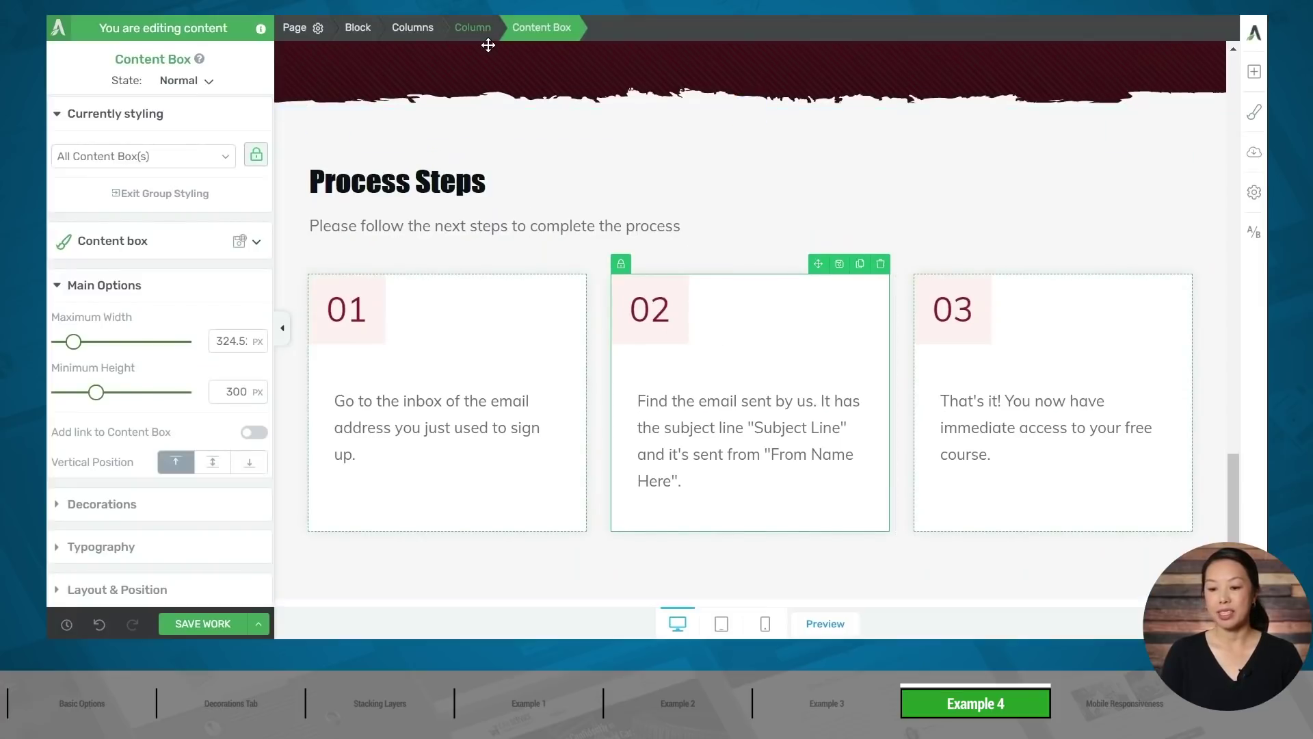
{"action": "left_click", "coordinate": [141, 504]}
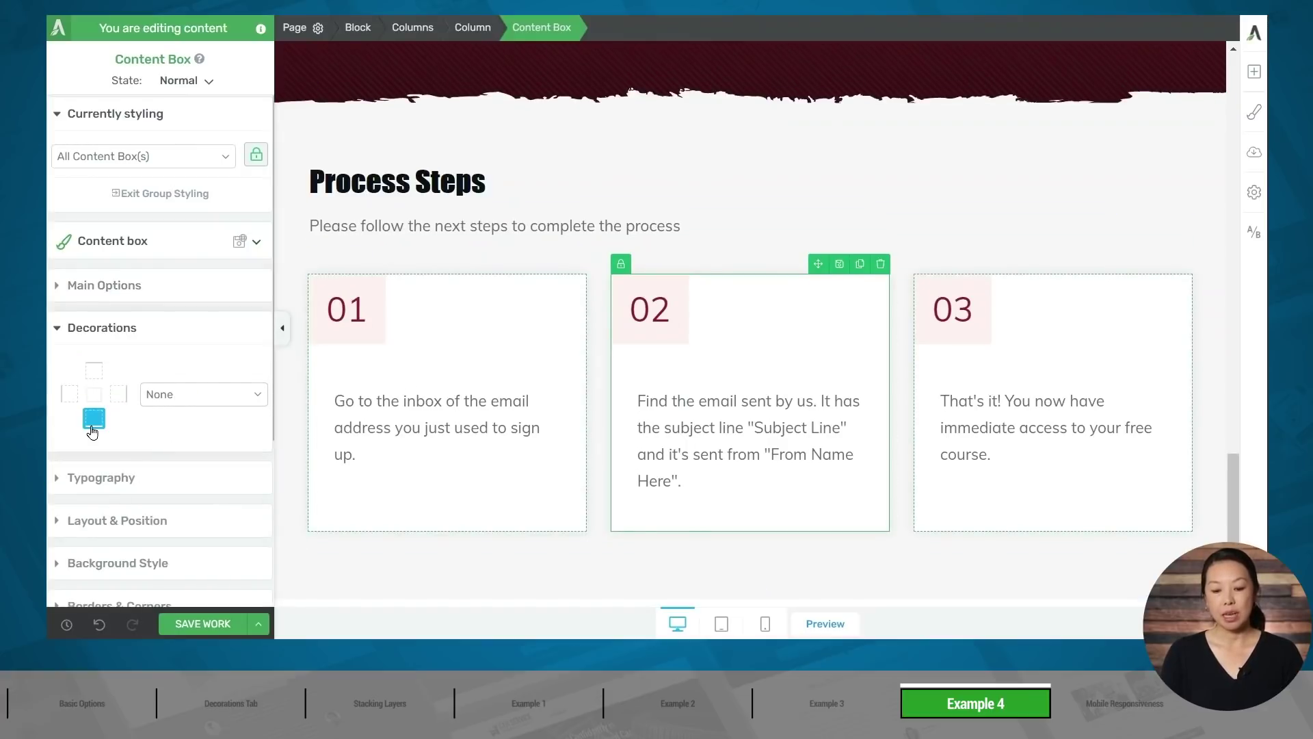
{"action": "left_click", "coordinate": [206, 395]}
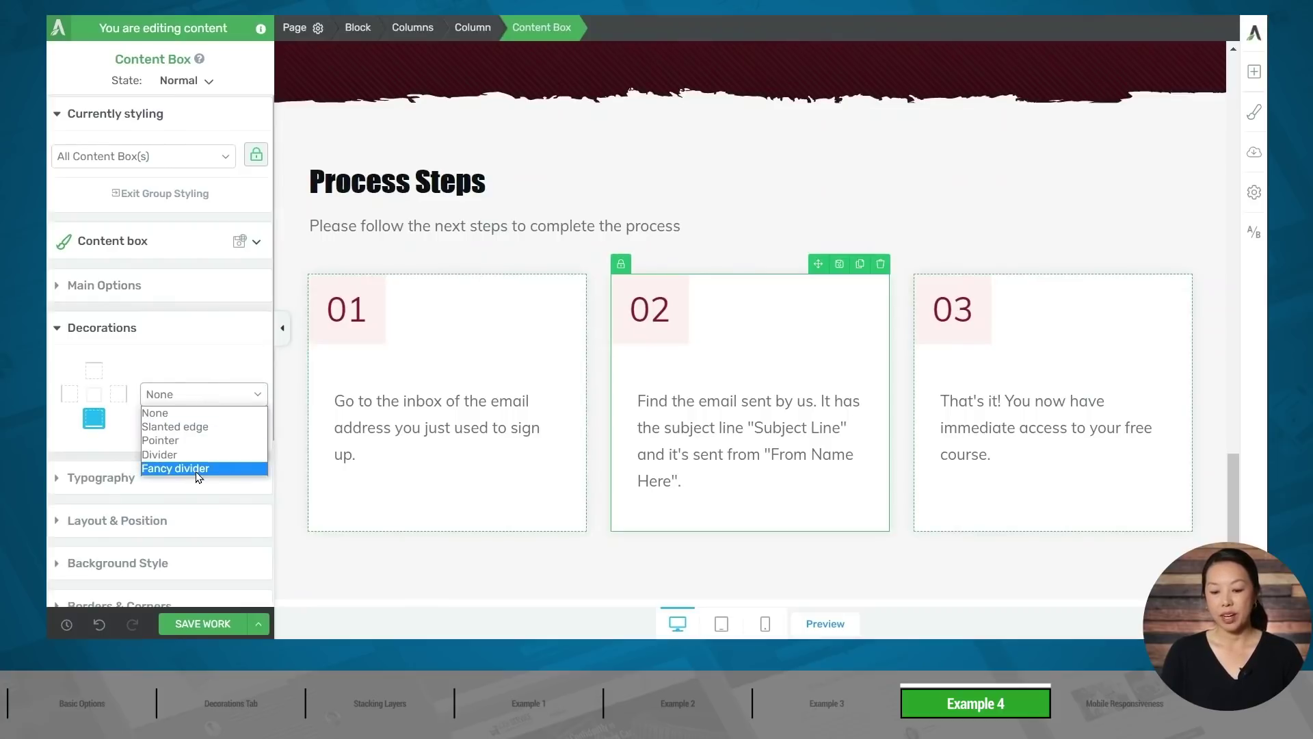
{"action": "left_click", "coordinate": [197, 470]}
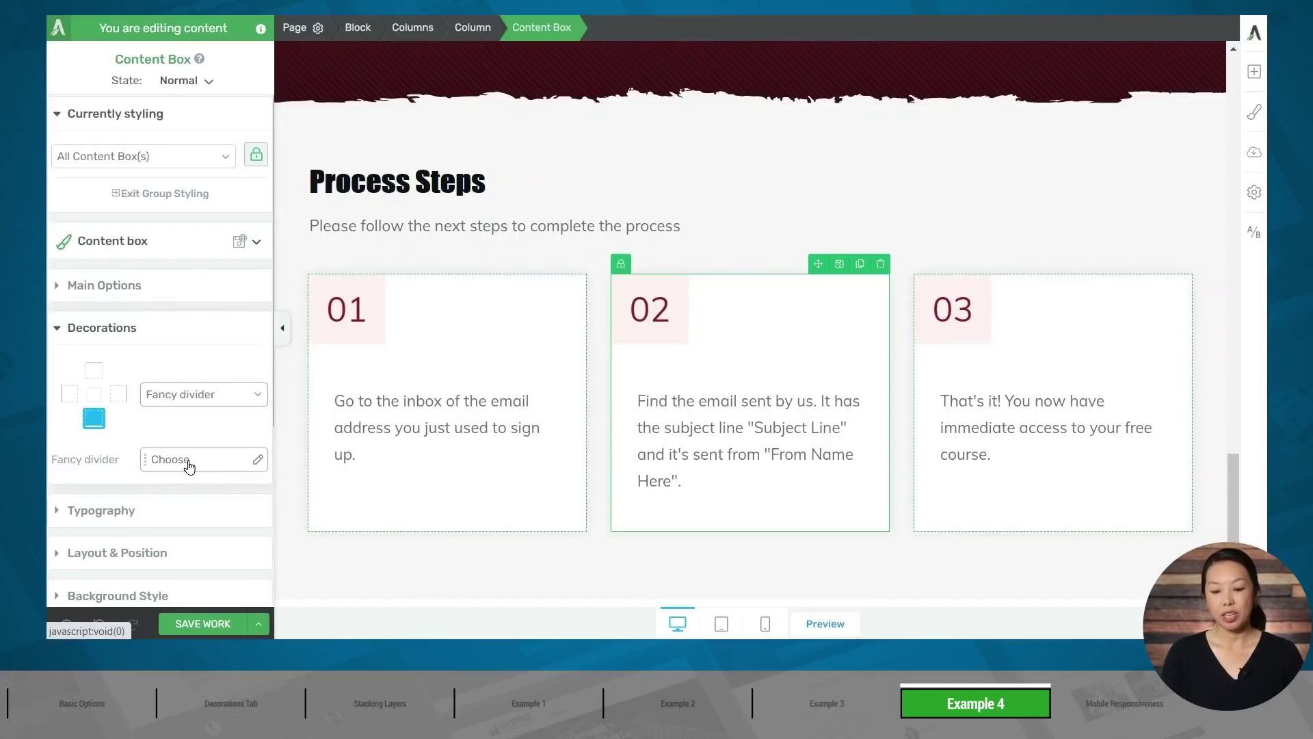
{"action": "left_click", "coordinate": [188, 467]}
{"action": "scroll", "coordinate": [824, 337], "scroll_direction": "down", "scroll_amount": 8}
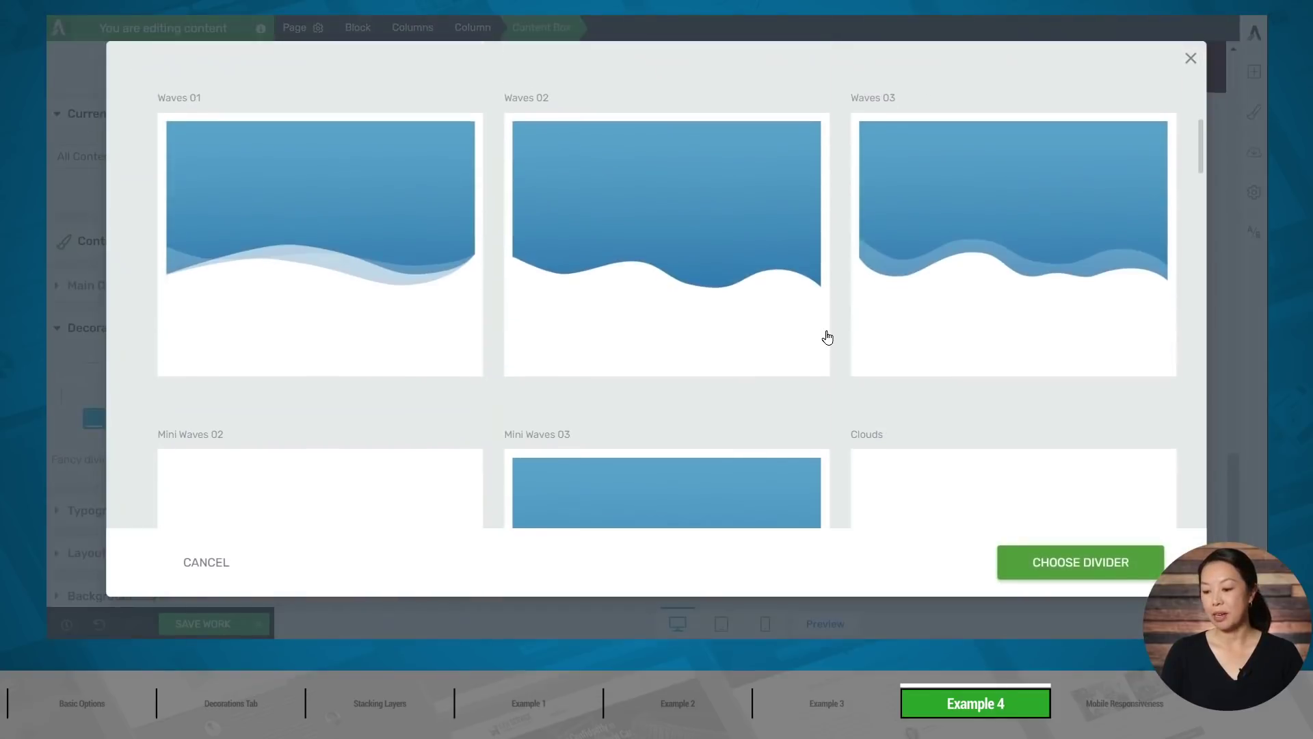
{"action": "scroll", "coordinate": [827, 337], "scroll_direction": "down", "scroll_amount": 12}
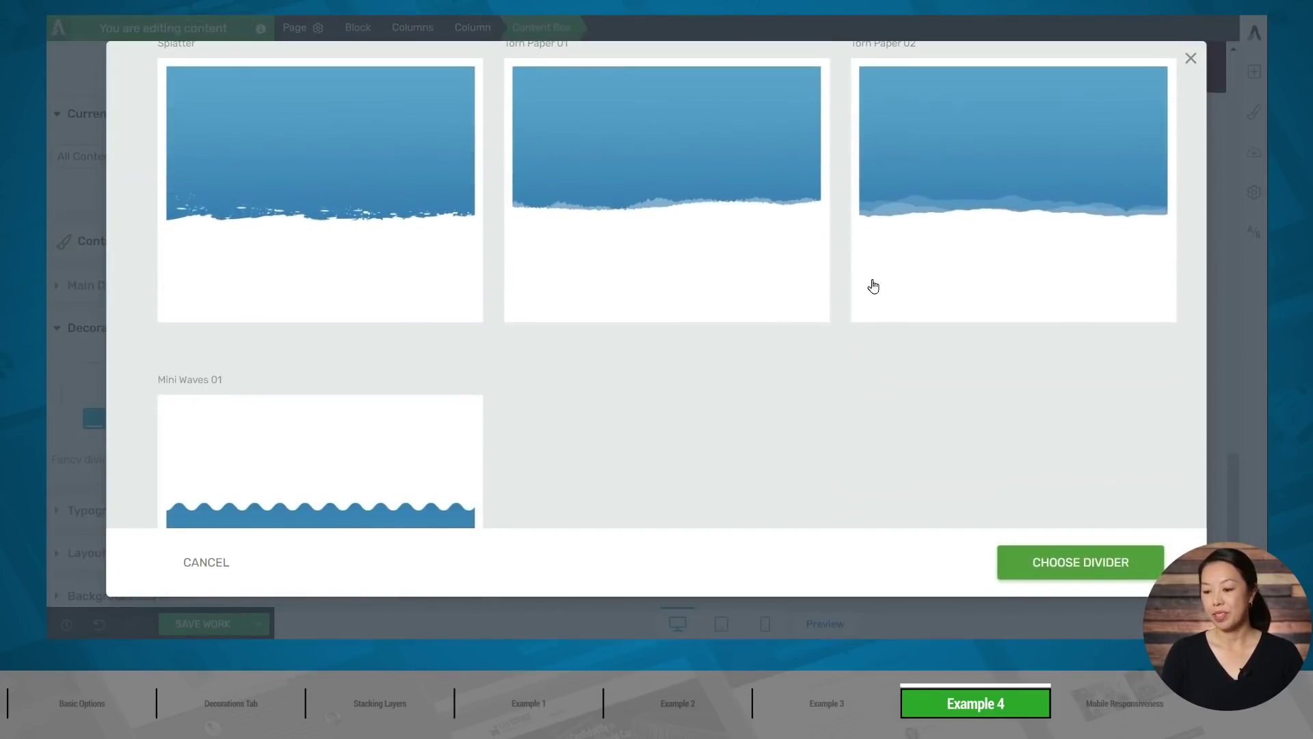
{"action": "left_click", "coordinate": [929, 176]}
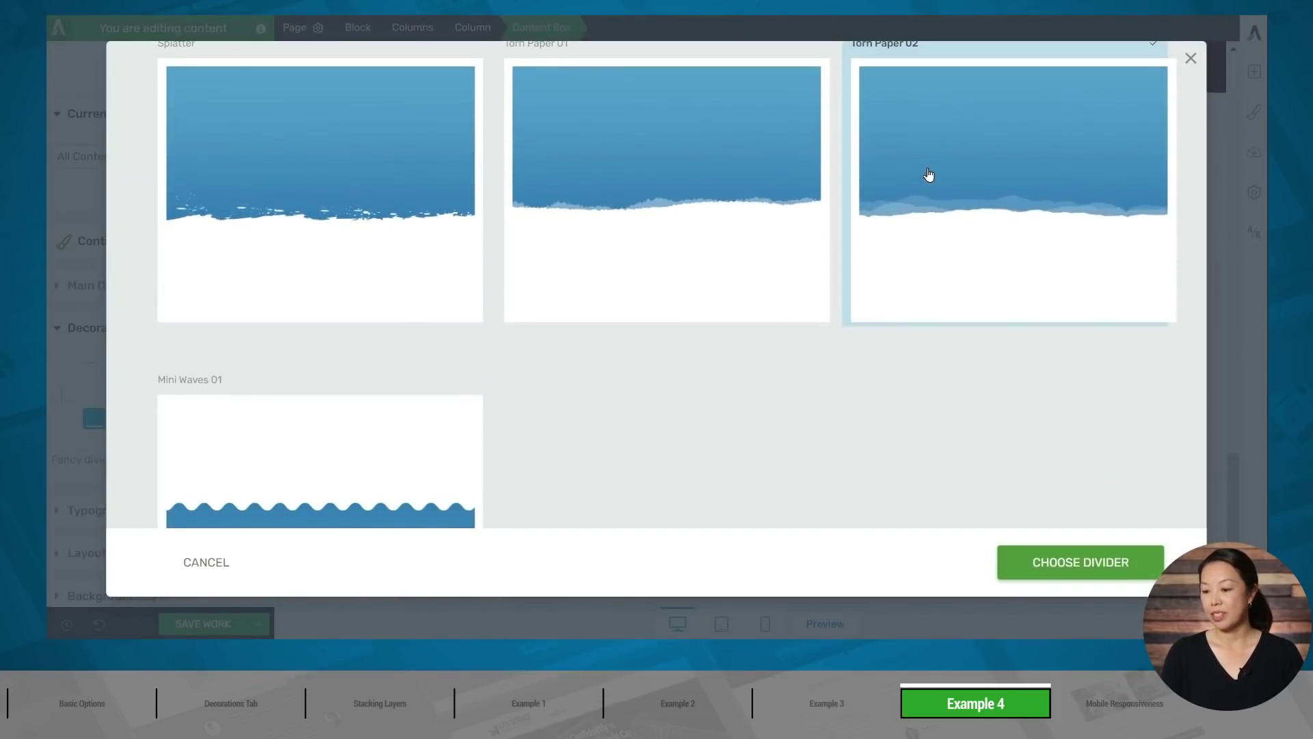
{"action": "left_click", "coordinate": [1096, 575]}
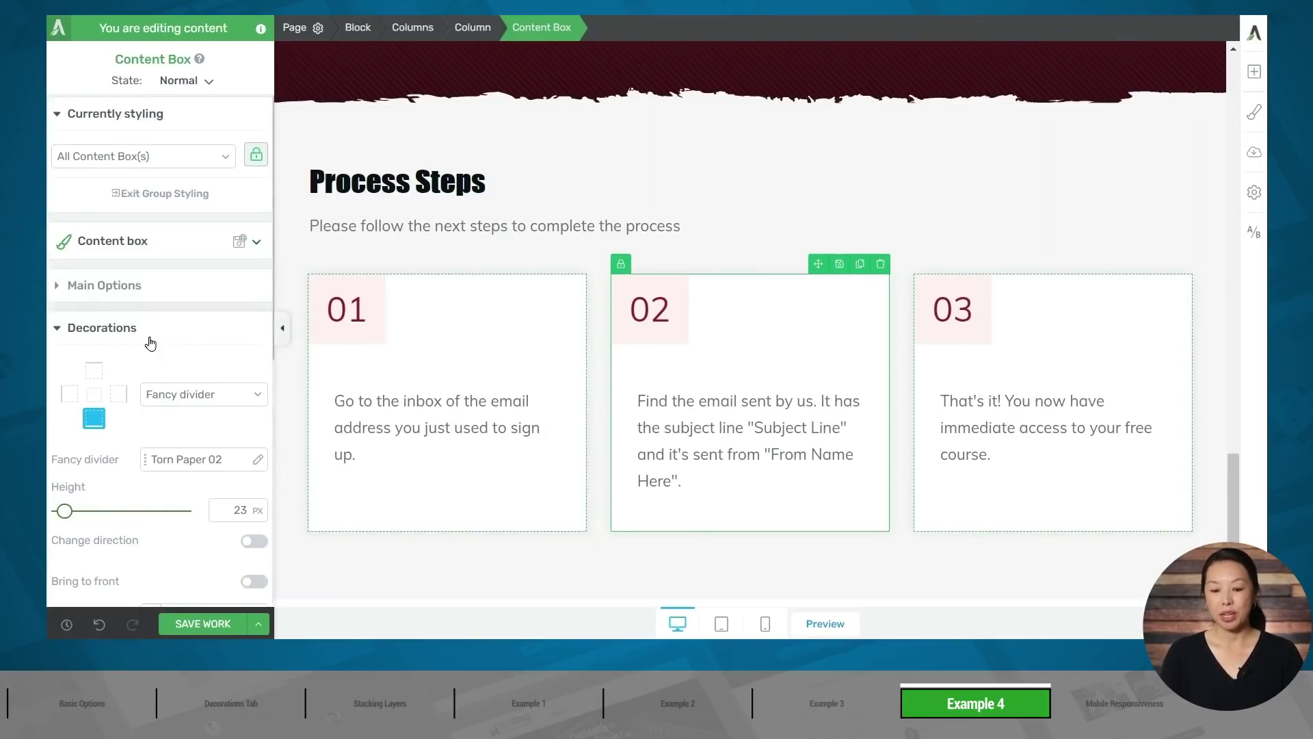
Step: Color the content boxes' torn paper divider Claret (#83142f) and set its height to 49 px
{"action": "scroll", "coordinate": [141, 342], "scroll_direction": "down", "scroll_amount": 3}
{"action": "left_click", "coordinate": [160, 448]}
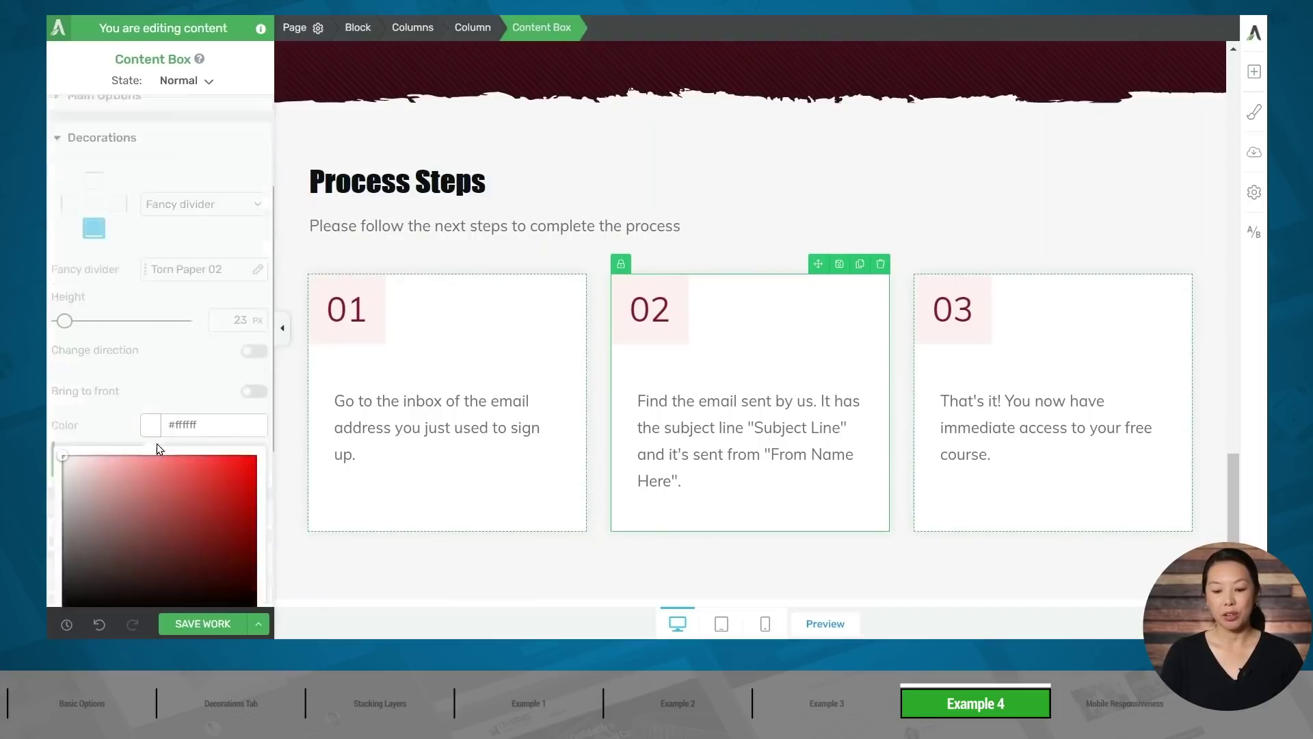
{"action": "left_click", "coordinate": [108, 452]}
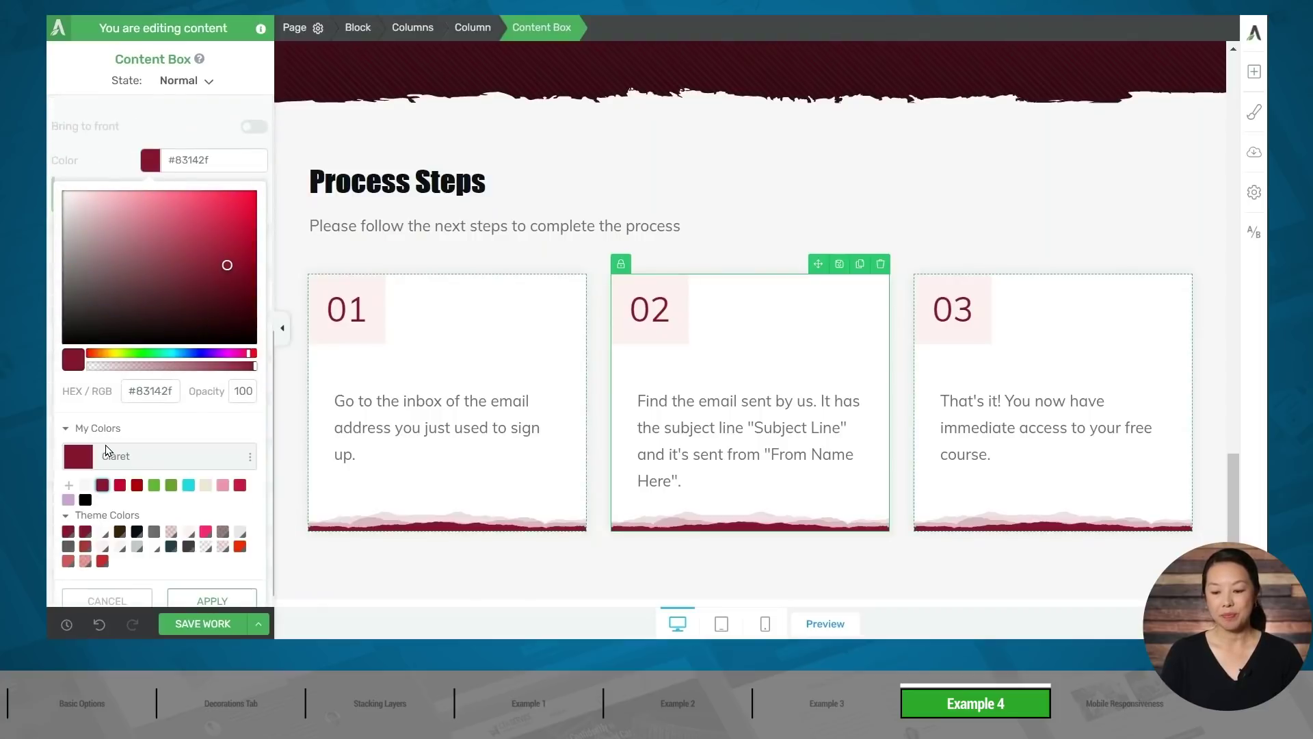
{"action": "left_click", "coordinate": [214, 601]}
{"action": "scroll", "coordinate": [199, 524], "scroll_direction": "up", "scroll_amount": 3}
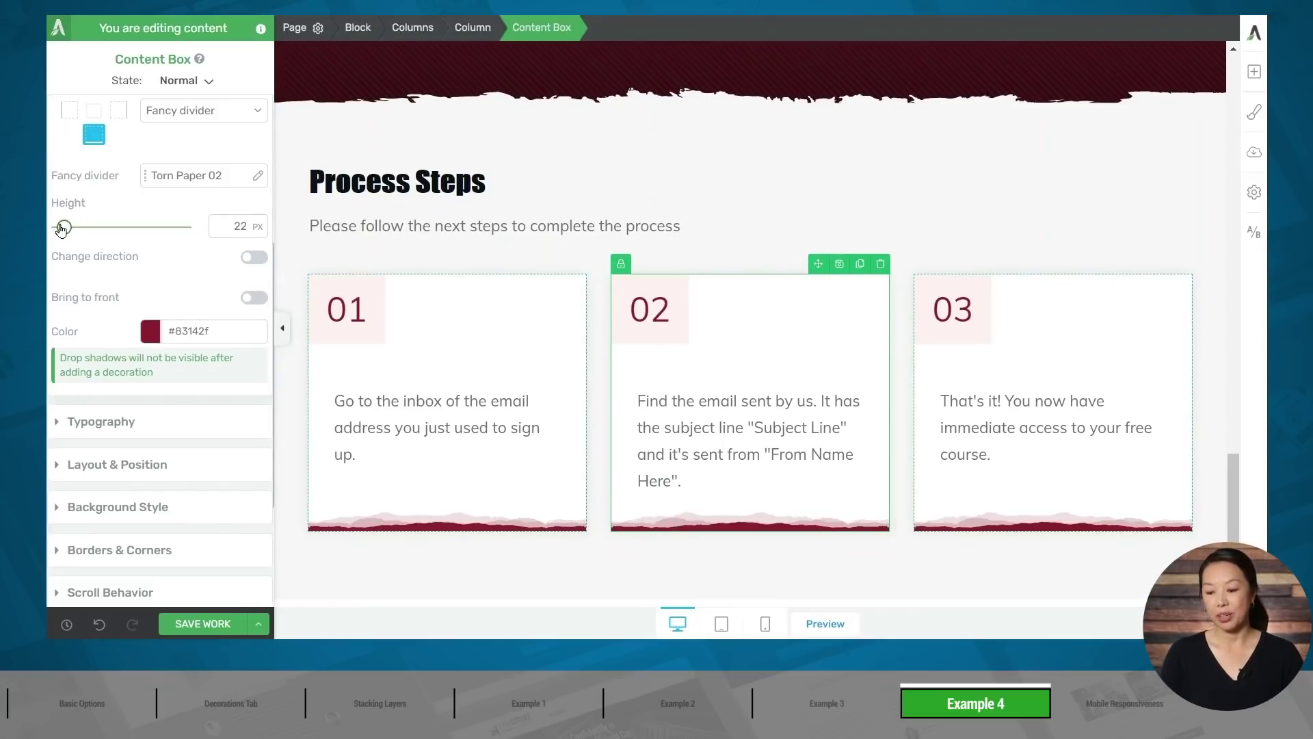
{"action": "left_click_drag", "start_coordinate": [62, 228], "coordinate": [70, 228]}
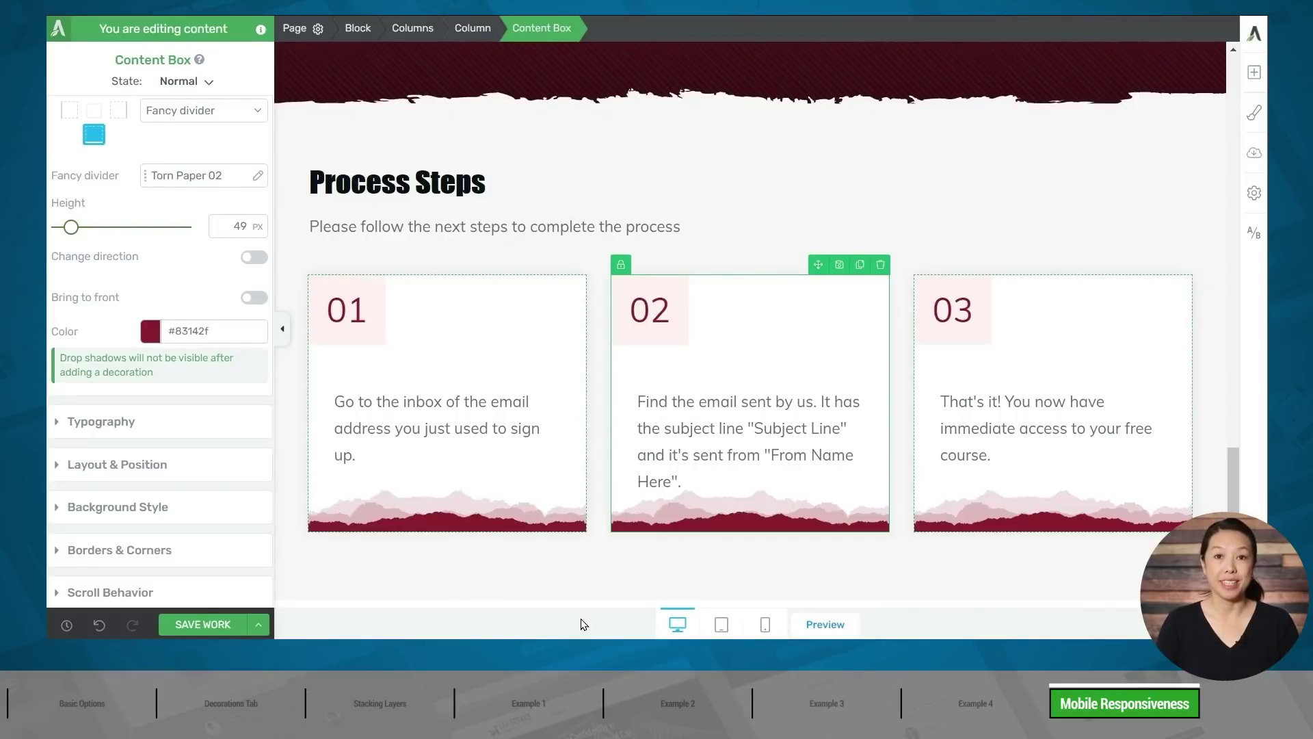
Step: In the tablet layout, set the top padding of the "Why work with us?" block under the dripping divider to 160 px
{"action": "left_click", "coordinate": [721, 625]}
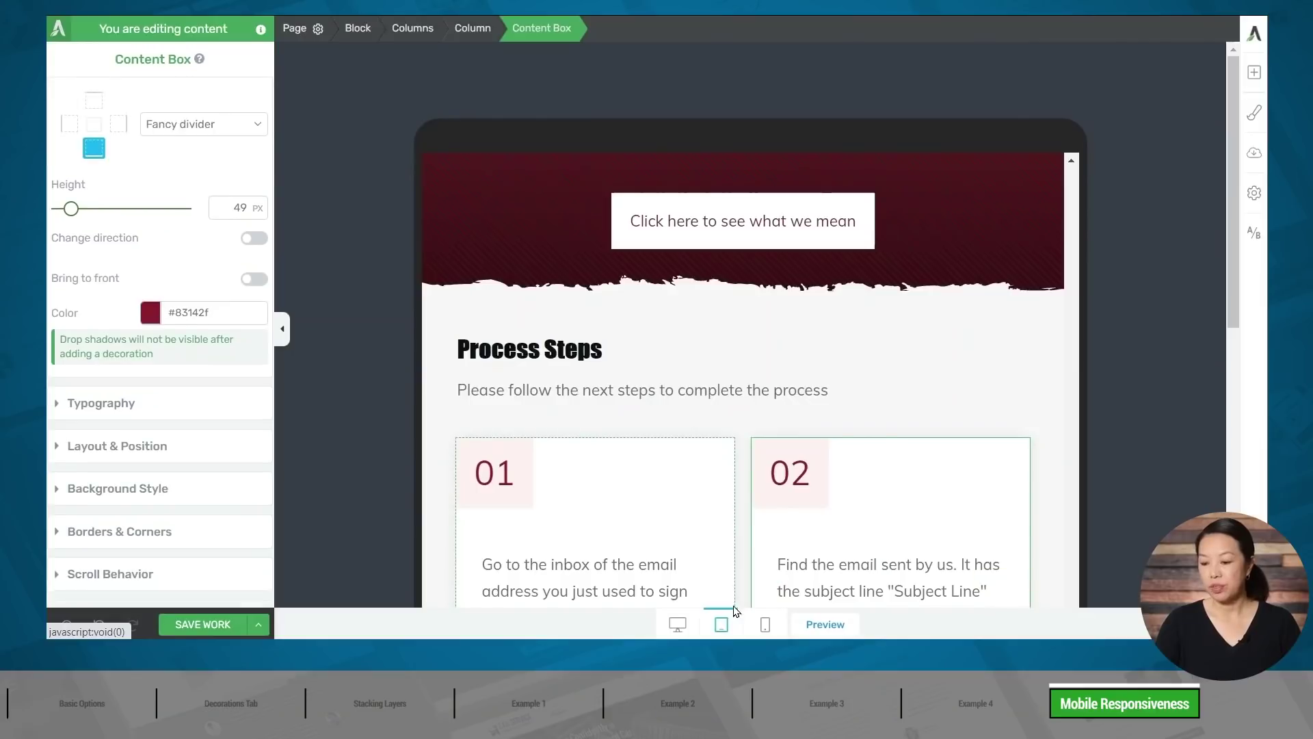
{"action": "scroll", "coordinate": [964, 367], "scroll_direction": "up", "scroll_amount": 10}
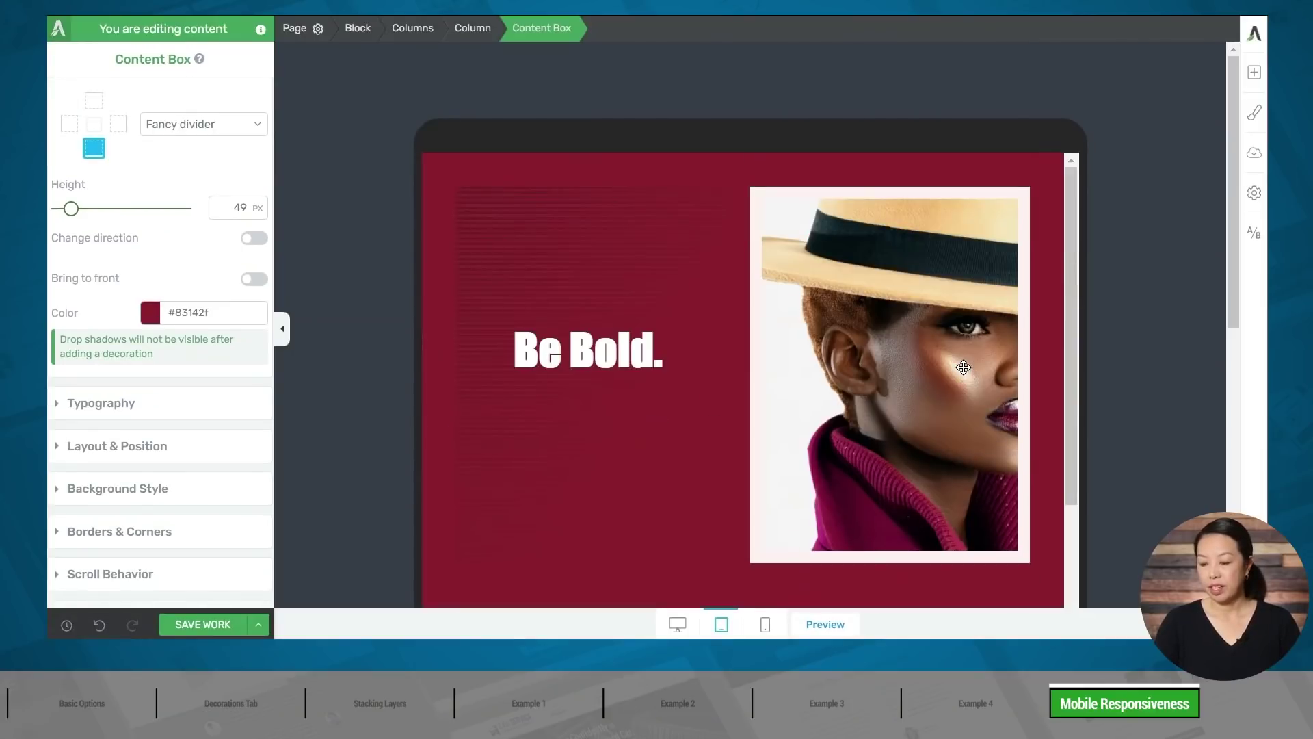
{"action": "scroll", "coordinate": [1005, 367], "scroll_direction": "down", "scroll_amount": 5}
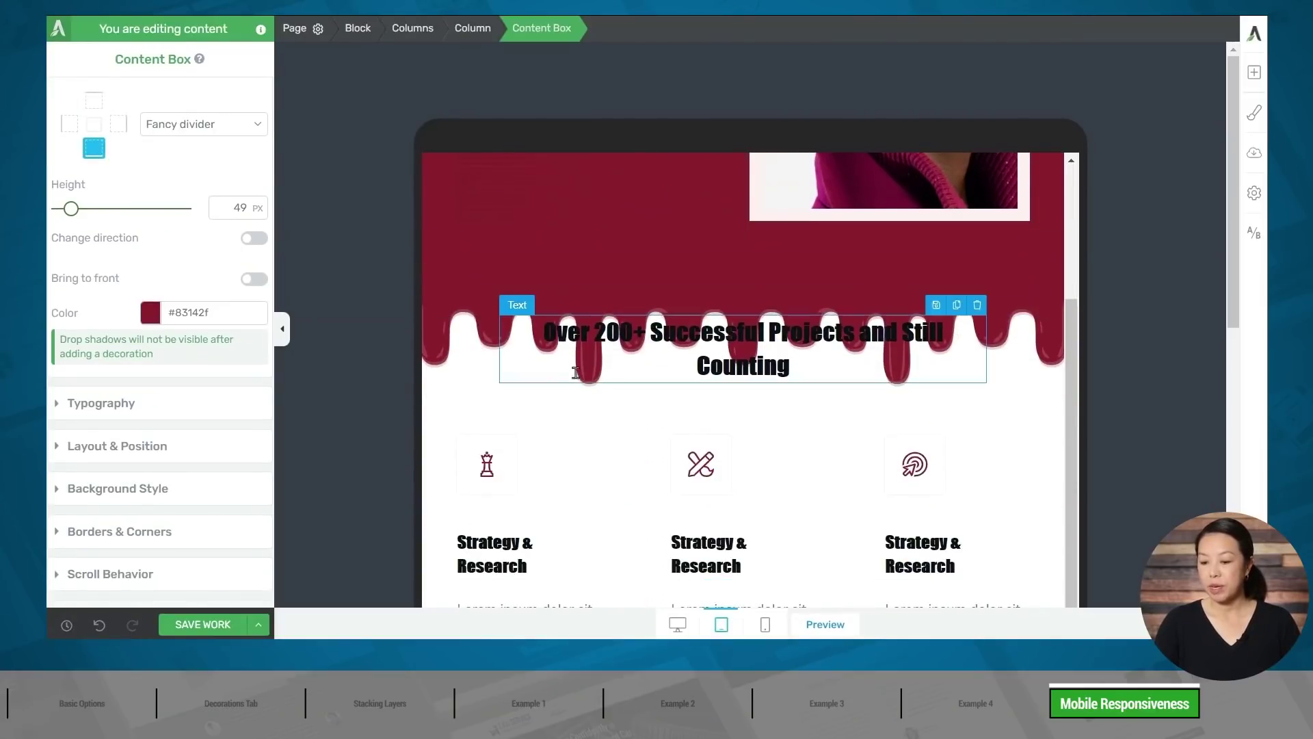
{"action": "left_click", "coordinate": [1020, 408]}
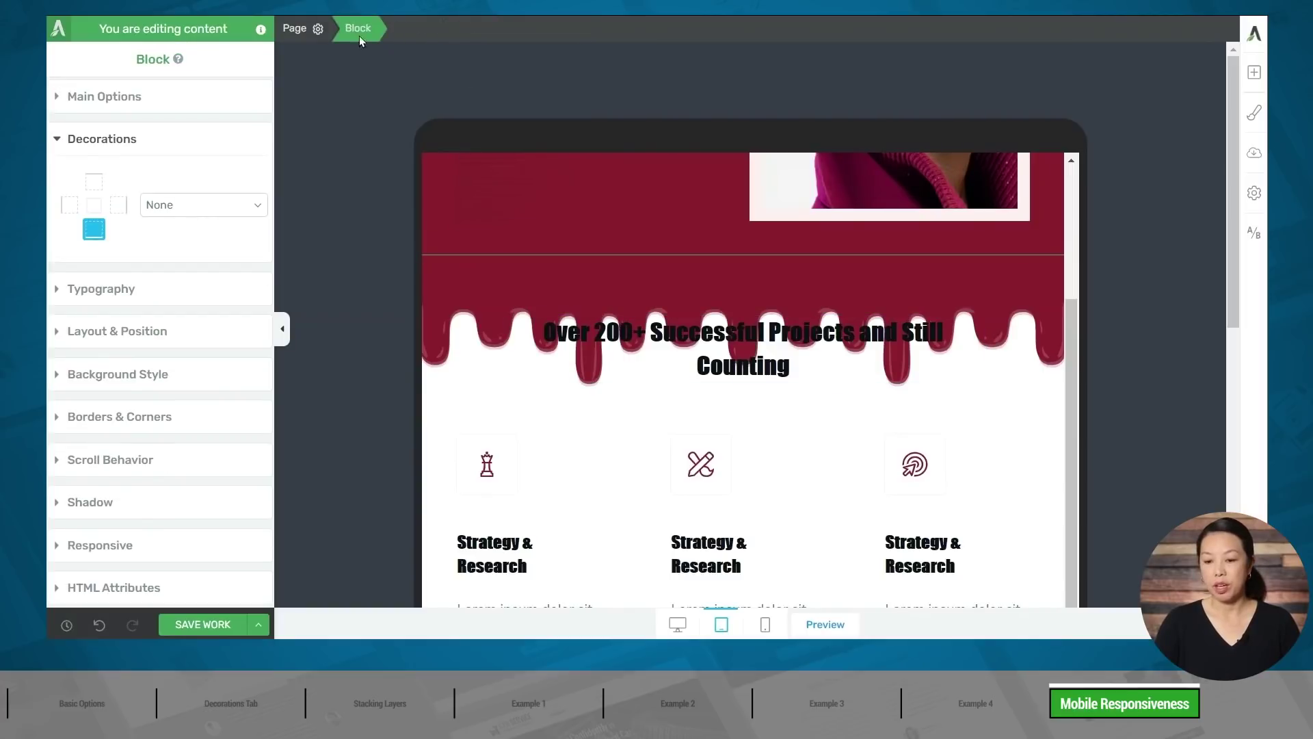
{"action": "left_click", "coordinate": [145, 346]}
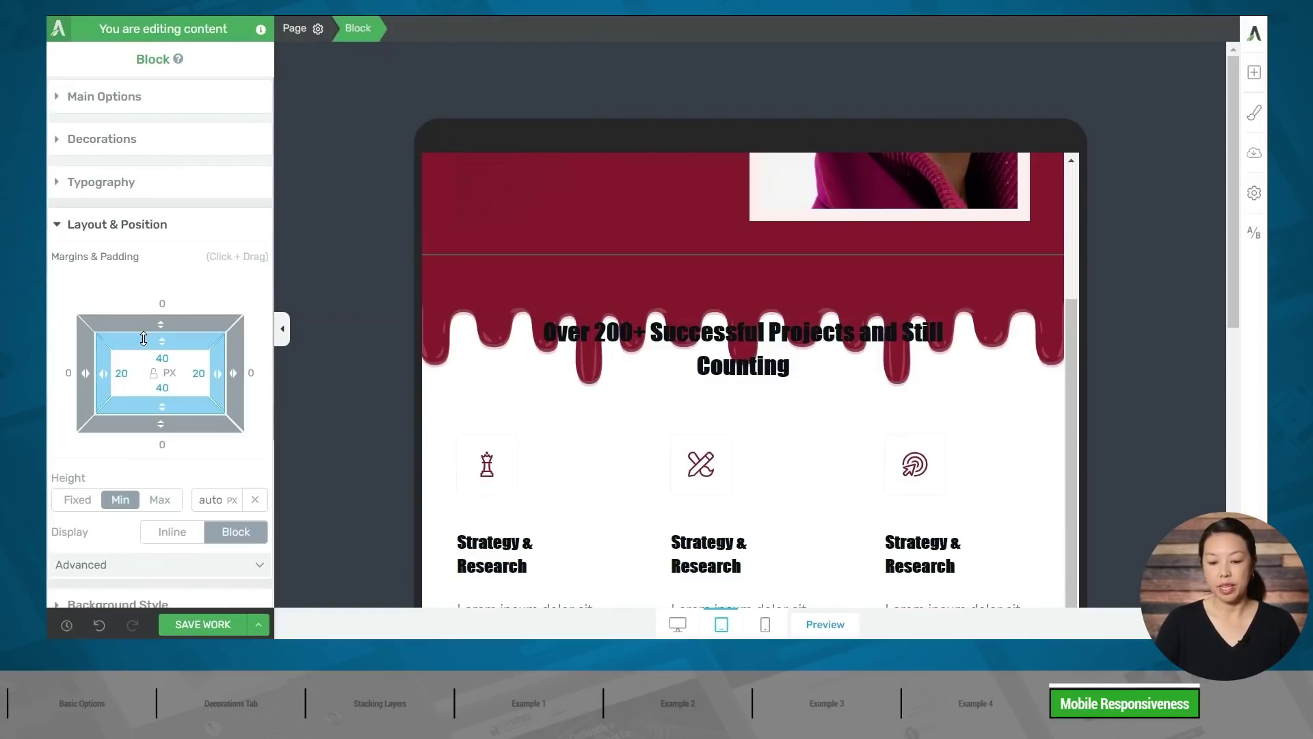
{"action": "left_click", "coordinate": [191, 355]}
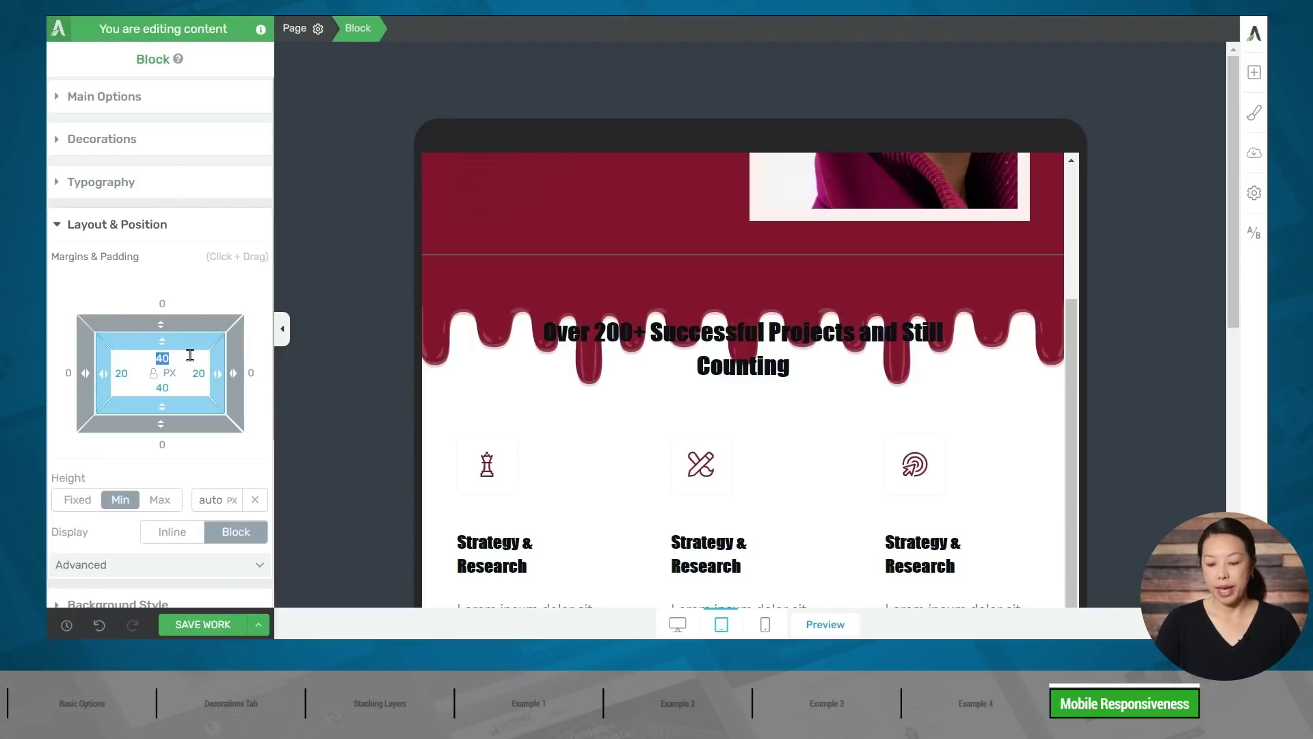
{"action": "type", "text": "0"}
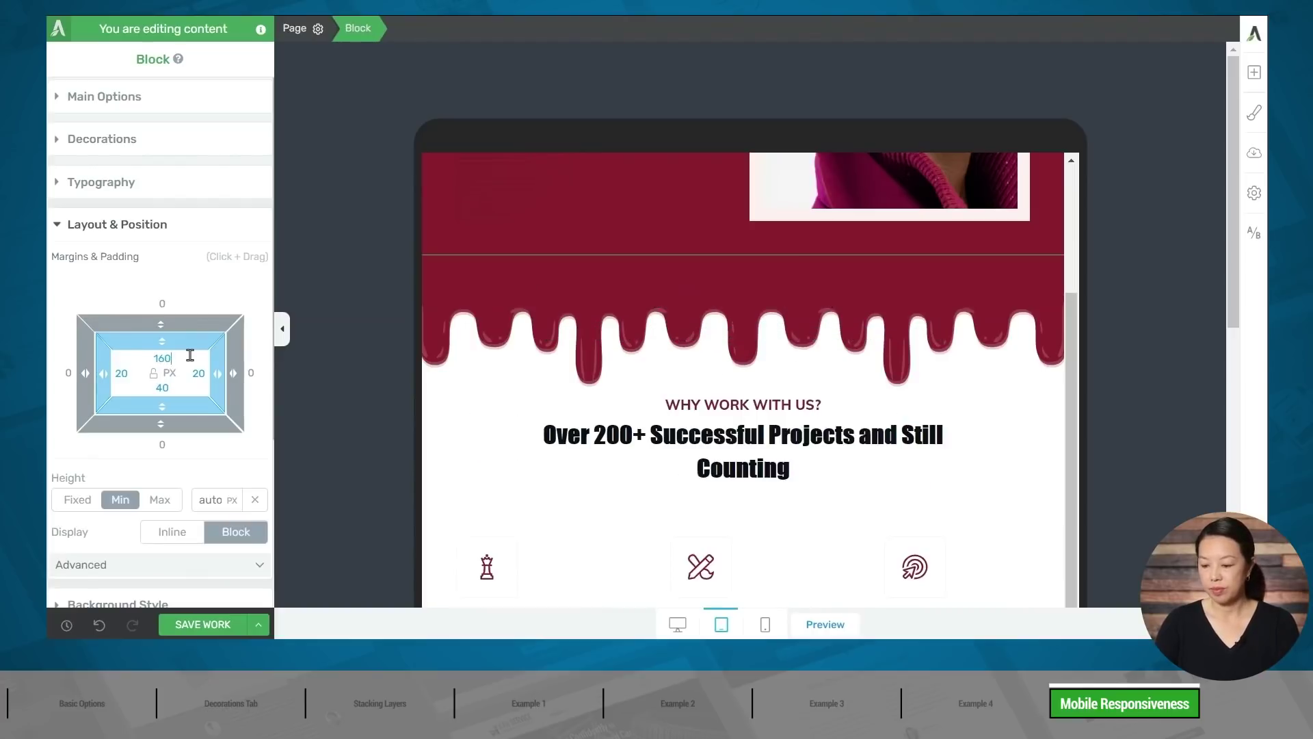
Step: Set the top and bottom padding of the "Describe your service" block to 80 px in the tablet layout
{"action": "scroll", "coordinate": [513, 397], "scroll_direction": "down", "scroll_amount": 5}
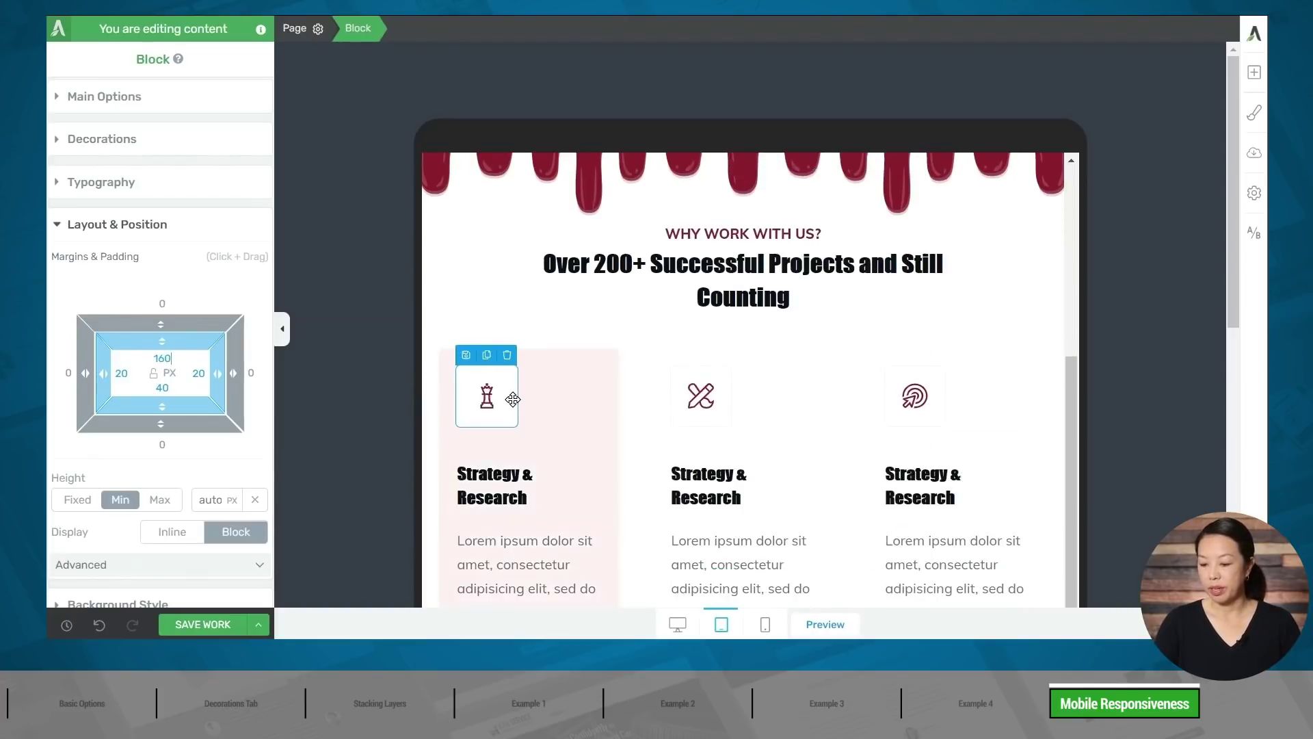
{"action": "scroll", "coordinate": [513, 400], "scroll_direction": "down", "scroll_amount": 7}
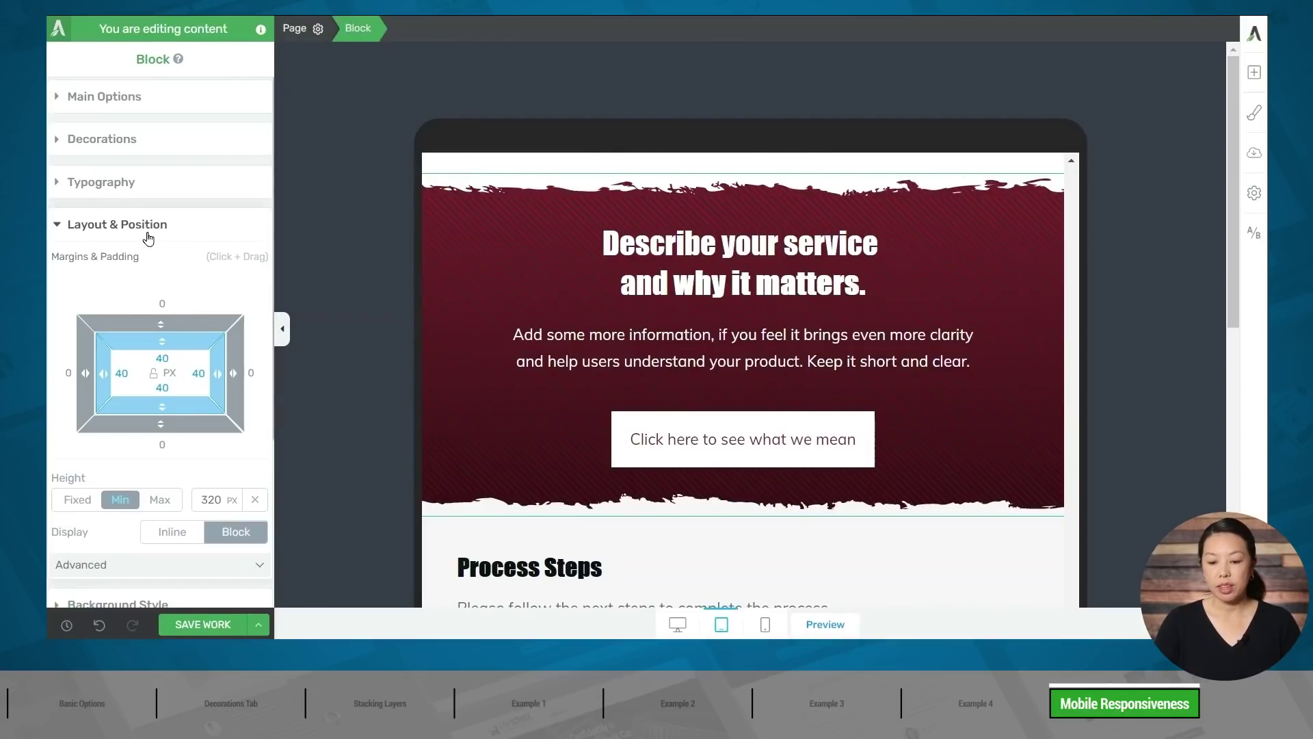
{"action": "left_click", "coordinate": [173, 359]}
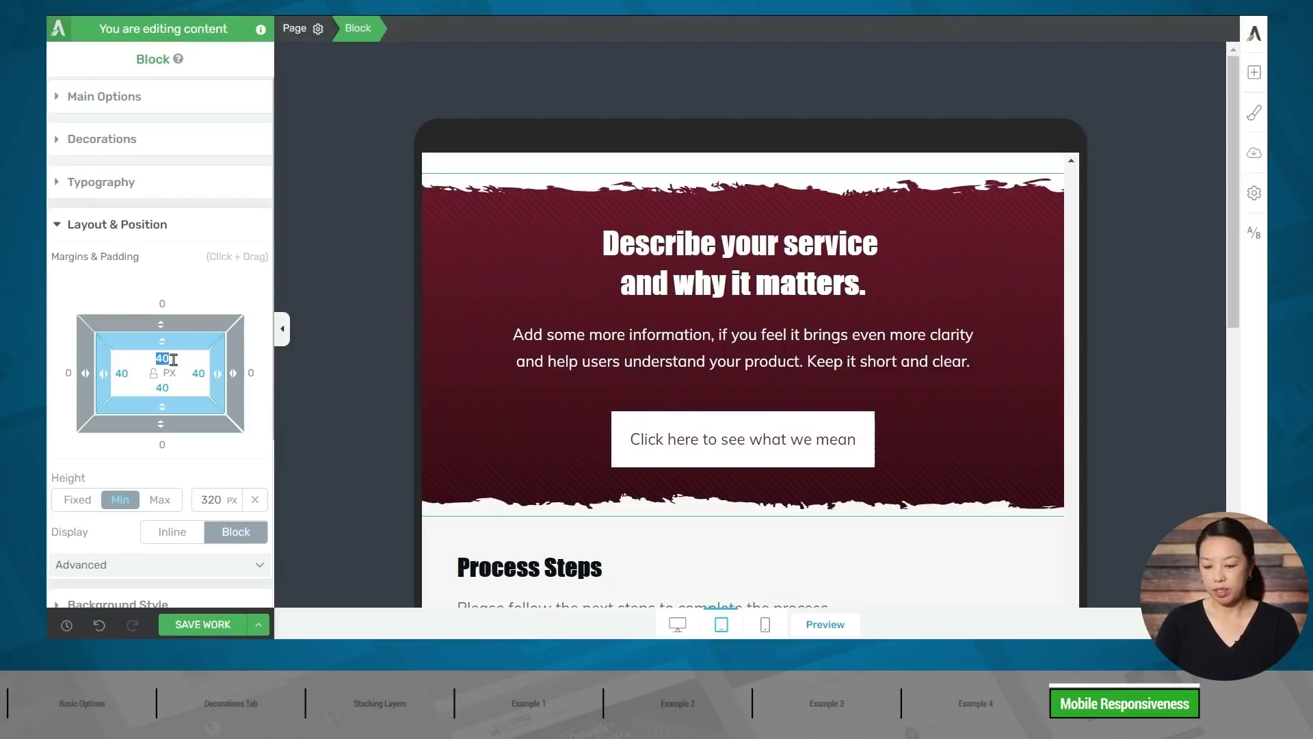
{"action": "type", "text": "80"}
{"action": "left_click", "coordinate": [165, 390]}
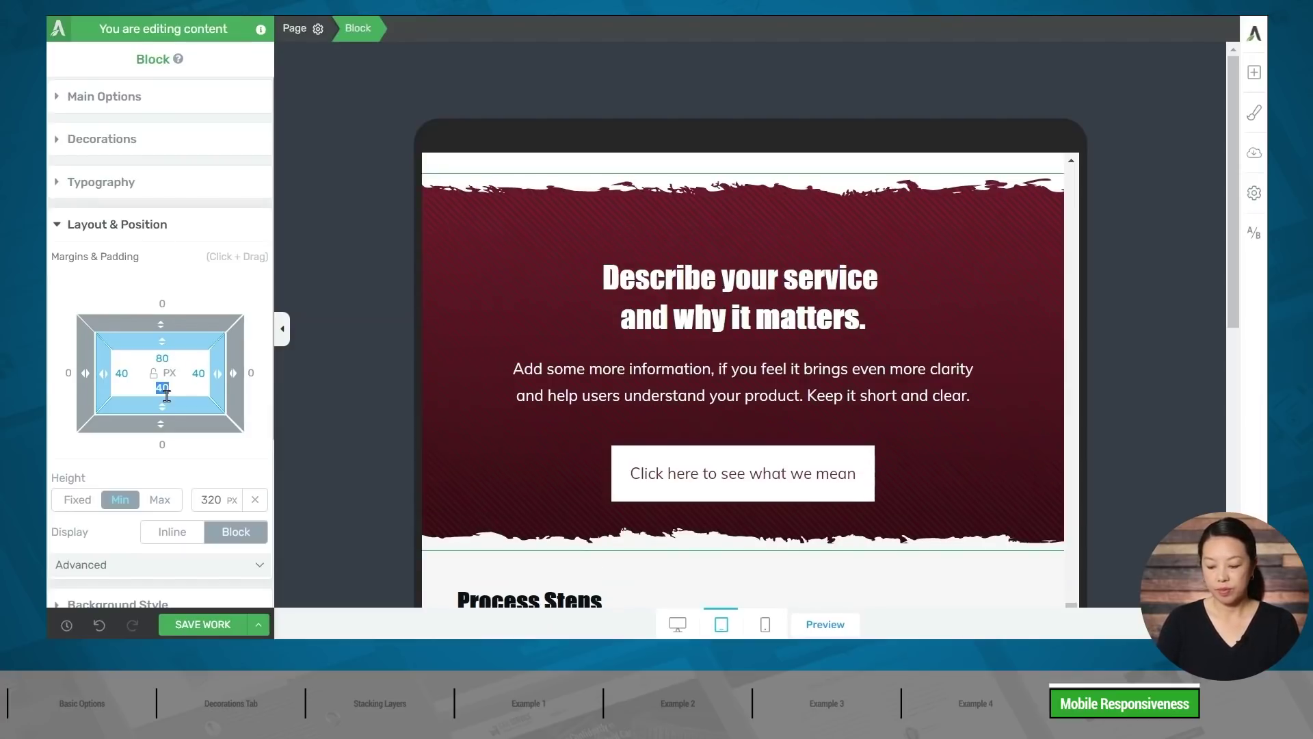
{"action": "type", "text": "80"}
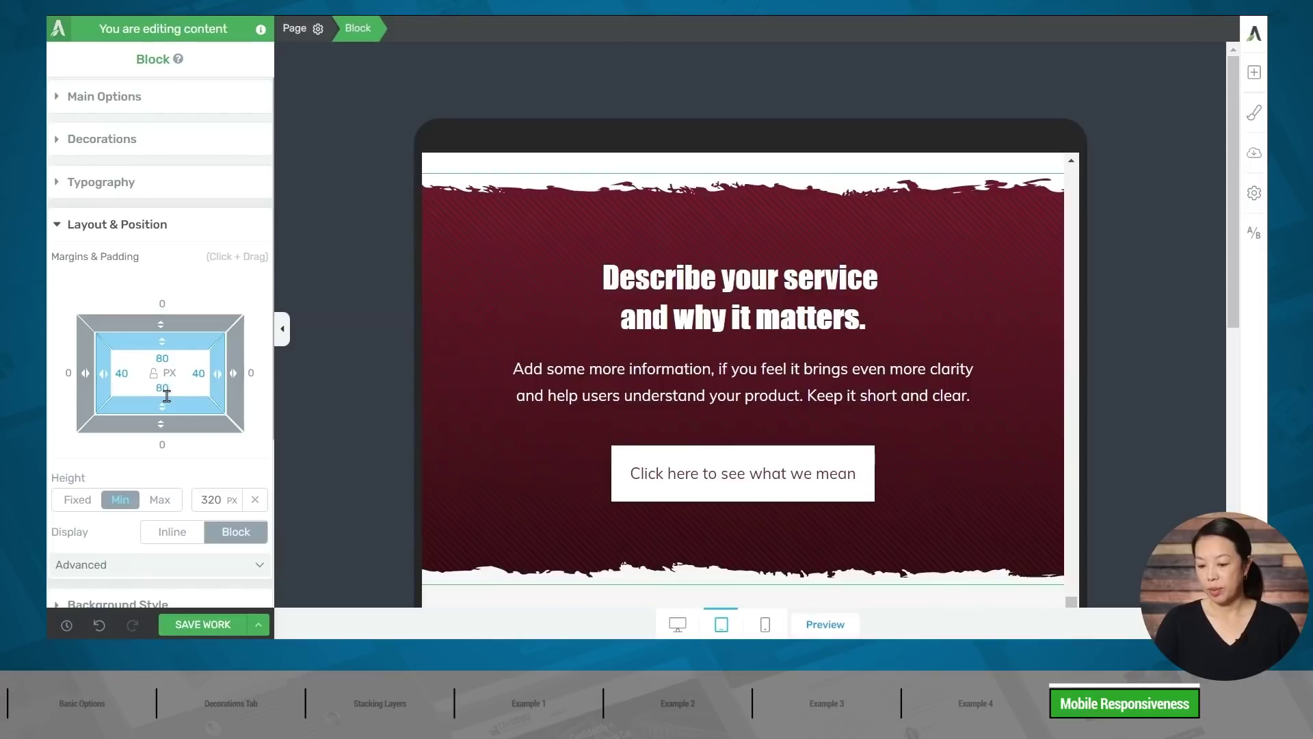
Step: In the mobile layout, set the top margin of the "Be Bold." heading to 40 px and of the portrait's content box to 30 px
{"action": "scroll", "coordinate": [455, 353], "scroll_direction": "down", "scroll_amount": 6}
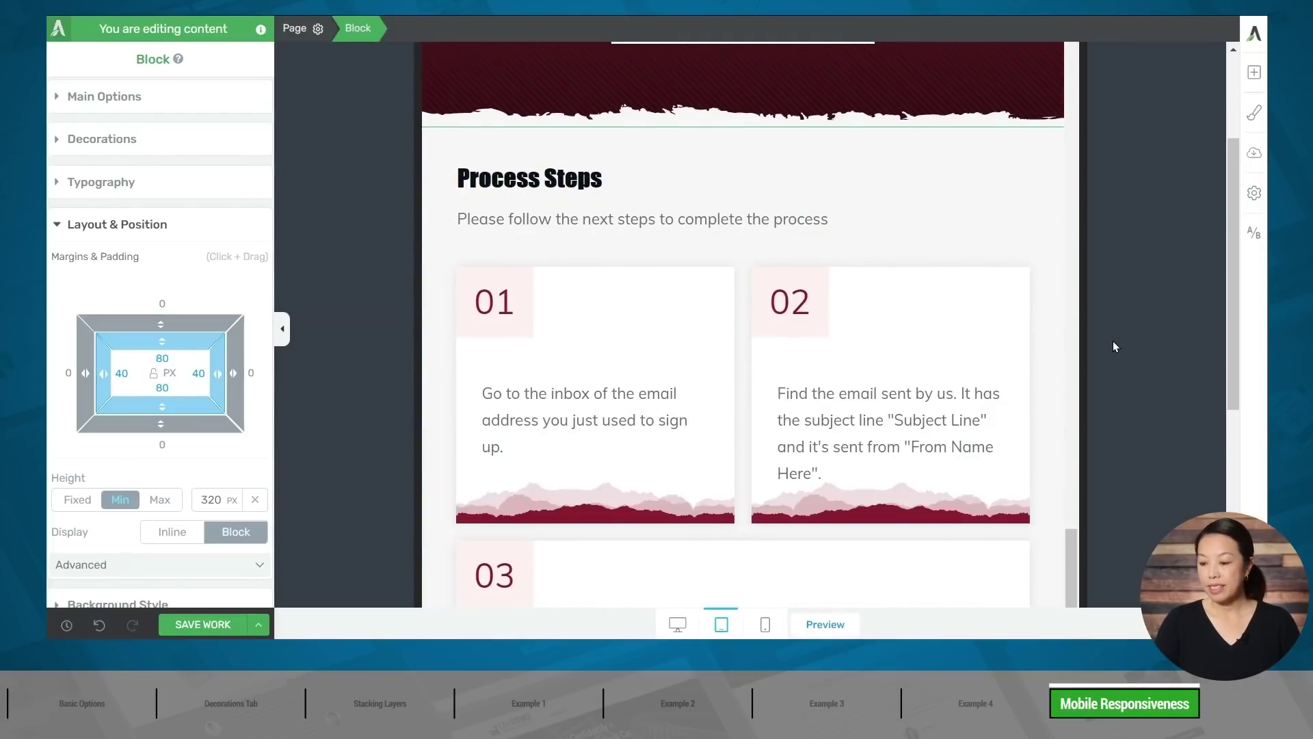
{"action": "scroll", "coordinate": [1113, 346], "scroll_direction": "down", "scroll_amount": 5}
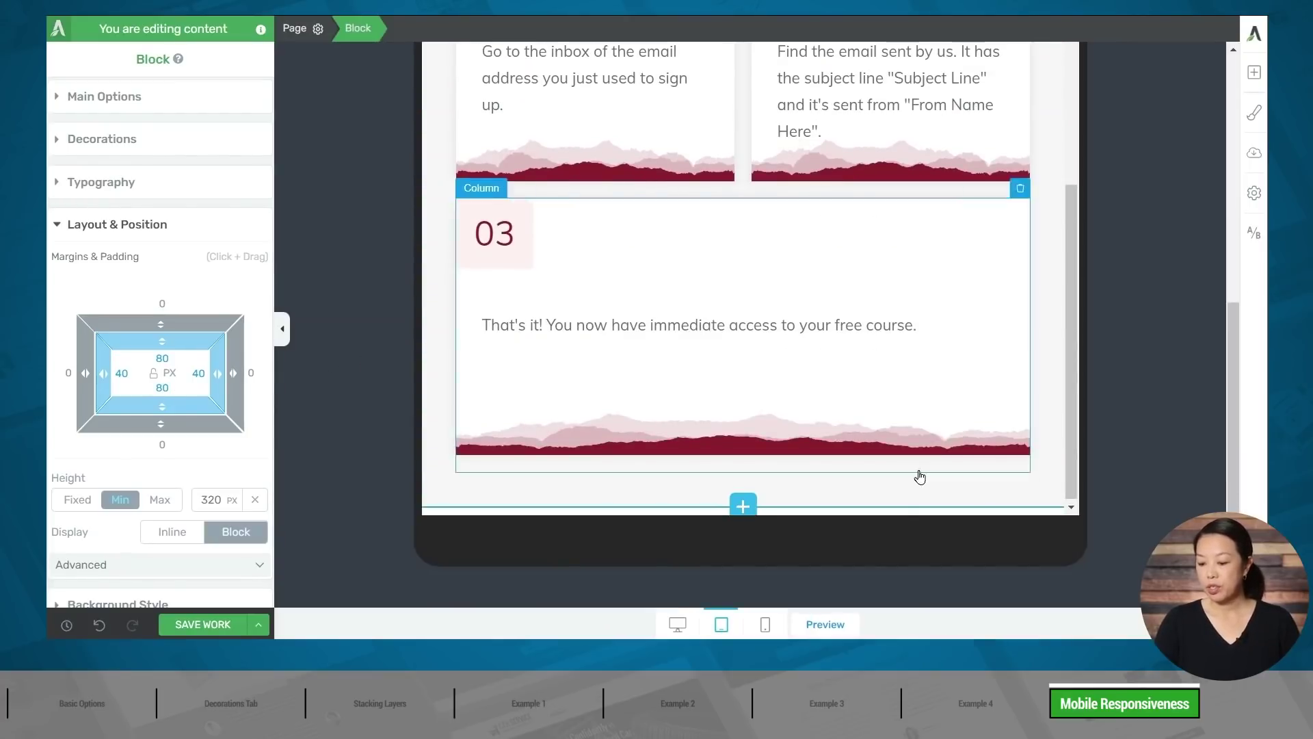
{"action": "left_click", "coordinate": [766, 624]}
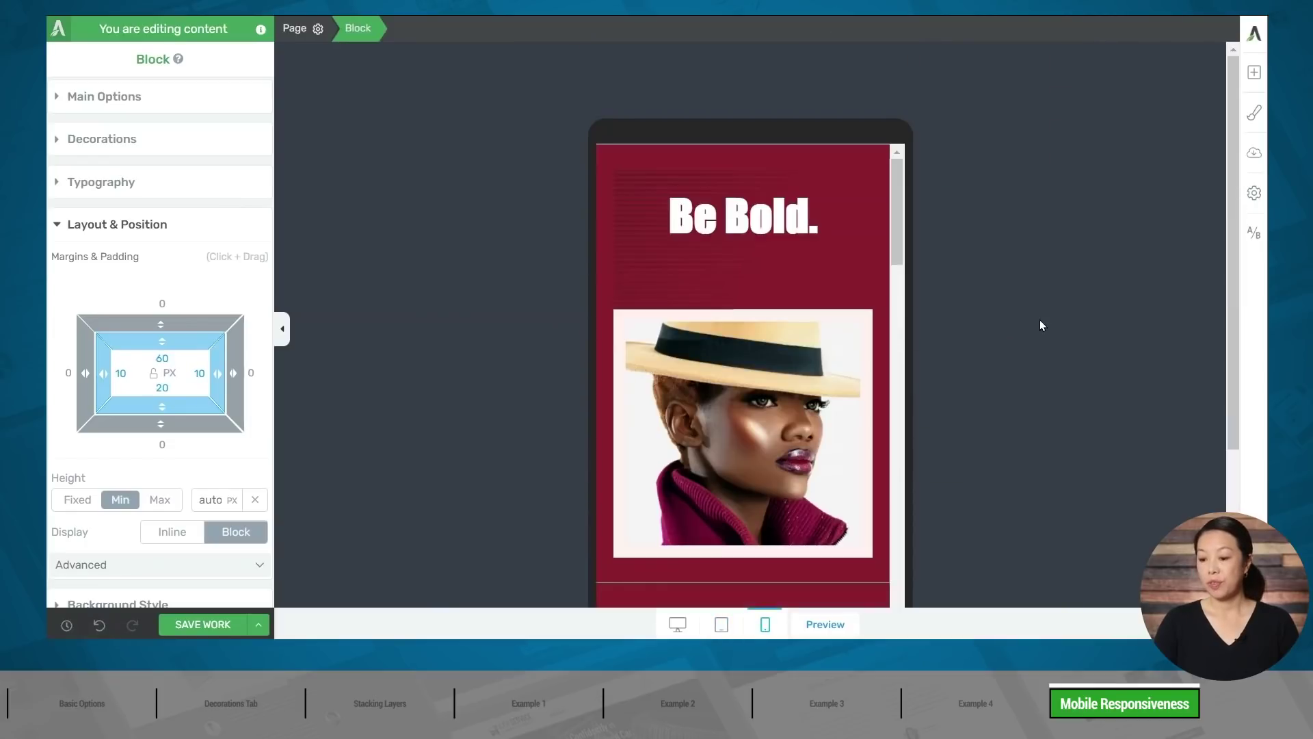
{"action": "left_click", "coordinate": [741, 214]}
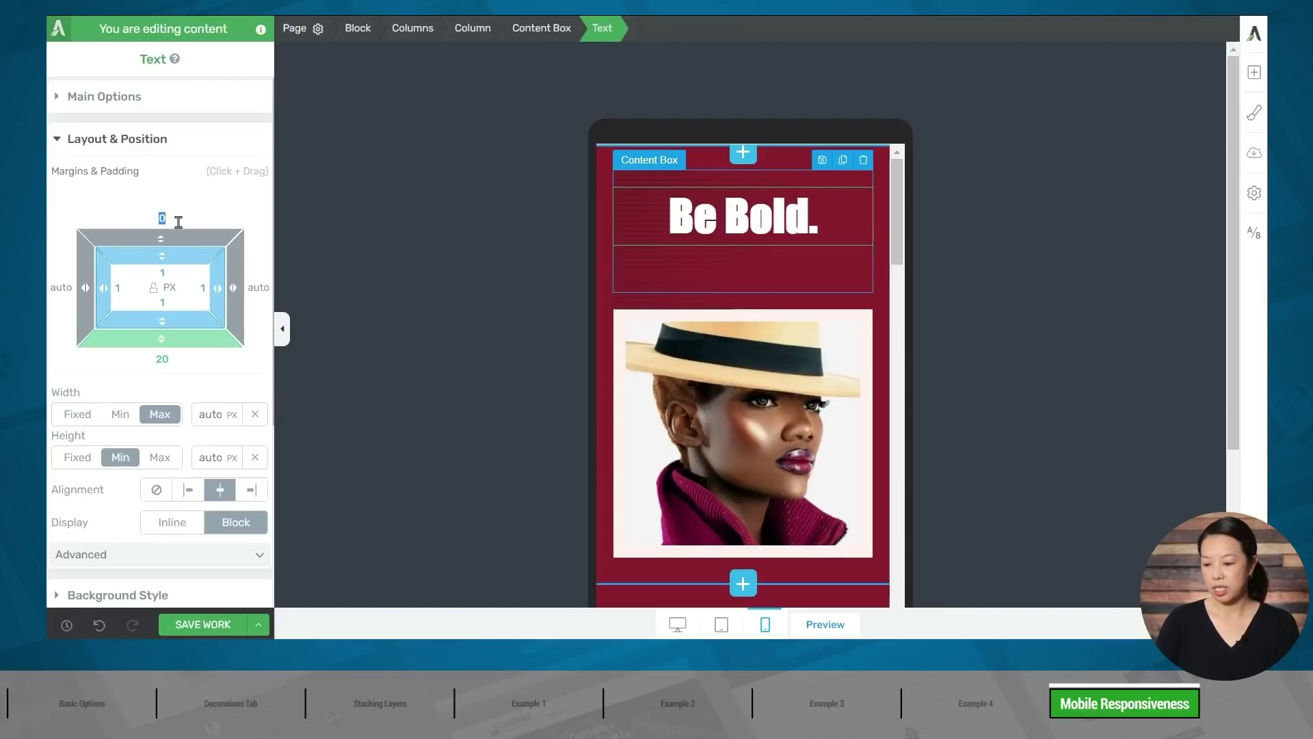
{"action": "type", "text": "40"}
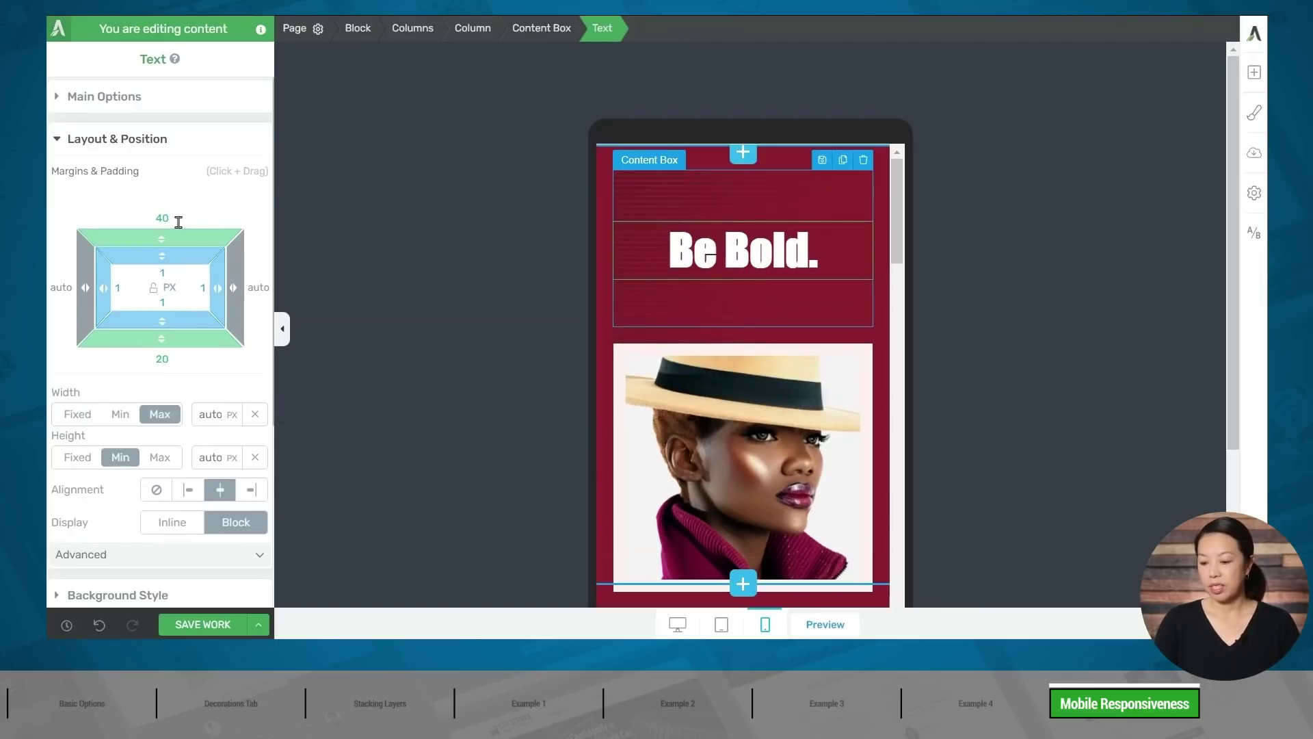
{"action": "left_click", "coordinate": [640, 372]}
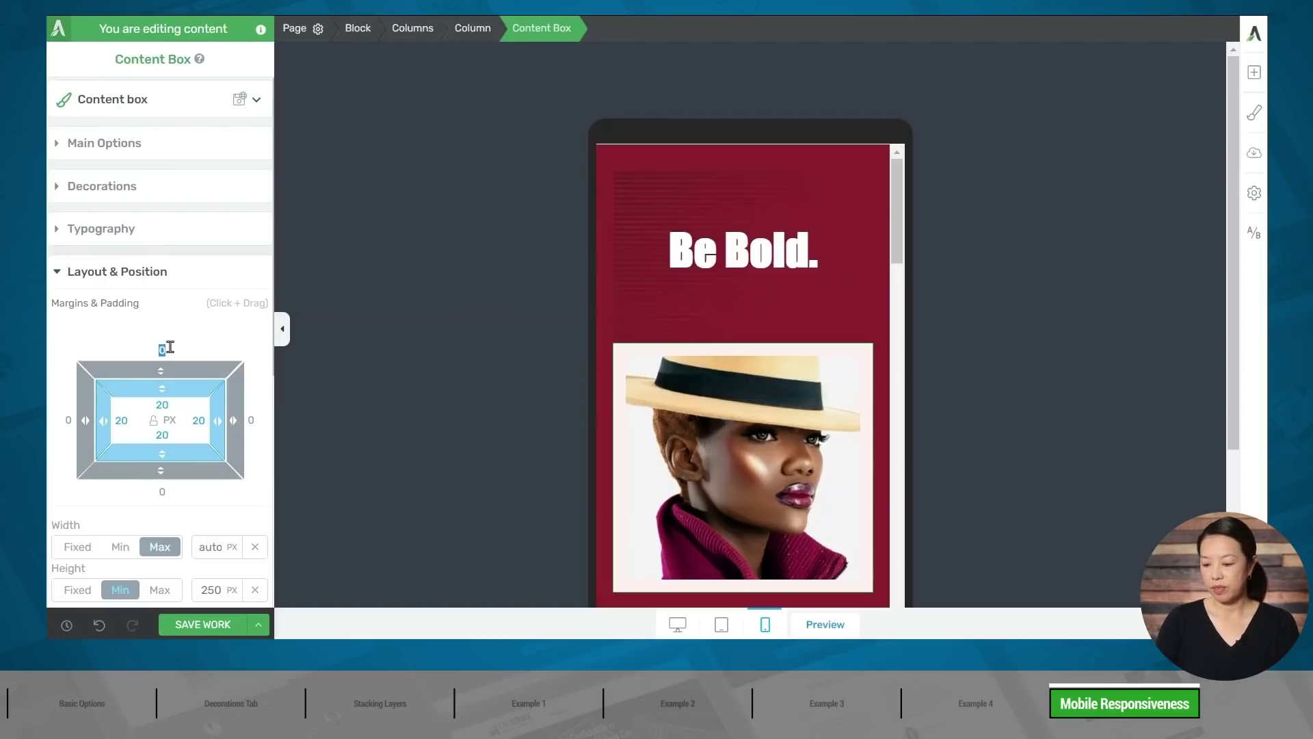
{"action": "type", "text": "30"}
Step: In the mobile layout, set the top padding of the "Why work with us?" block under the dripping divider to 160 px
{"action": "scroll", "coordinate": [792, 321], "scroll_direction": "down", "scroll_amount": 5}
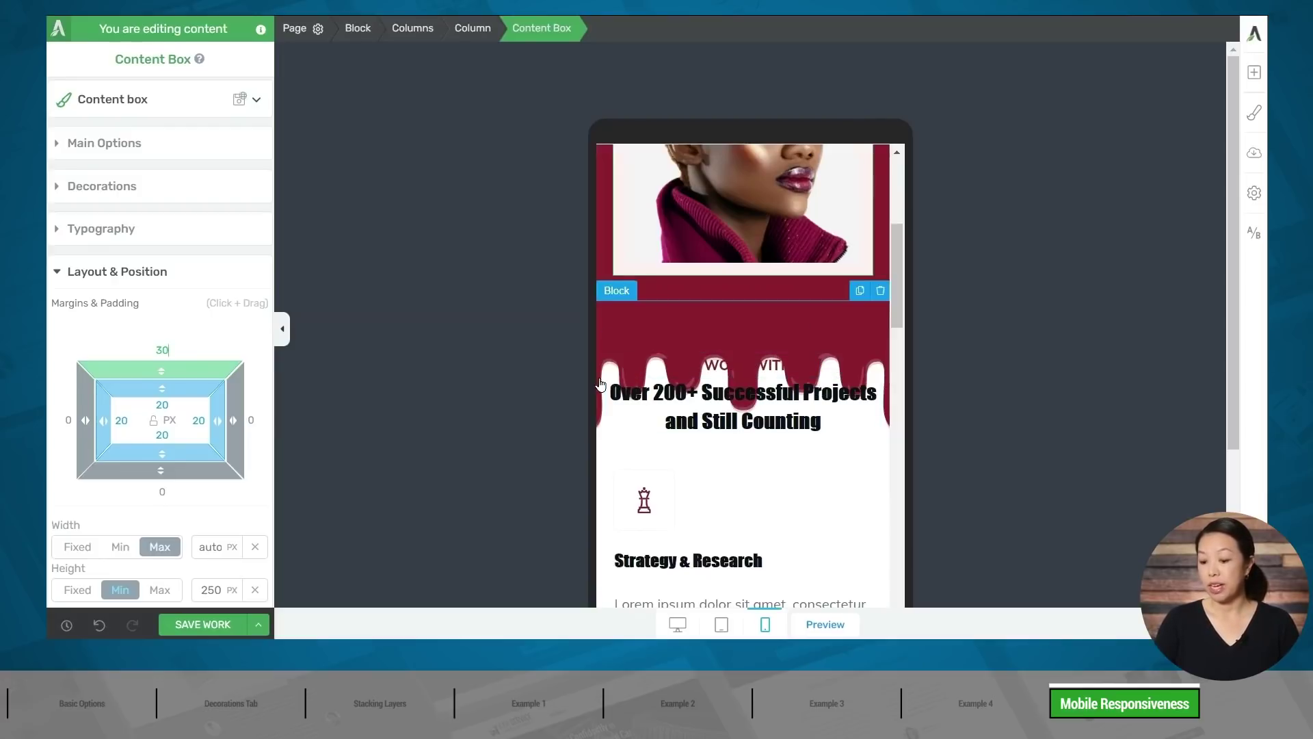
{"action": "left_click", "coordinate": [841, 330]}
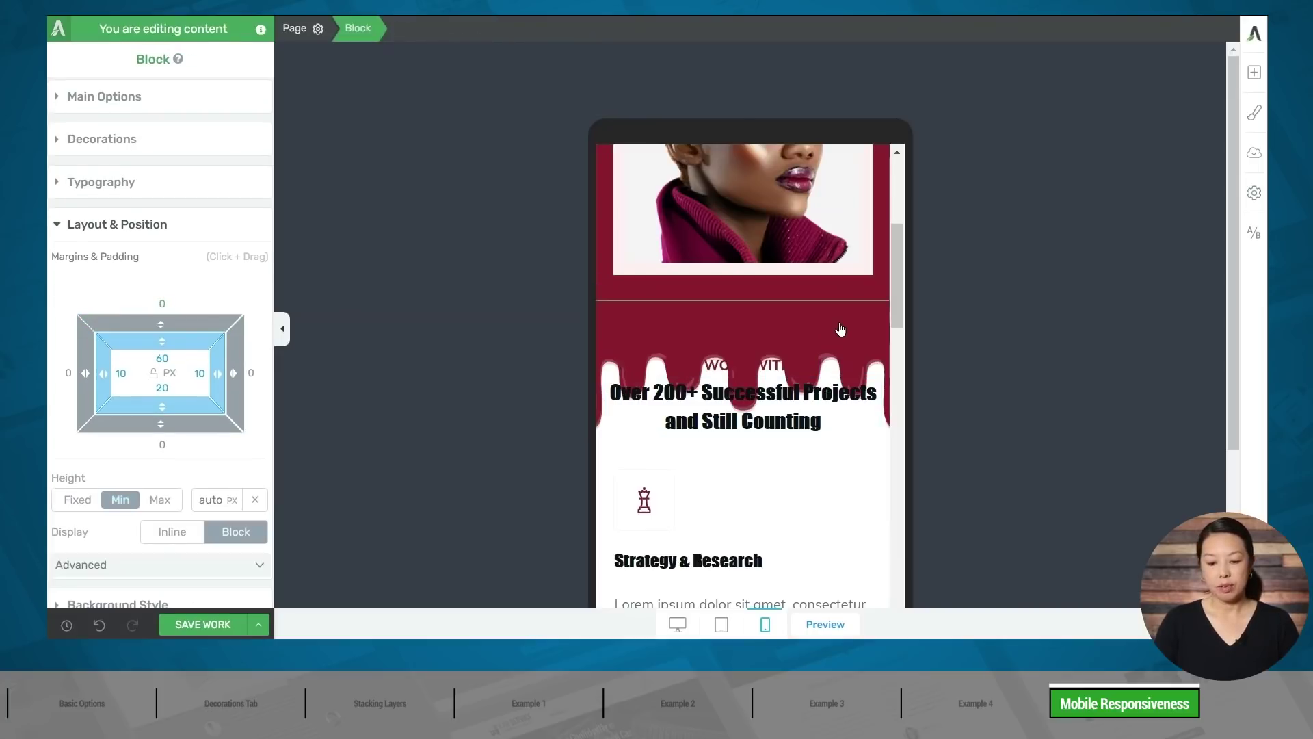
{"action": "left_click", "coordinate": [184, 357]}
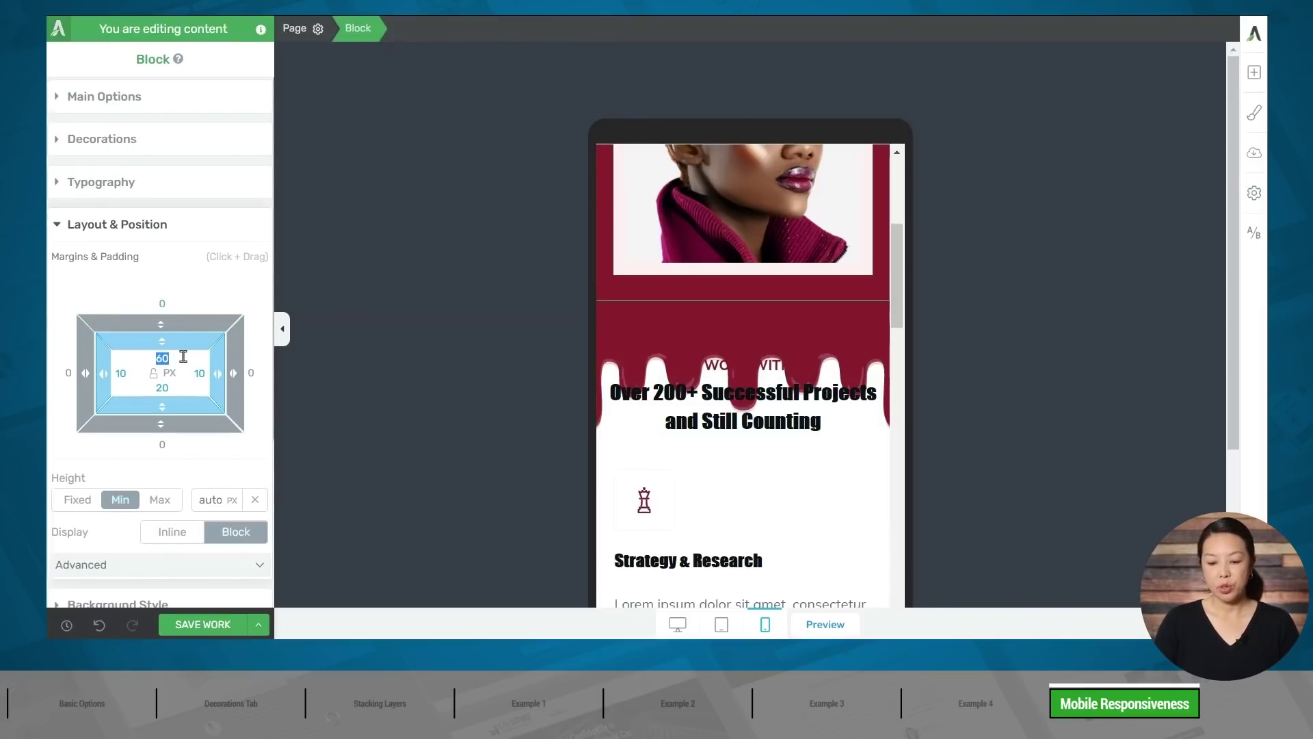
{"action": "type", "text": "1"}
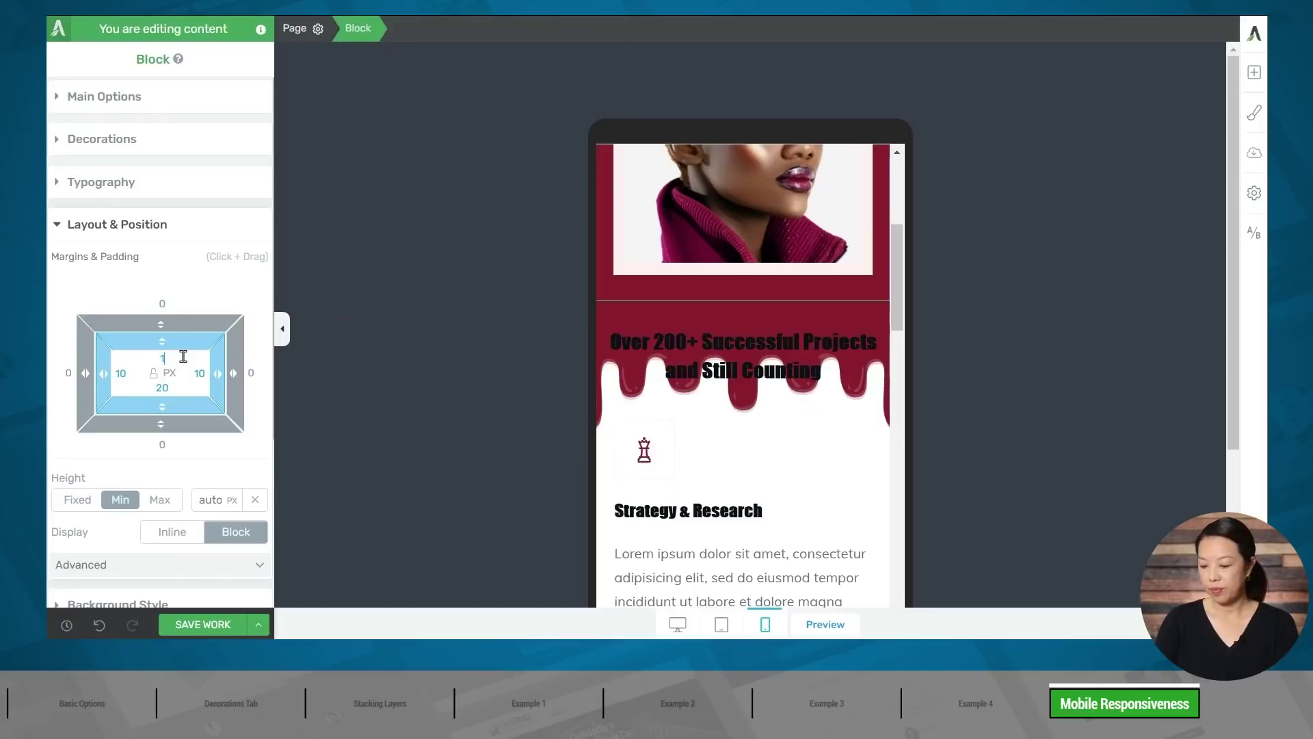
{"action": "type", "text": "60"}
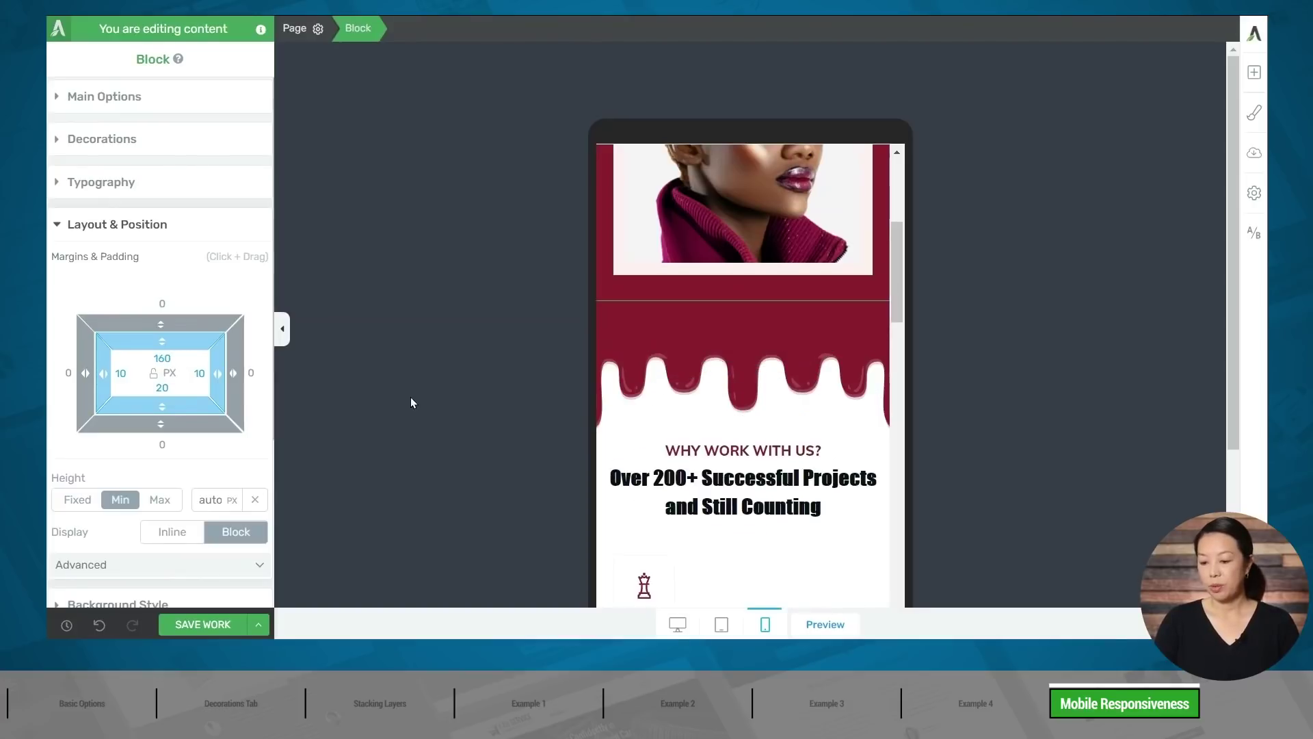
Step: Set the top and bottom padding of the "Describe your service" block to 60 px in the mobile layout
{"action": "scroll", "coordinate": [825, 366], "scroll_direction": "down", "scroll_amount": 6}
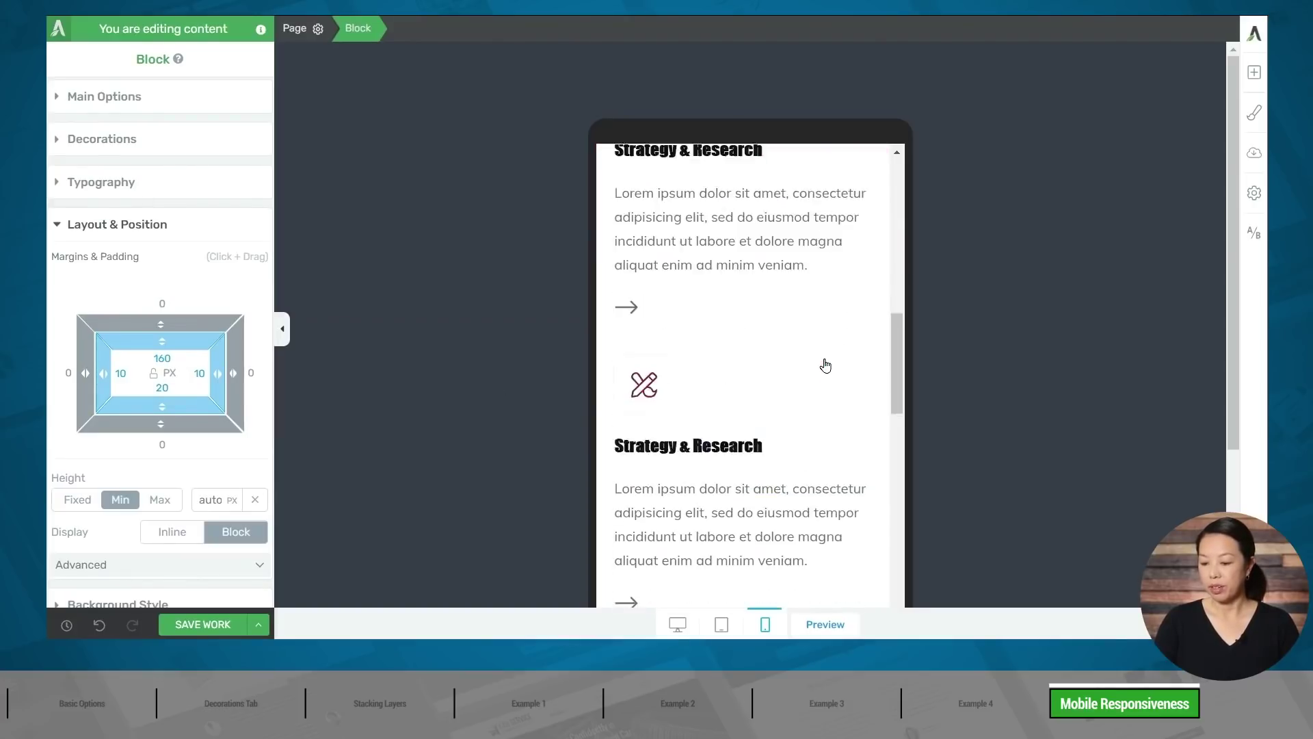
{"action": "scroll", "coordinate": [826, 366], "scroll_direction": "down", "scroll_amount": 4}
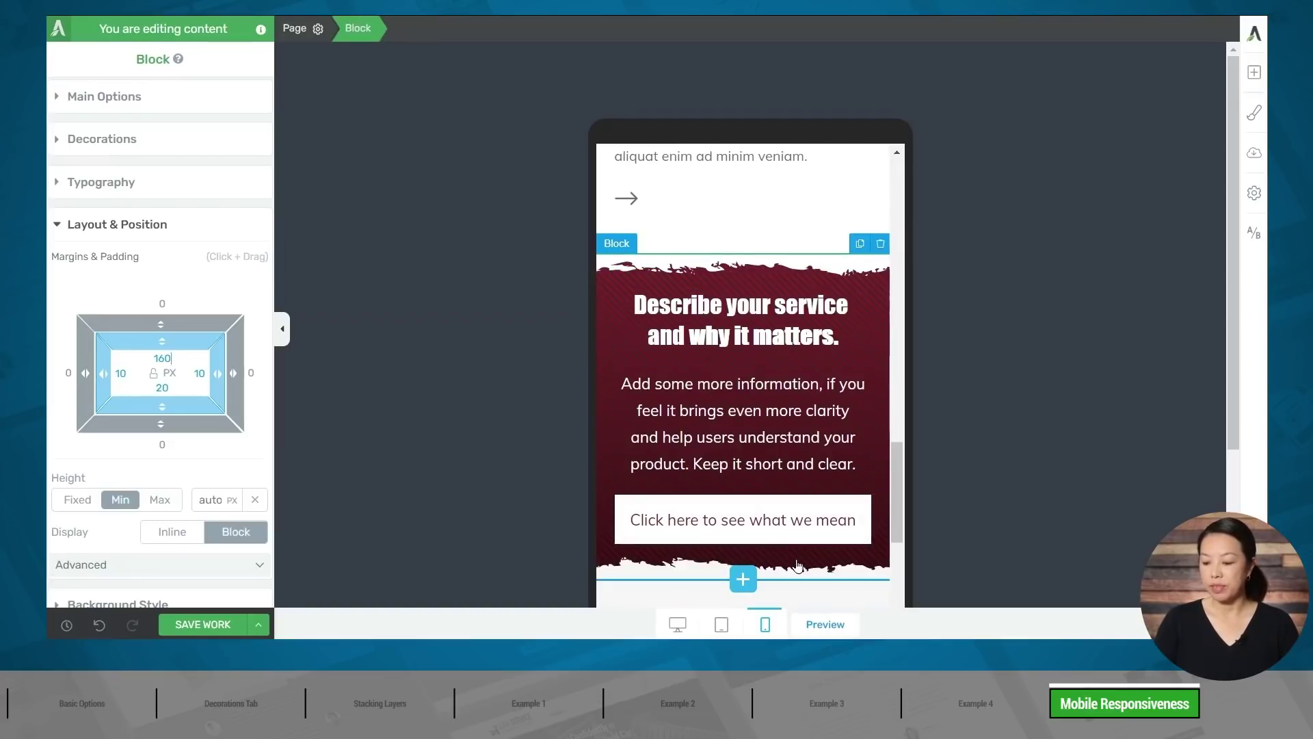
{"action": "left_click", "coordinate": [846, 566]}
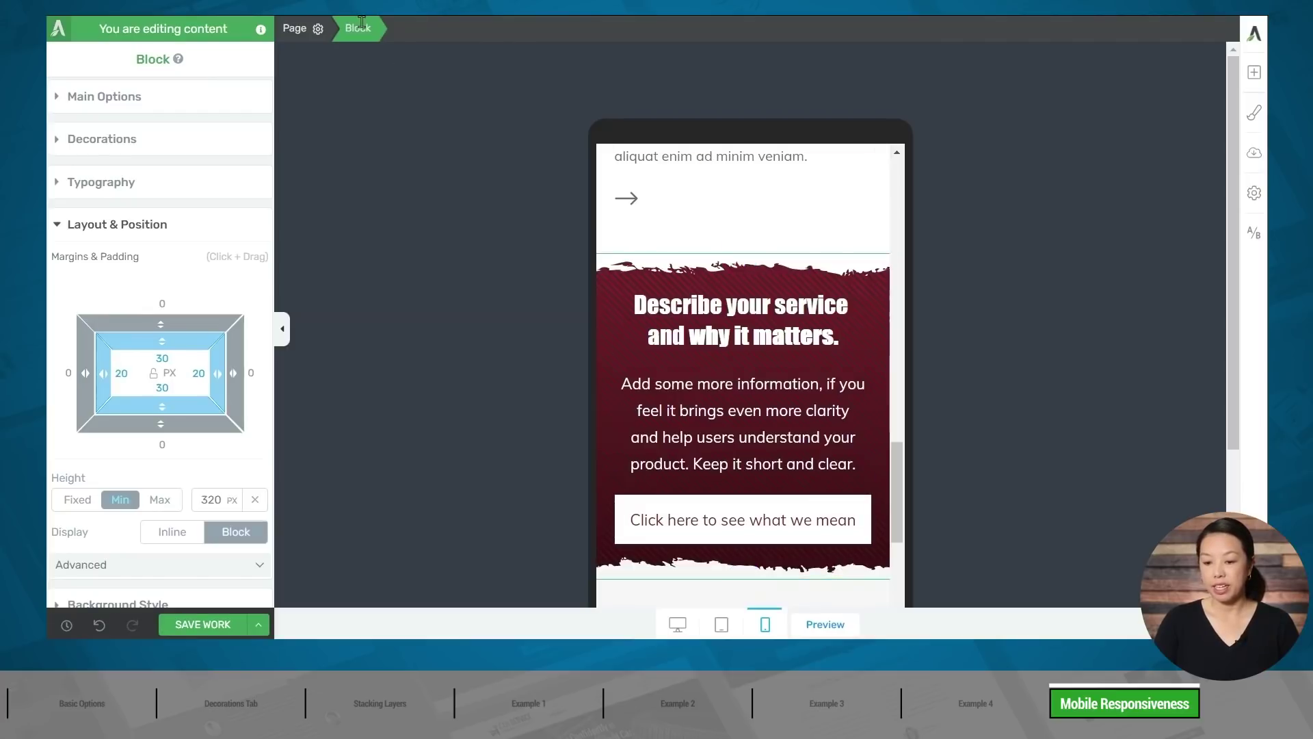
{"action": "left_click", "coordinate": [174, 354]}
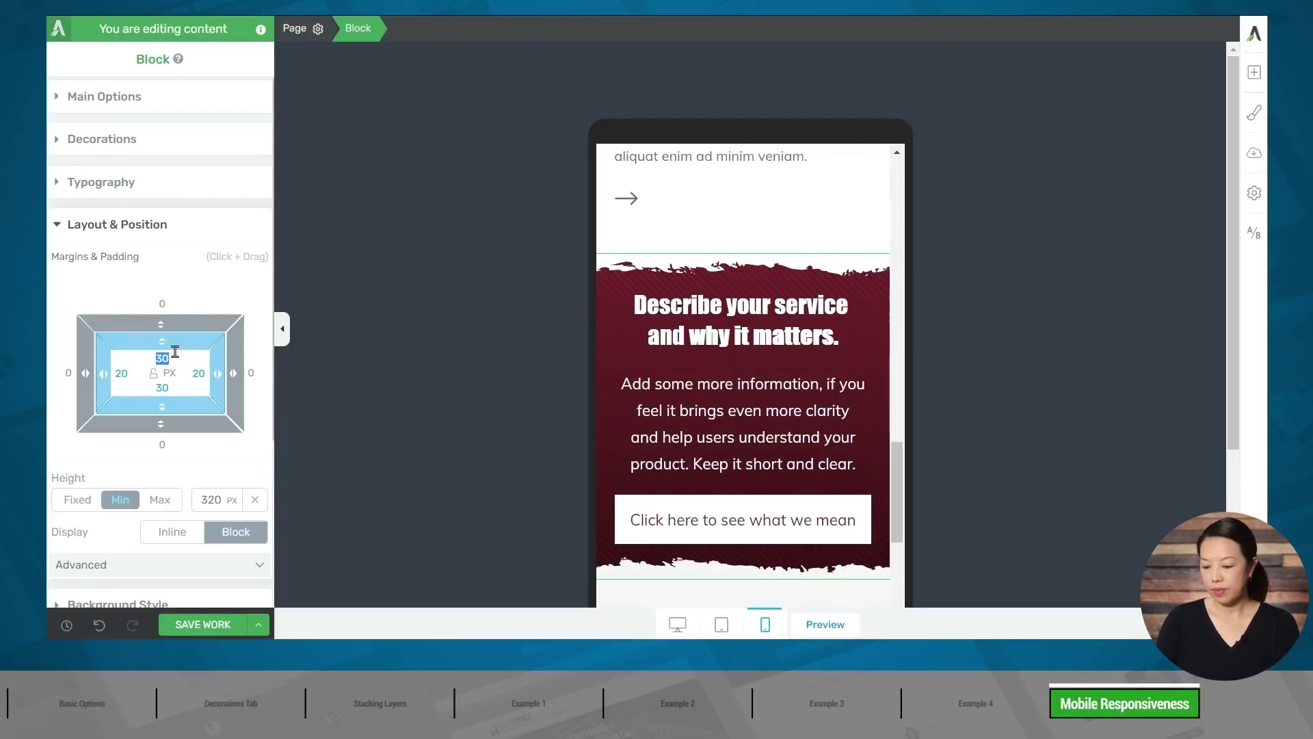
{"action": "type", "text": "60"}
{"action": "left_click", "coordinate": [170, 391]}
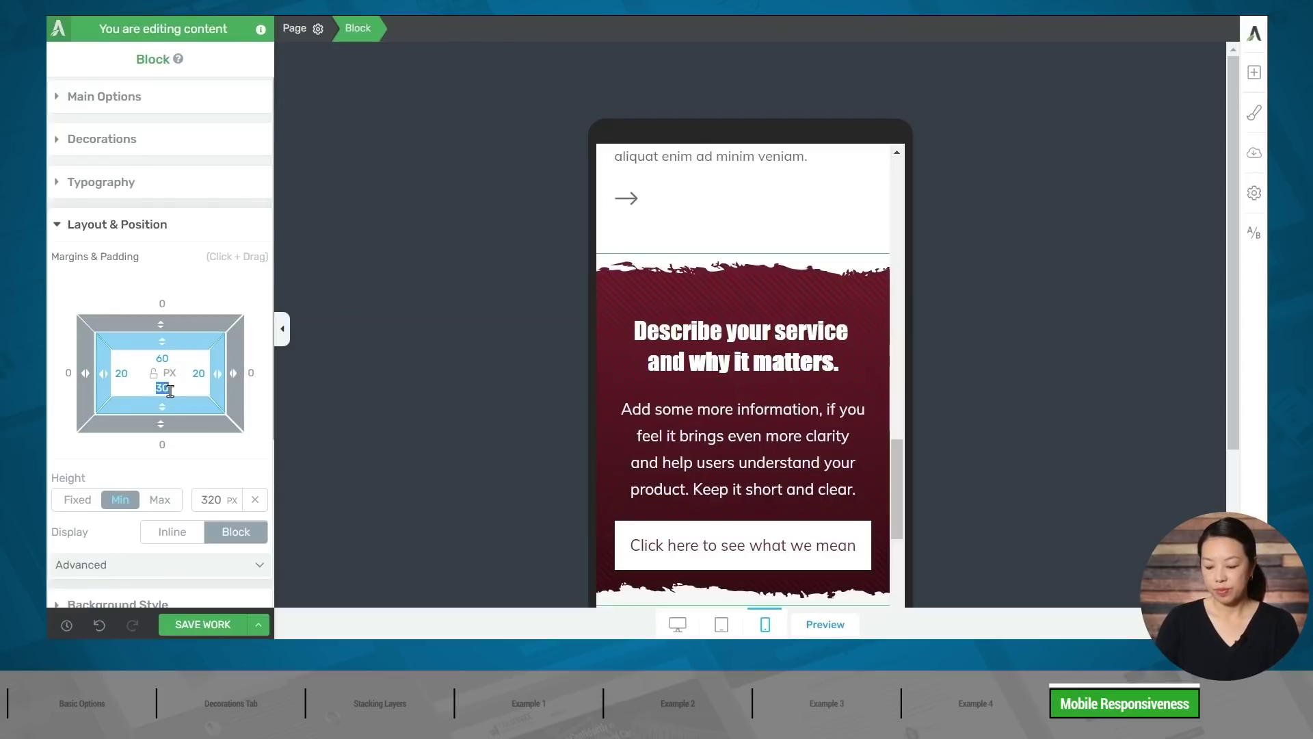
{"action": "type", "text": "60"}
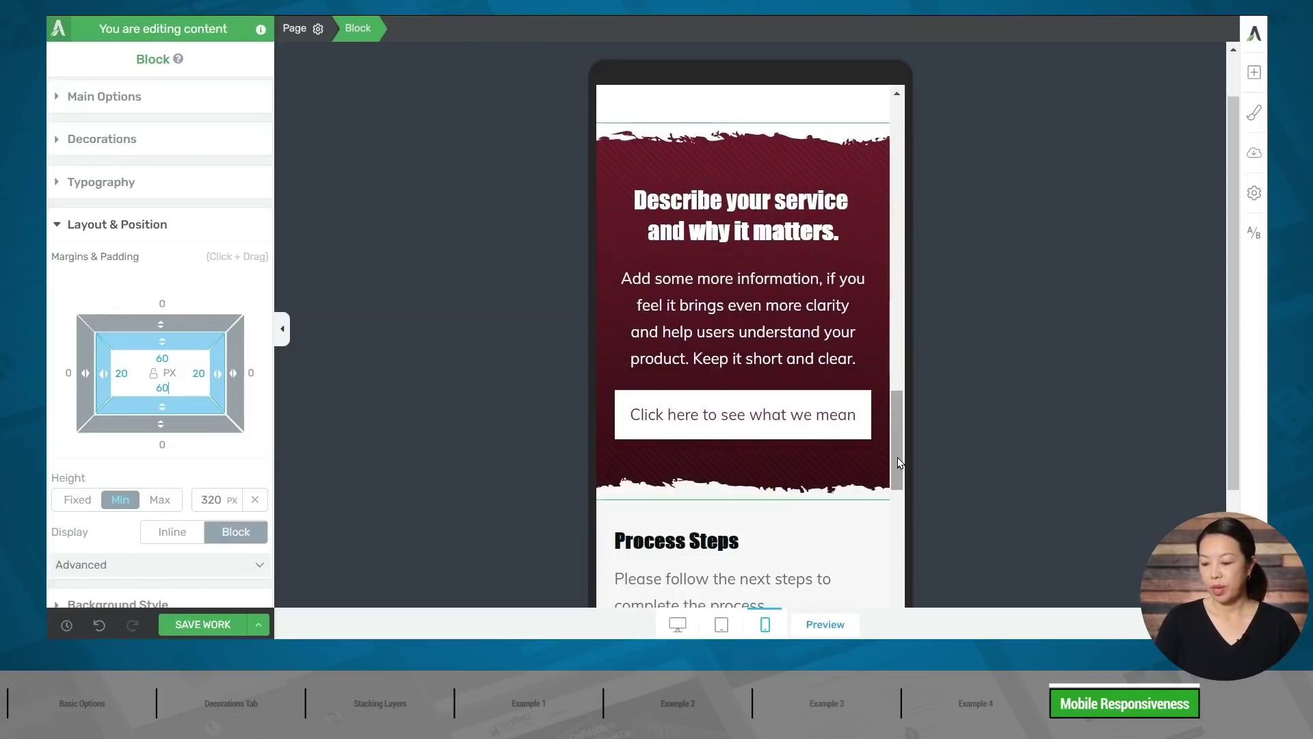
Step: Select the paragraph text in the Process Steps content box numbered 02 to adjust its spacing in the mobile layout
{"action": "scroll", "coordinate": [849, 272], "scroll_direction": "down", "scroll_amount": 1}
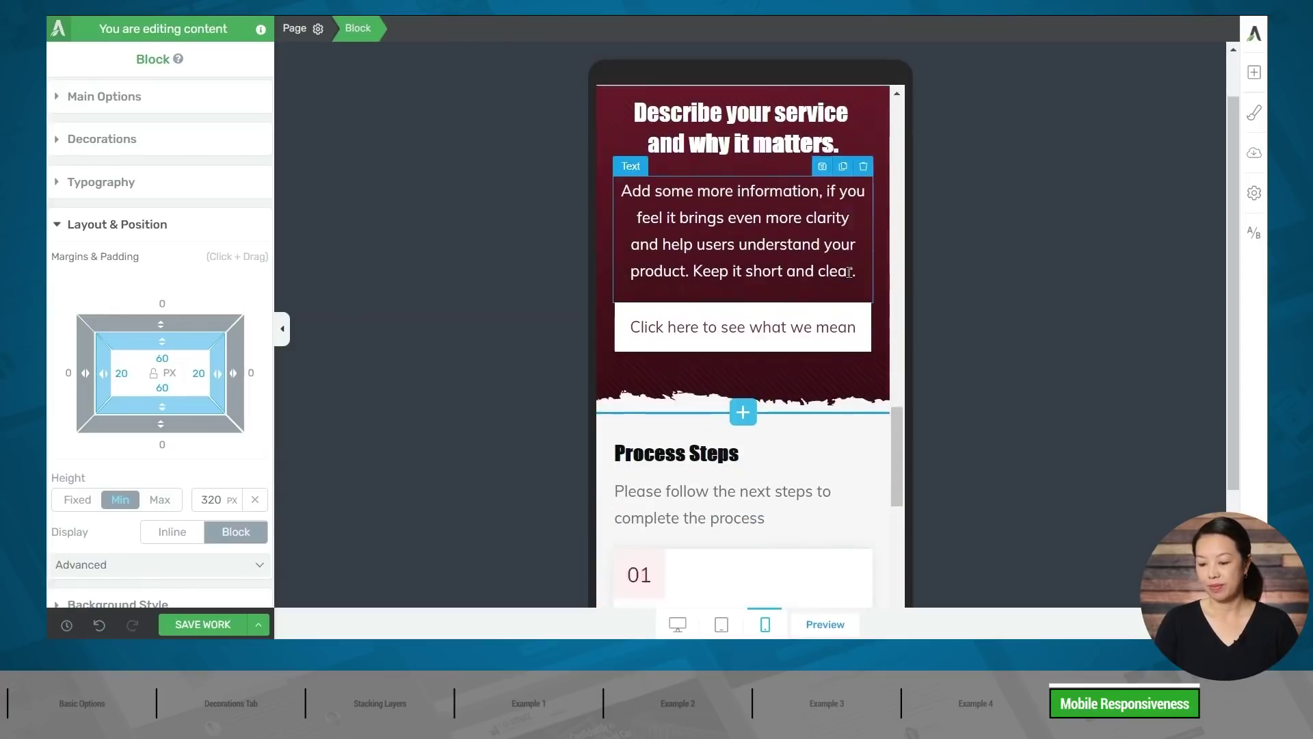
{"action": "scroll", "coordinate": [849, 272], "scroll_direction": "down", "scroll_amount": 7}
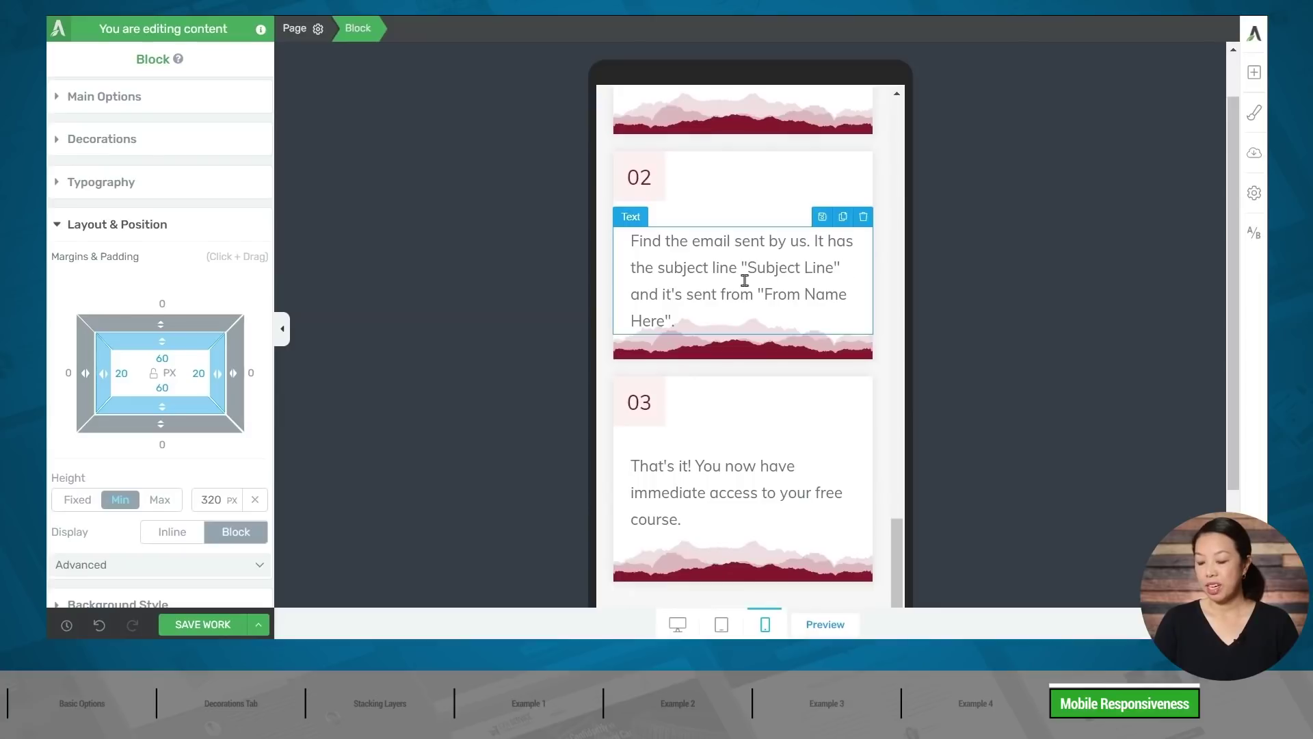
{"action": "left_click", "coordinate": [696, 310]}
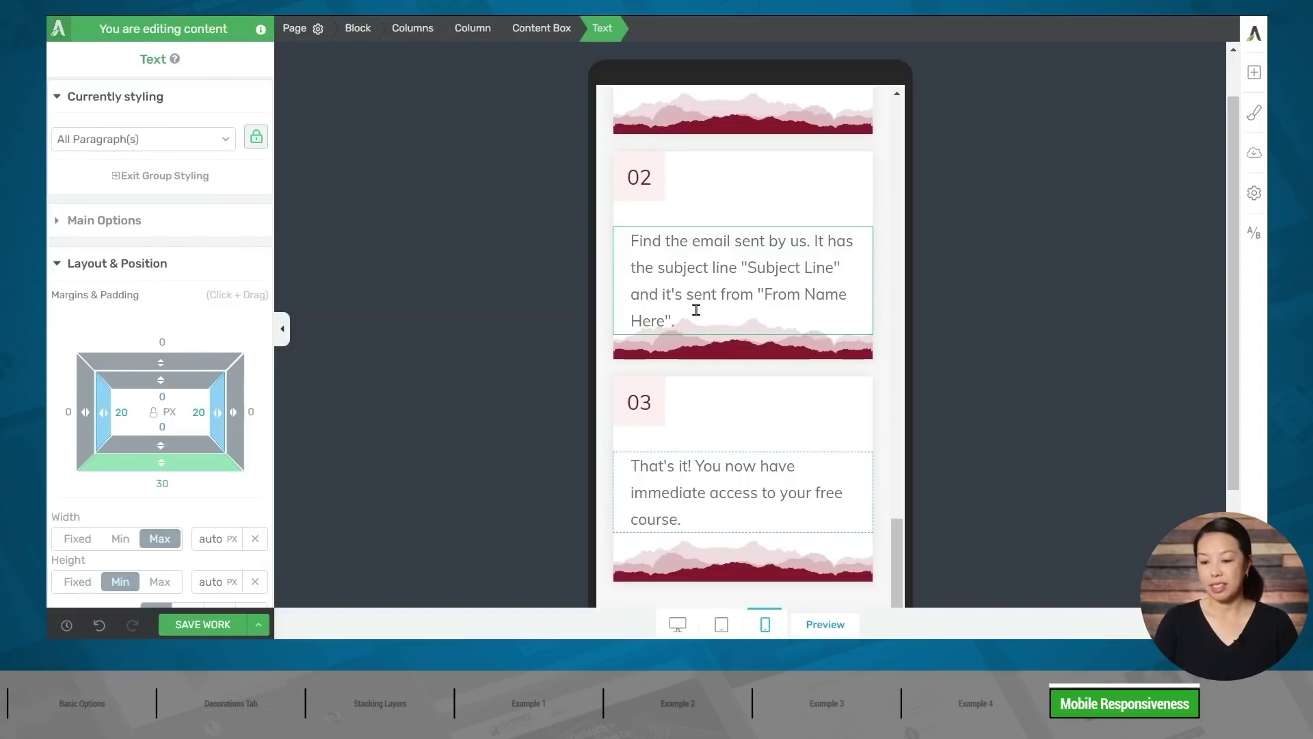